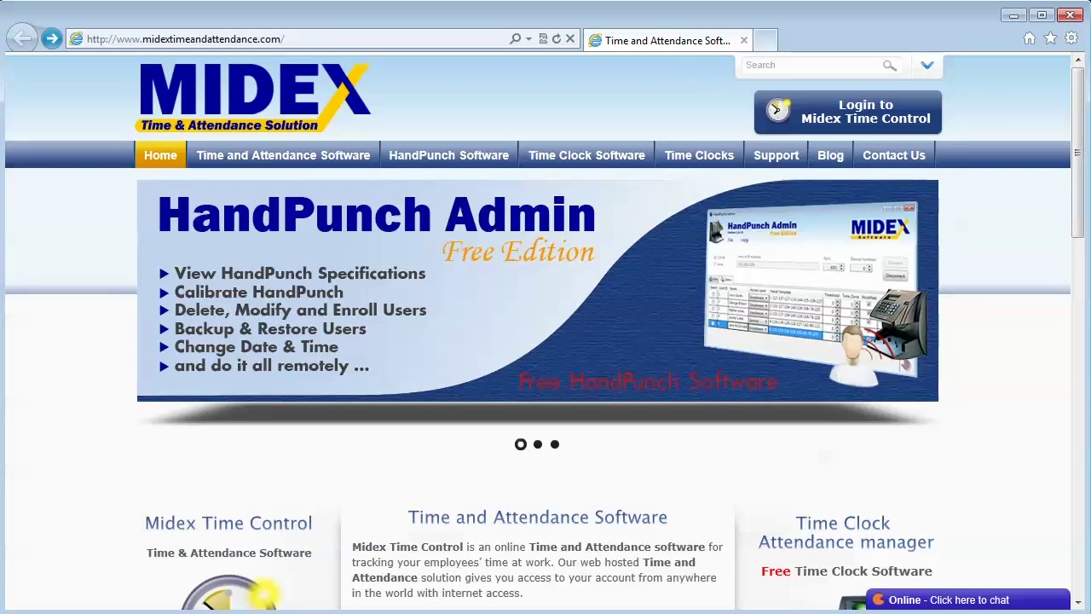
Visit the free Express Edition sign-up page, then open midextimecontrol.com in a new tab
scroll(545, 341, "down", 7)
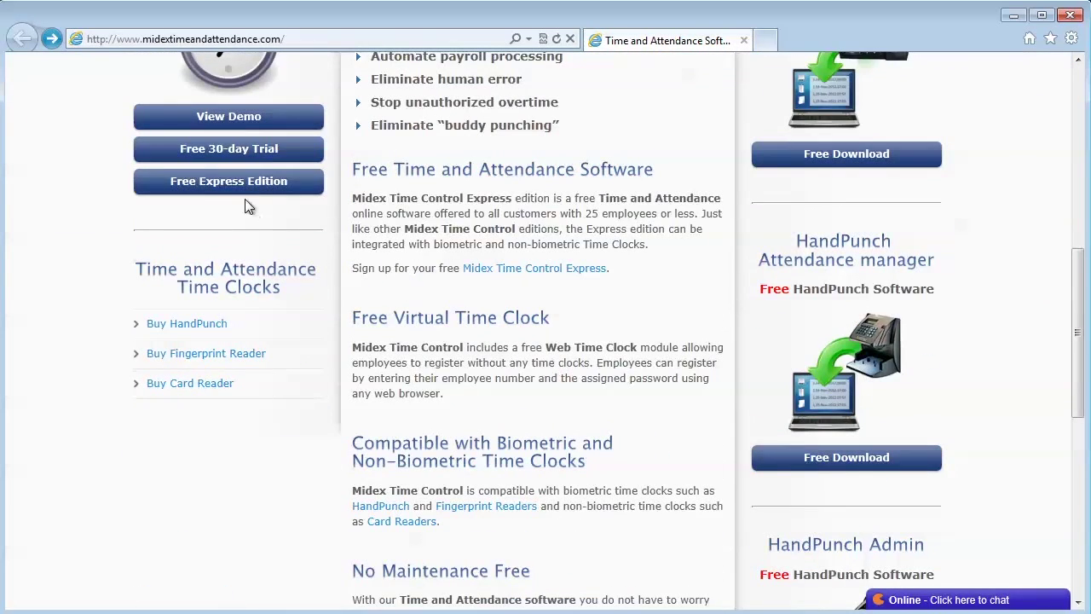
left_click(245, 198)
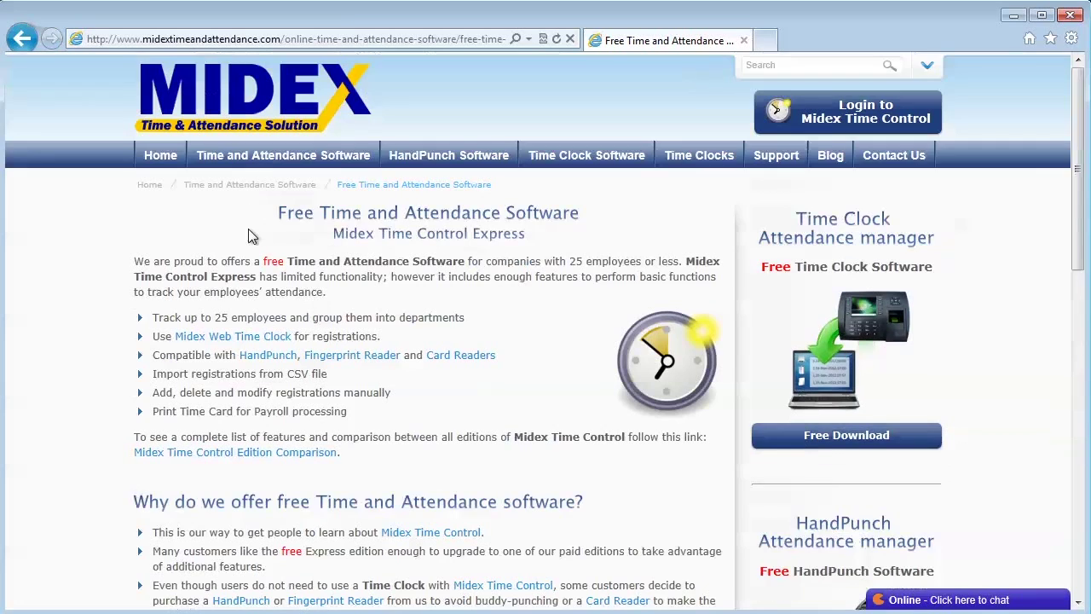
scroll(248, 228, "down", 2)
scroll(341, 256, "down", 4)
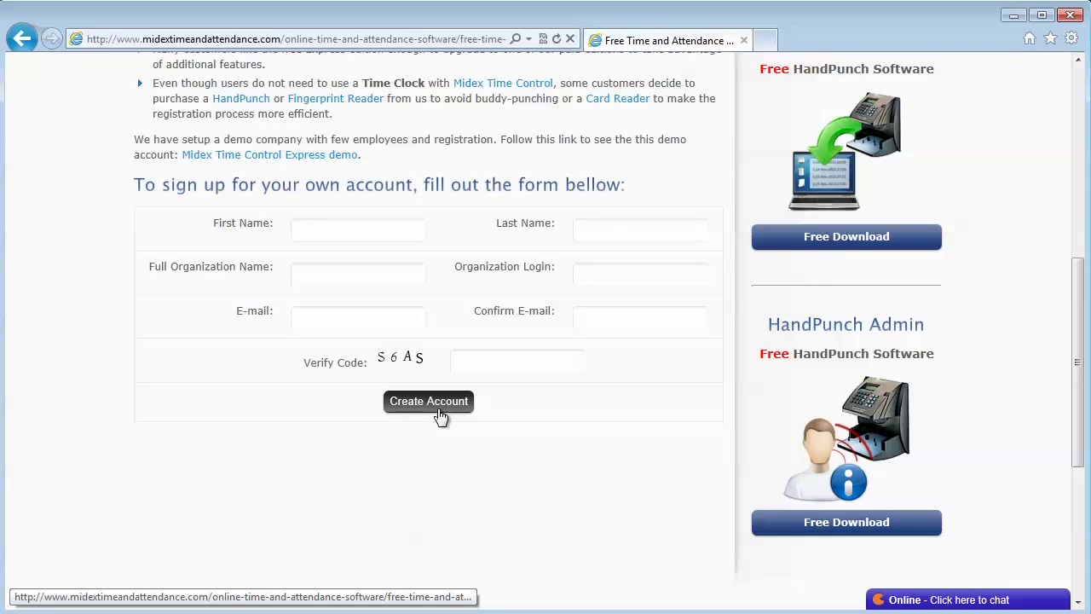
left_click(440, 416)
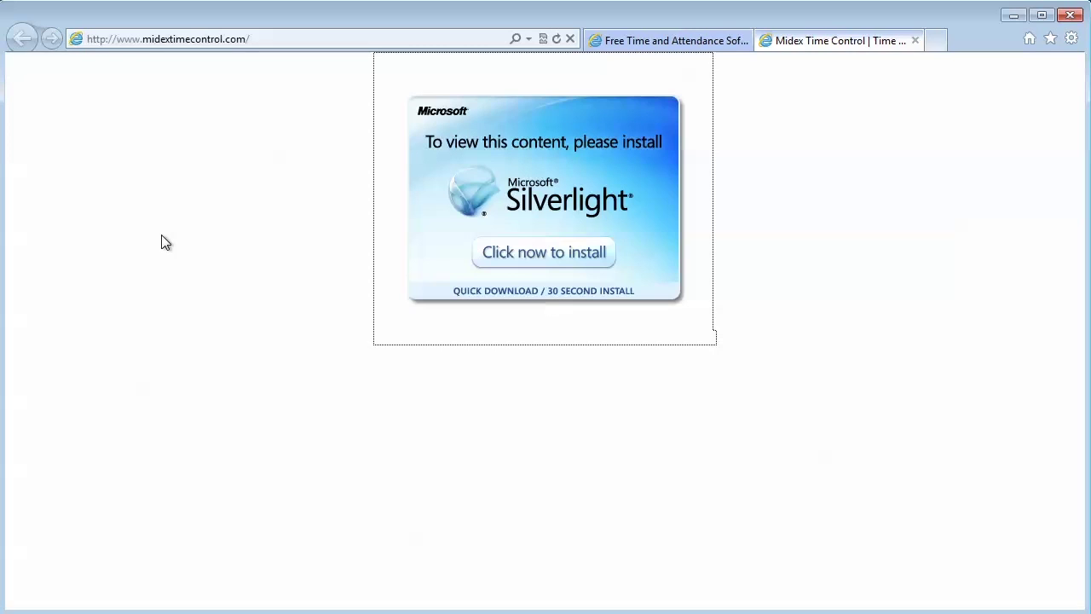
Download and run Silverlight_x64.exe, approve User Account Control, and install Silverlight
left_click(264, 44)
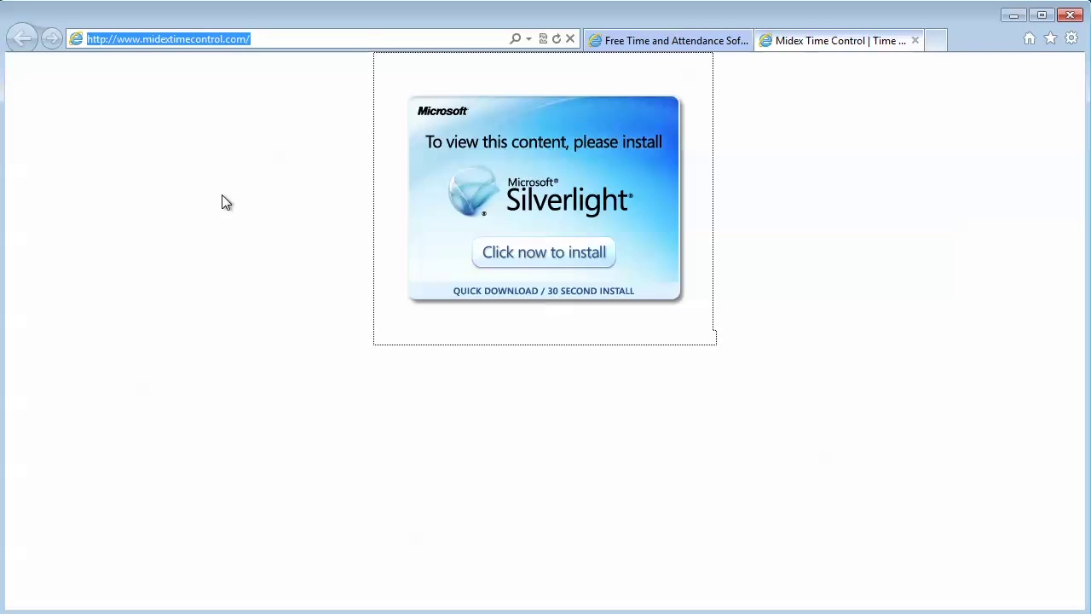
left_click(573, 254)
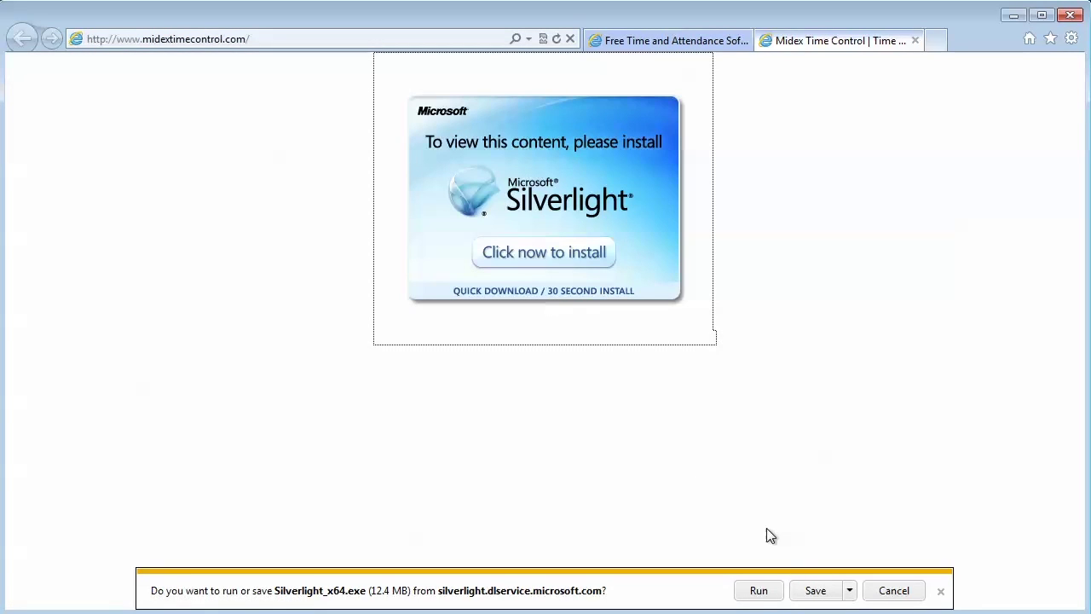
left_click(759, 591)
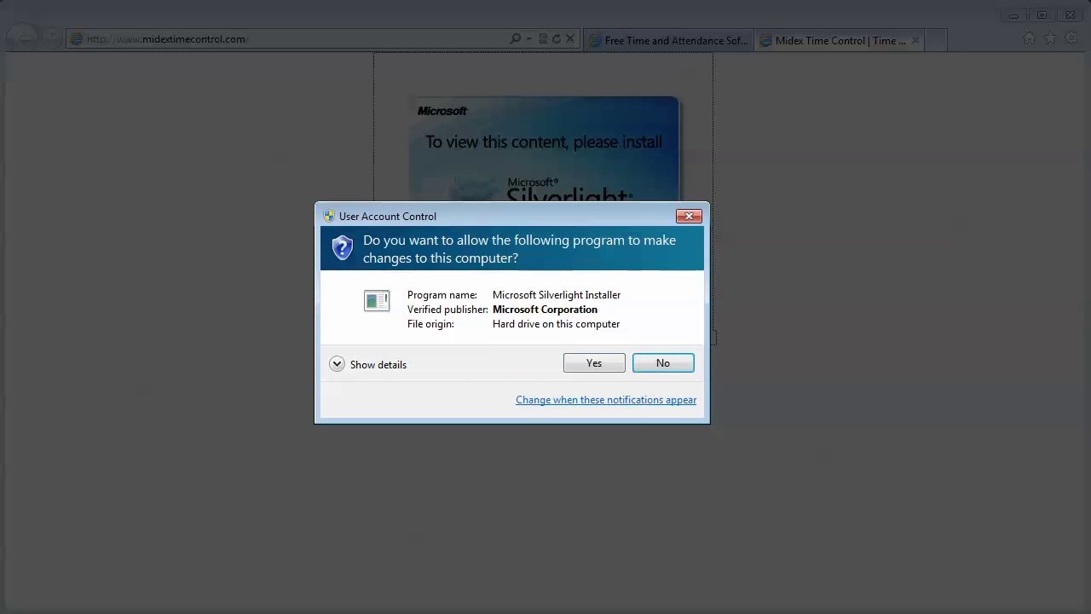
left_click(598, 366)
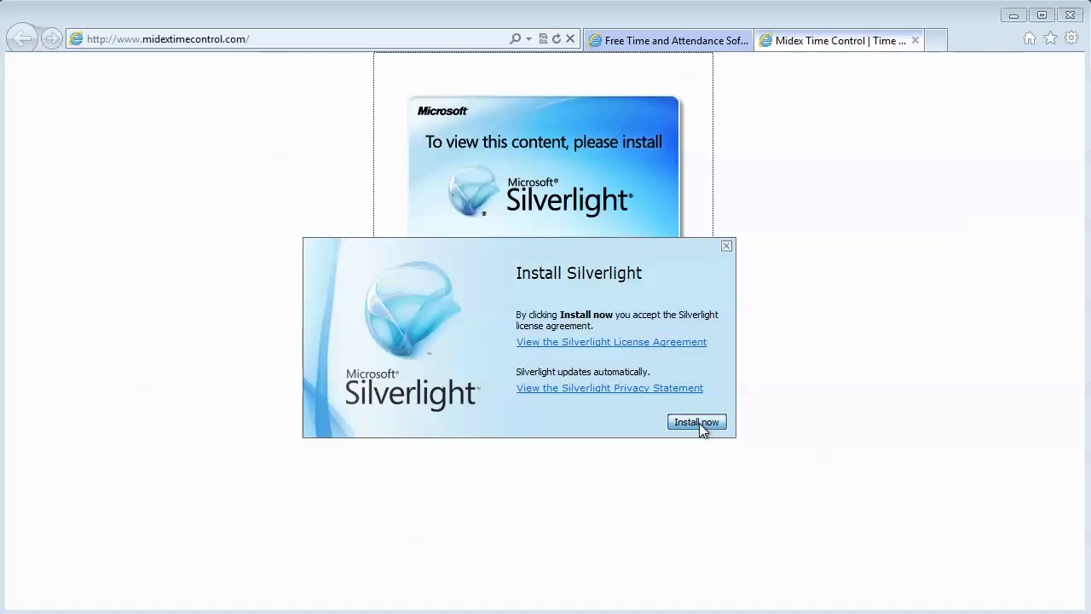
left_click(697, 423)
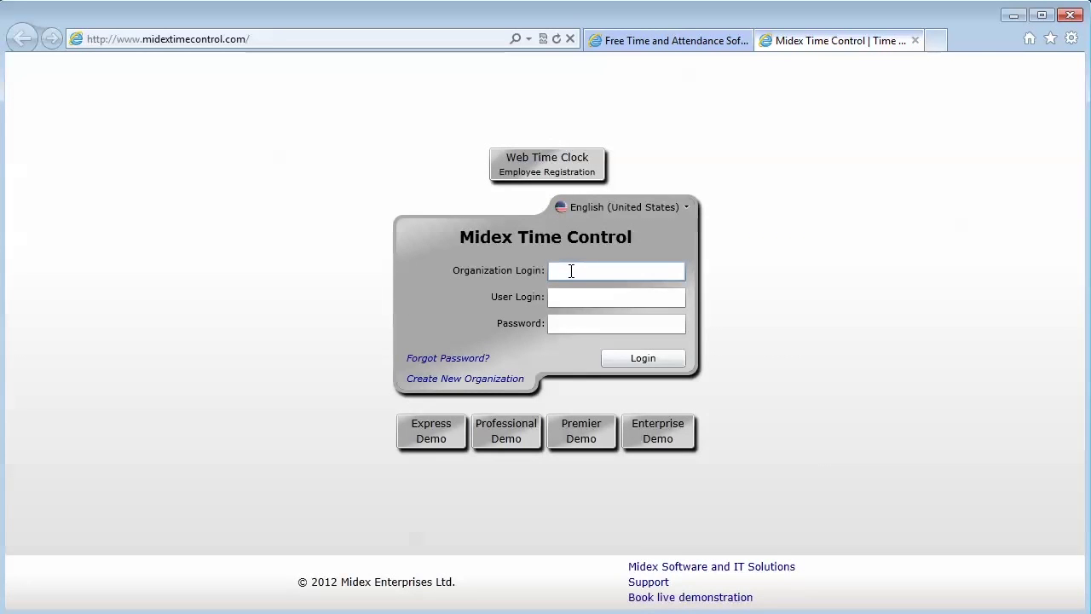
Sign in to the Express Demo organization as Admin with the account password
left_click(571, 270)
type("Express Demo")
key("Tab")
type("Admin")
key("Tab")
type("password")
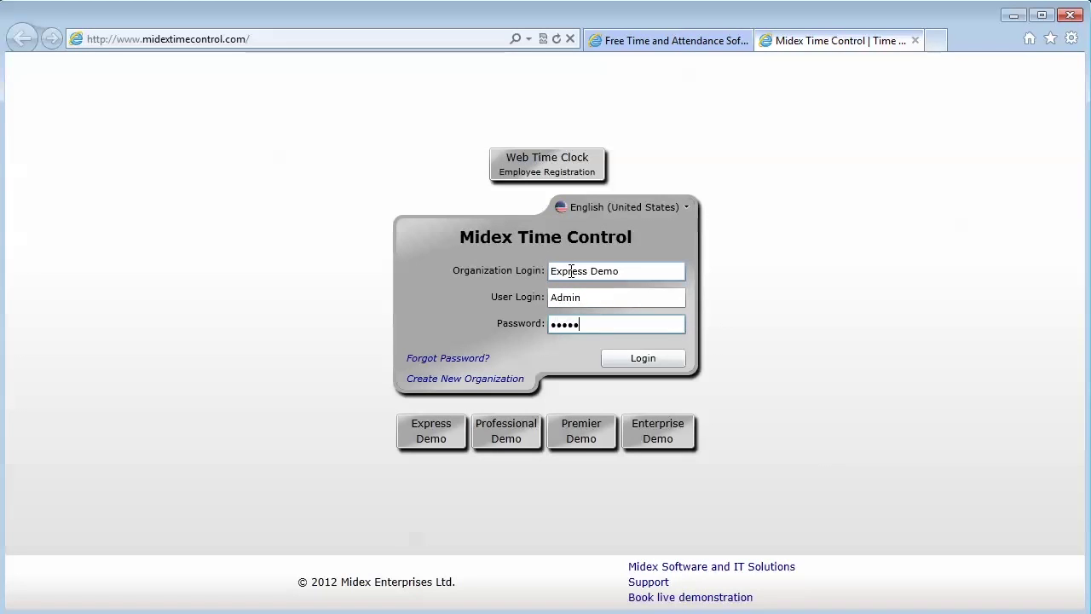
left_click(653, 359)
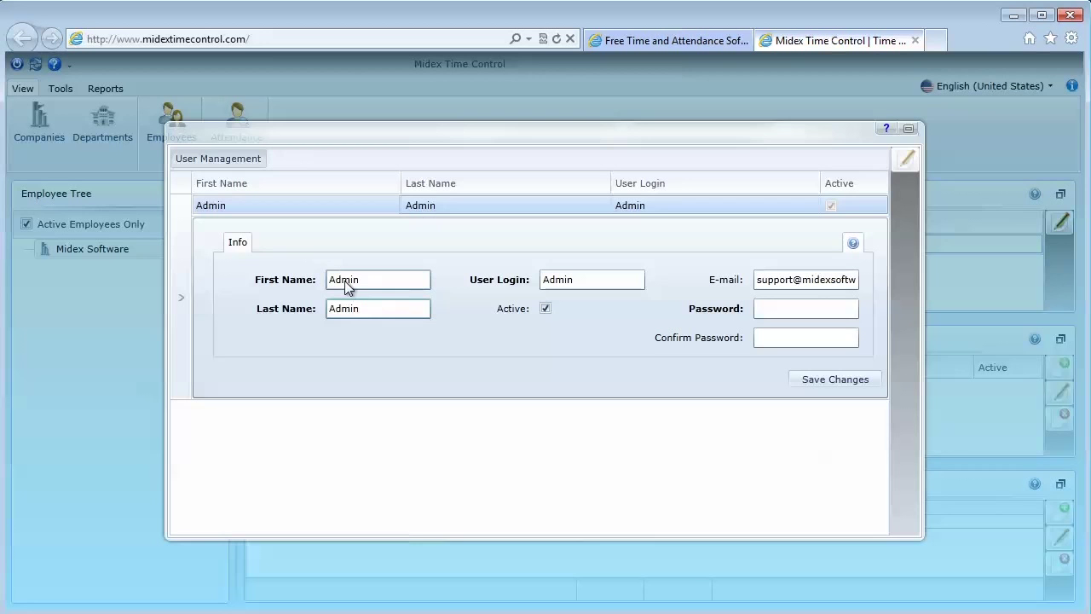
Give the Admin user a new first name, last name, user login and confirmed password, then save
type("John")
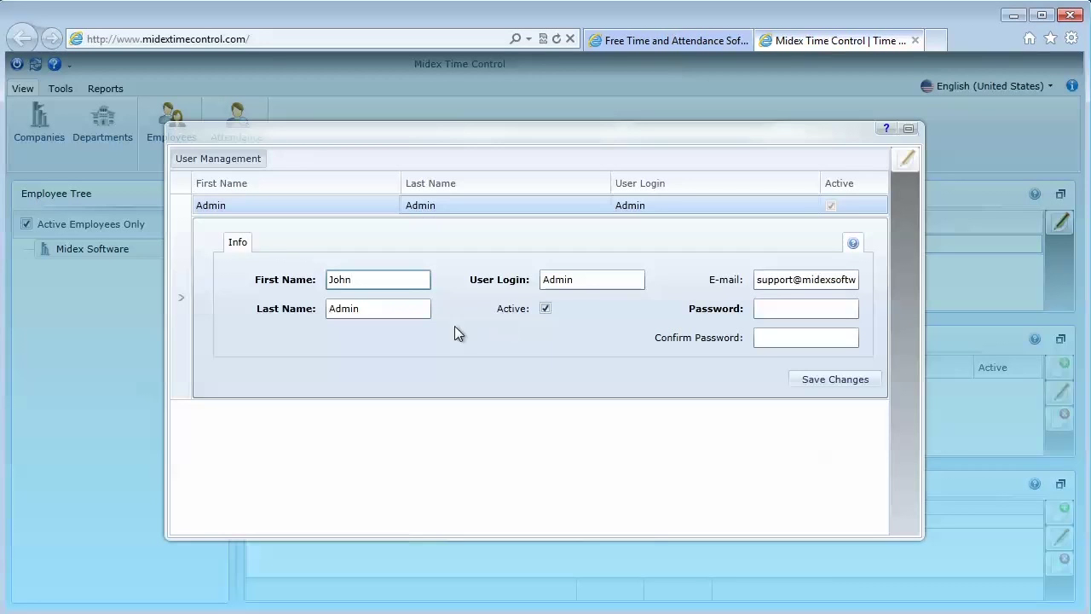
left_click(353, 309)
double_click(348, 309)
type("Smith")
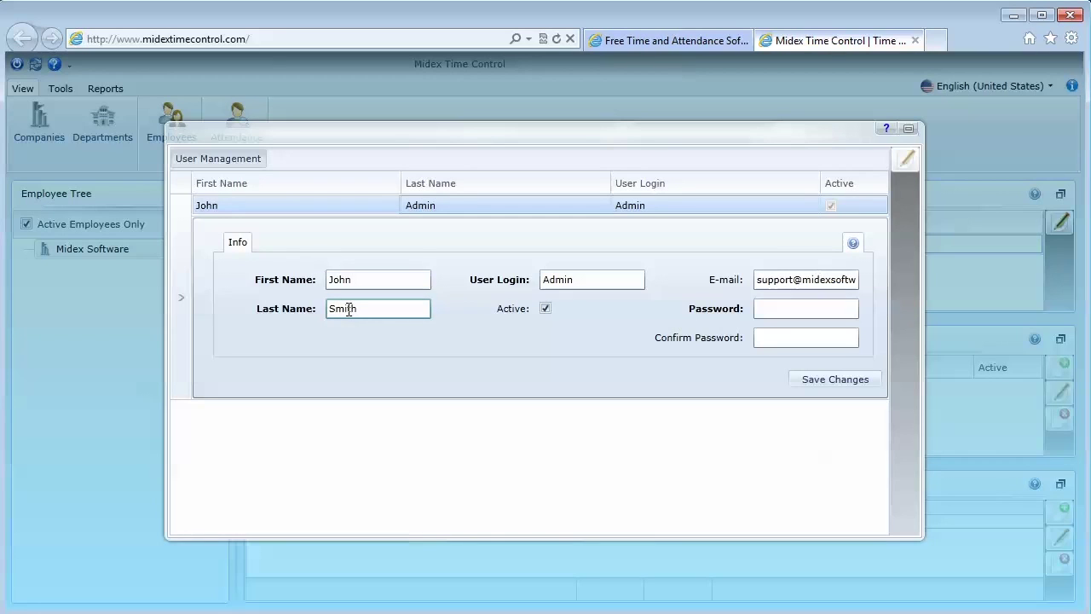
left_click(560, 279)
double_click(560, 280)
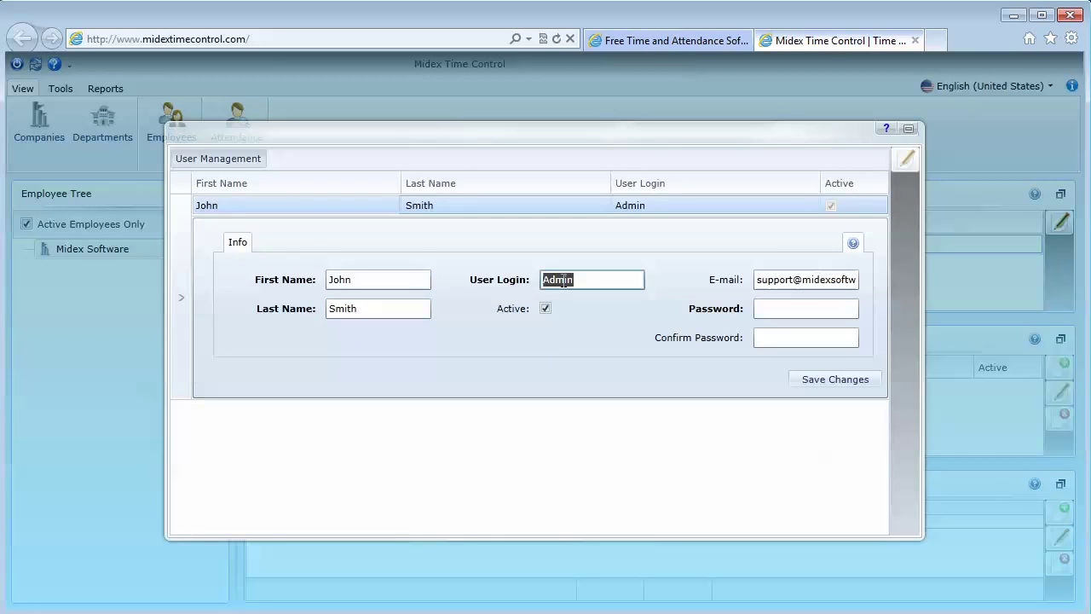
type("midex")
left_click(808, 307)
type("12345678")
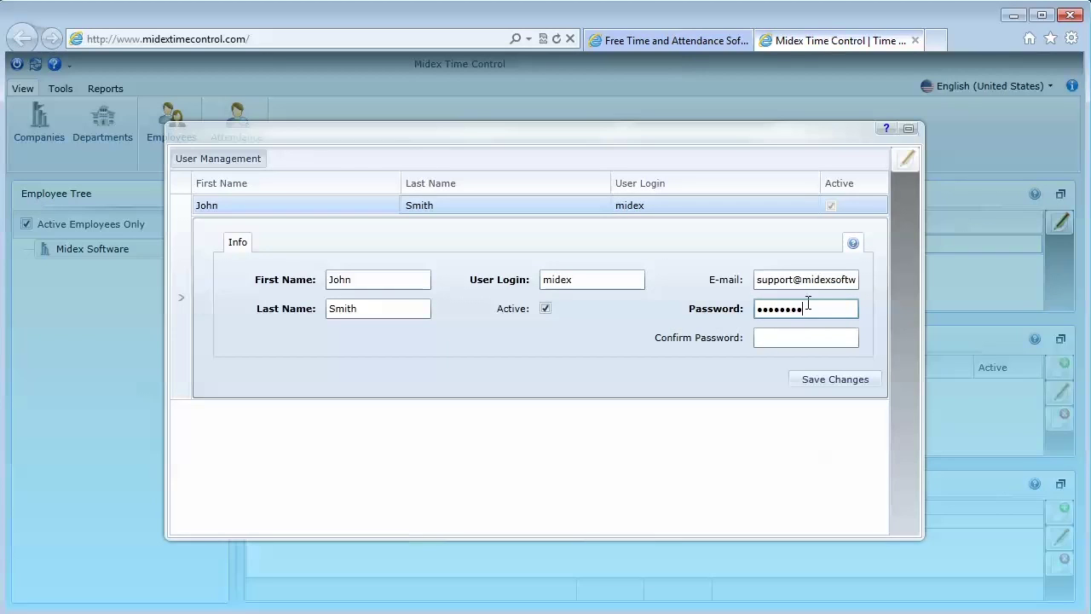
left_click(801, 332)
type("12345678")
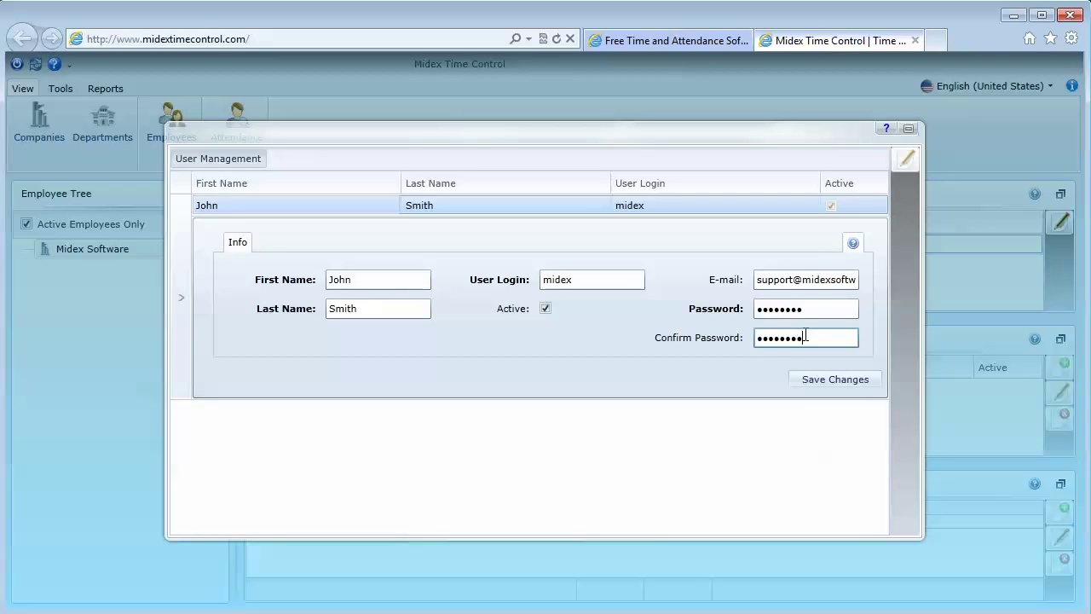
left_click(801, 380)
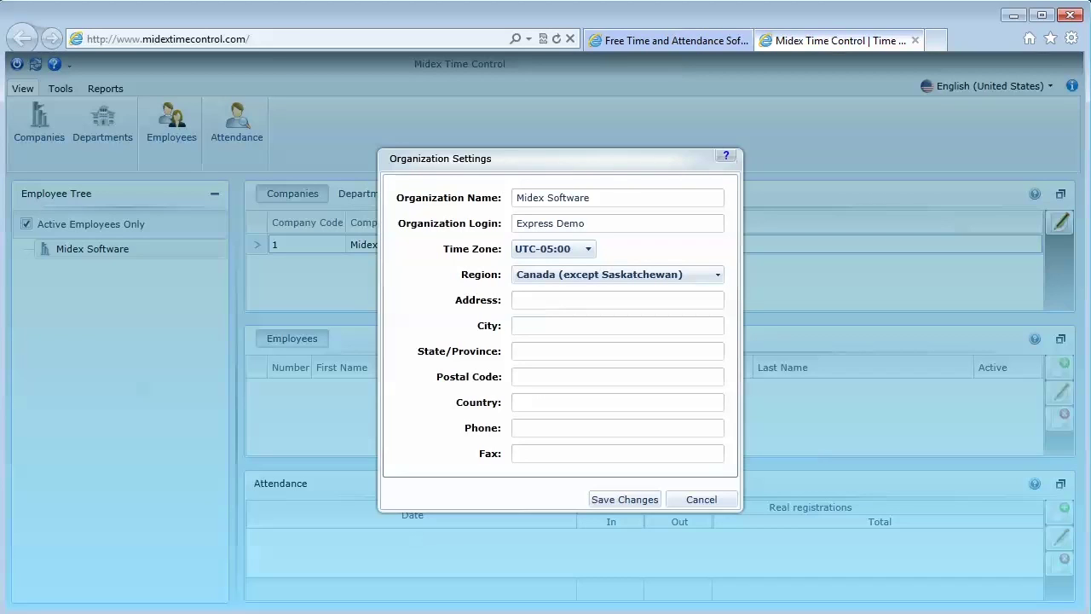
Save the organization settings and review the company's Accounting Period and Registrations tabs
left_click(614, 500)
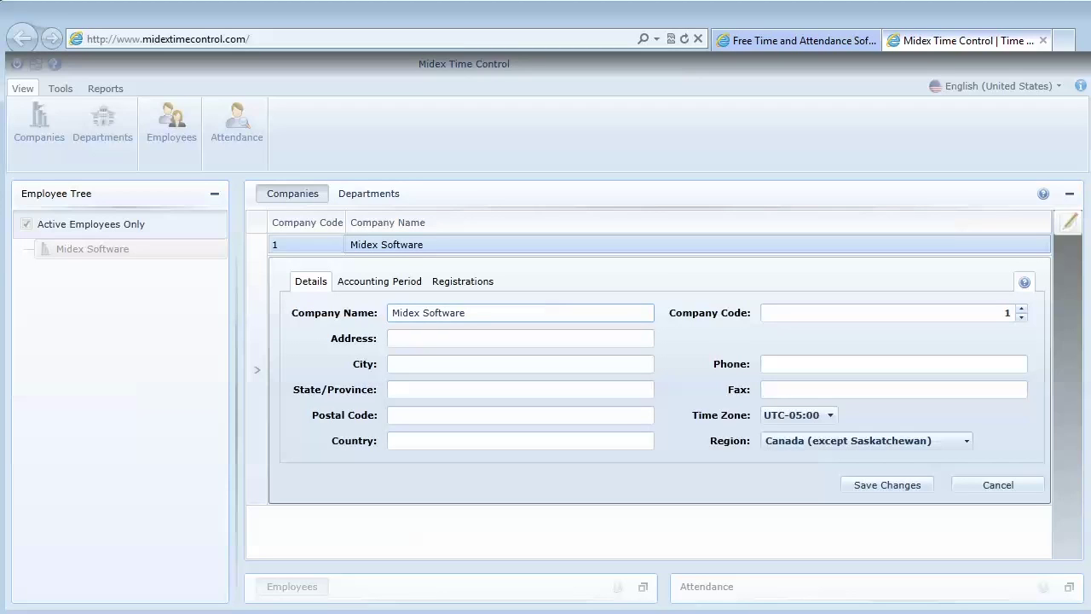
left_click(379, 281)
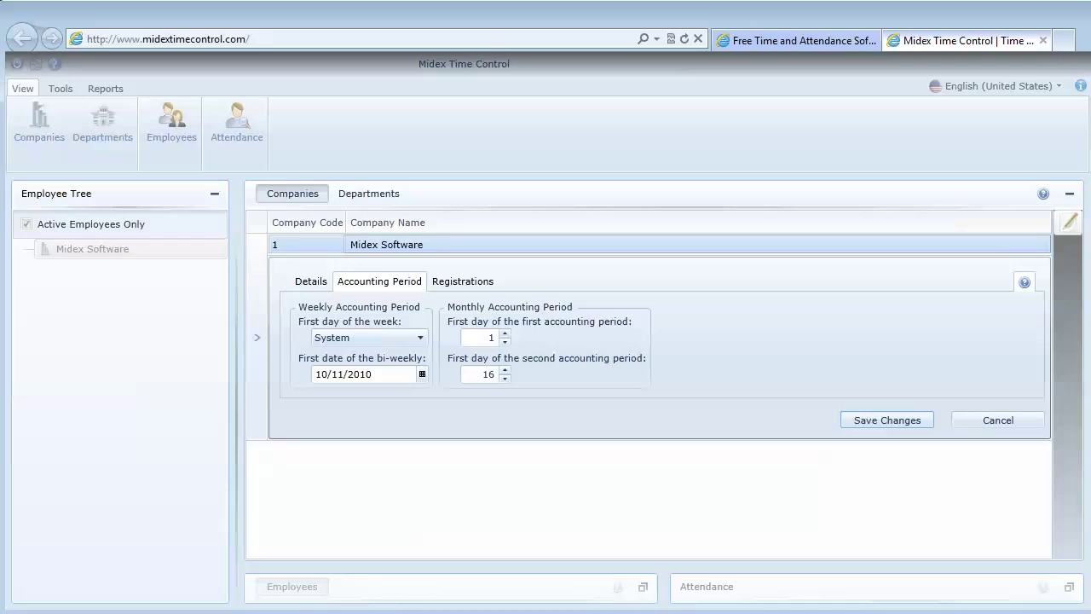
left_click(462, 281)
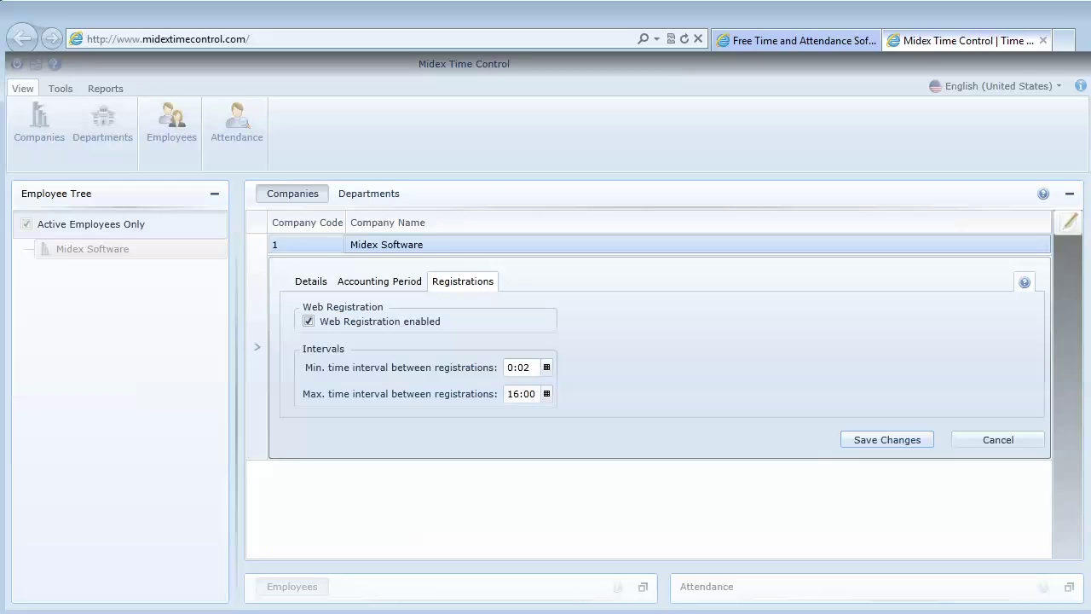
key("alt+Tab")
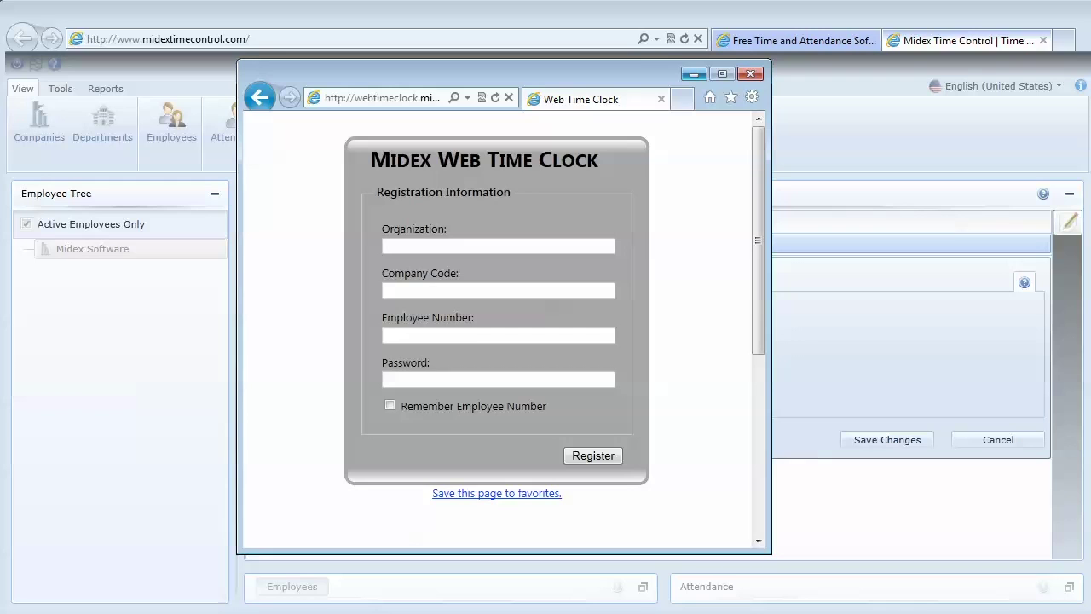
Minimize the Web Time Clock window
left_click(688, 73)
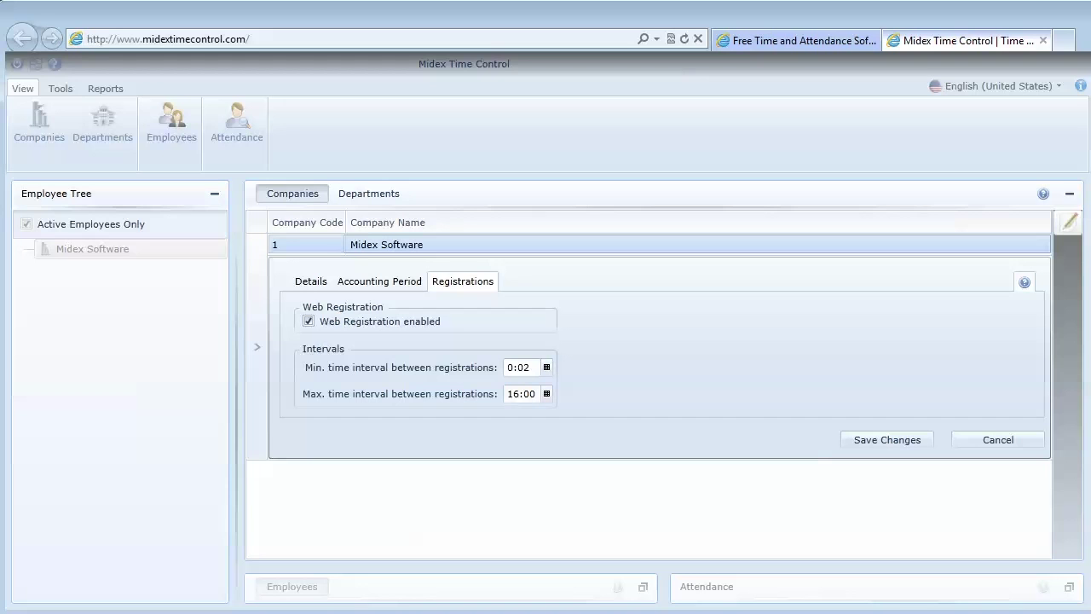
Save the company settings, create the Accounting department, and enter the first employee's first name
left_click(888, 439)
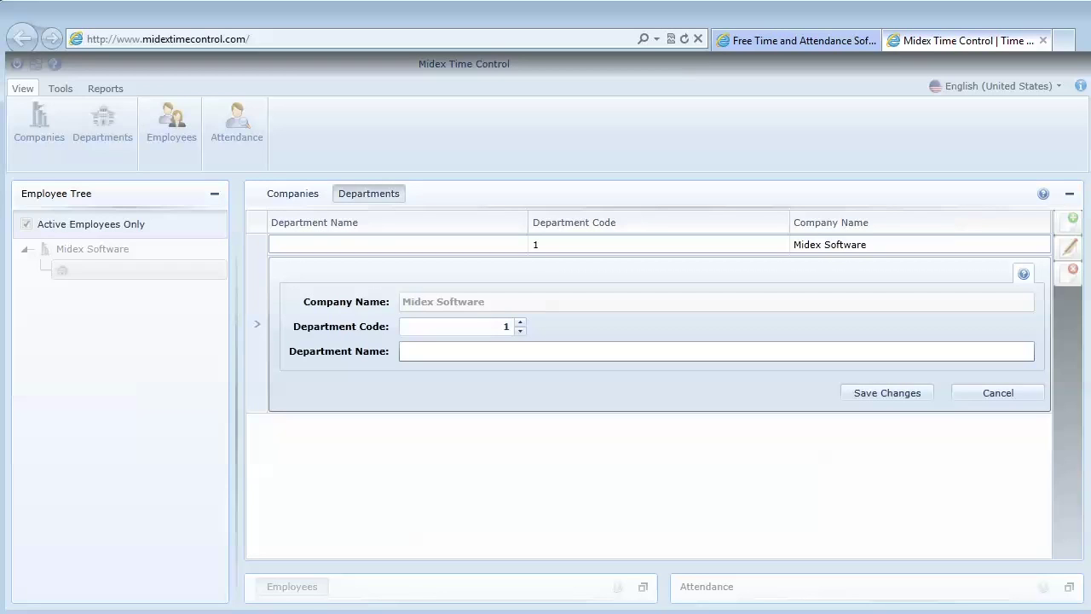
left_click(428, 353)
type("Accountin")
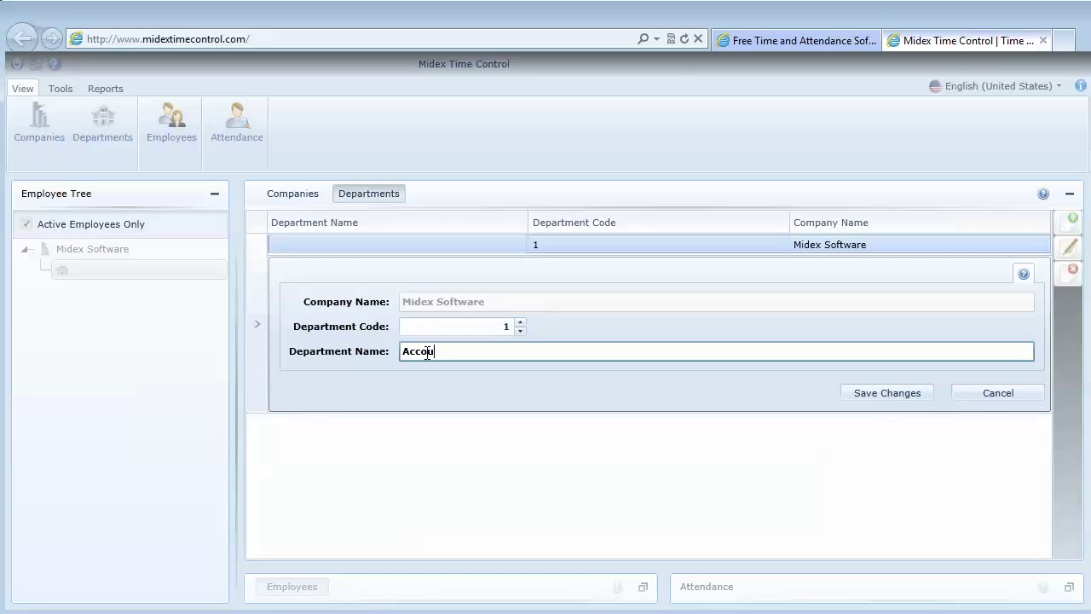
type("g")
left_click(899, 395)
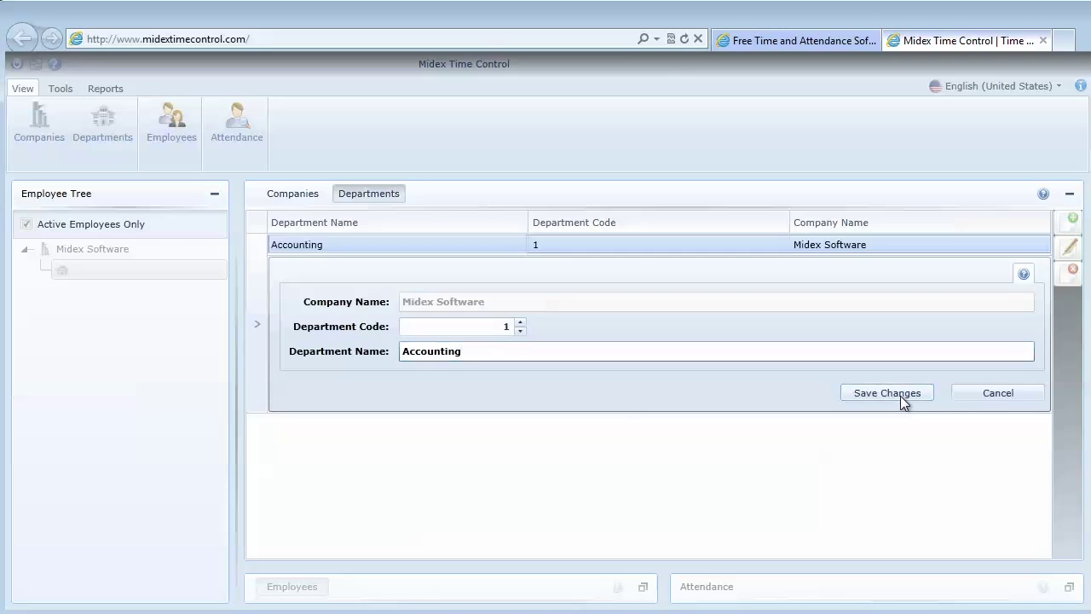
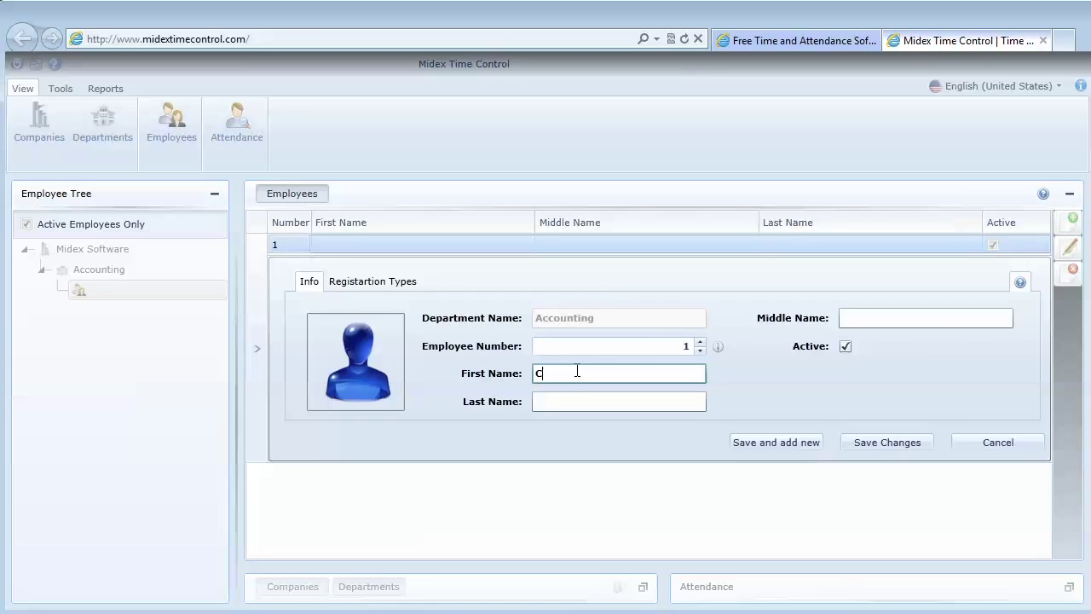
Give employee 1 a last name, enable web registration with a password, and save
left_click(541, 401)
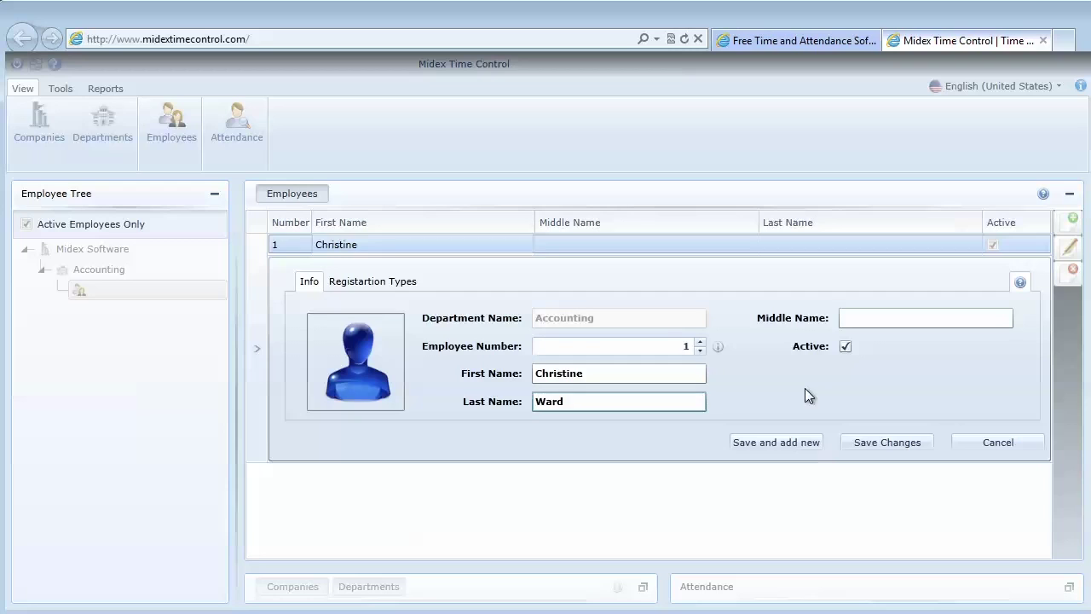
left_click(673, 345)
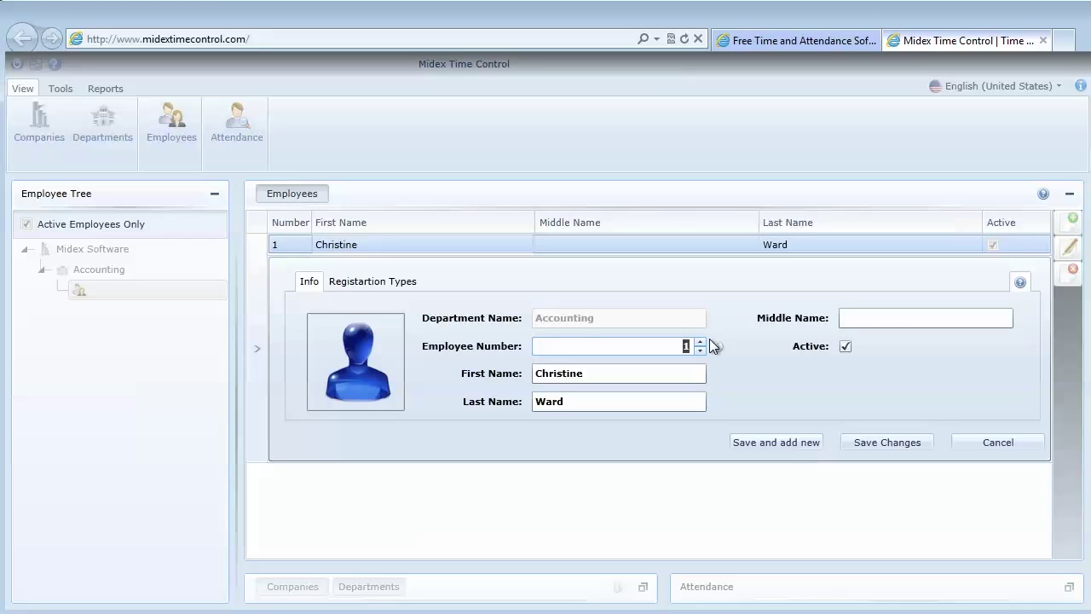
key("Tab")
key("Tab")
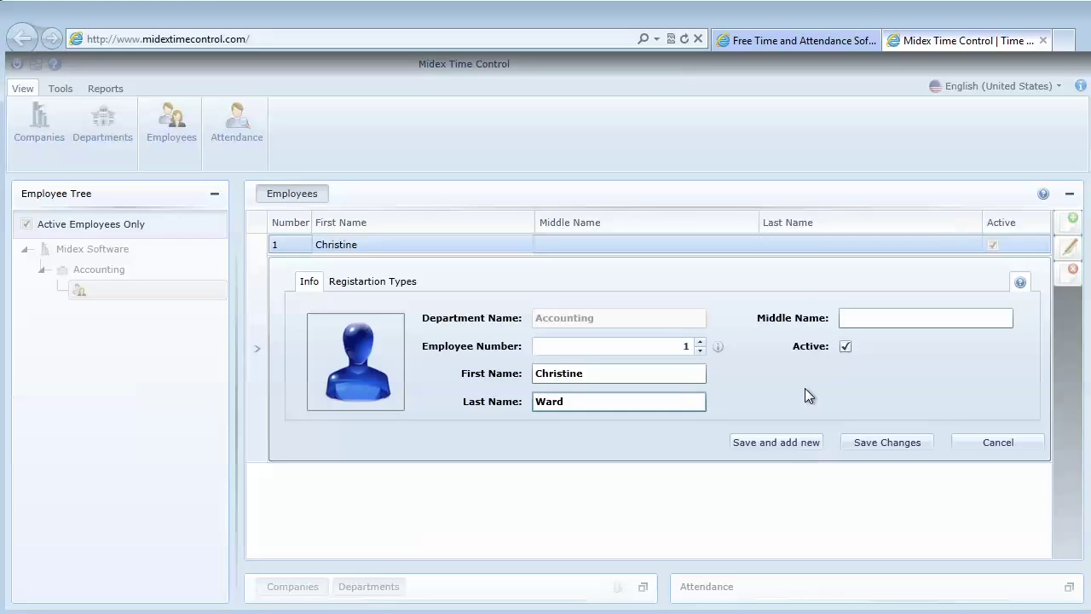
key("Tab")
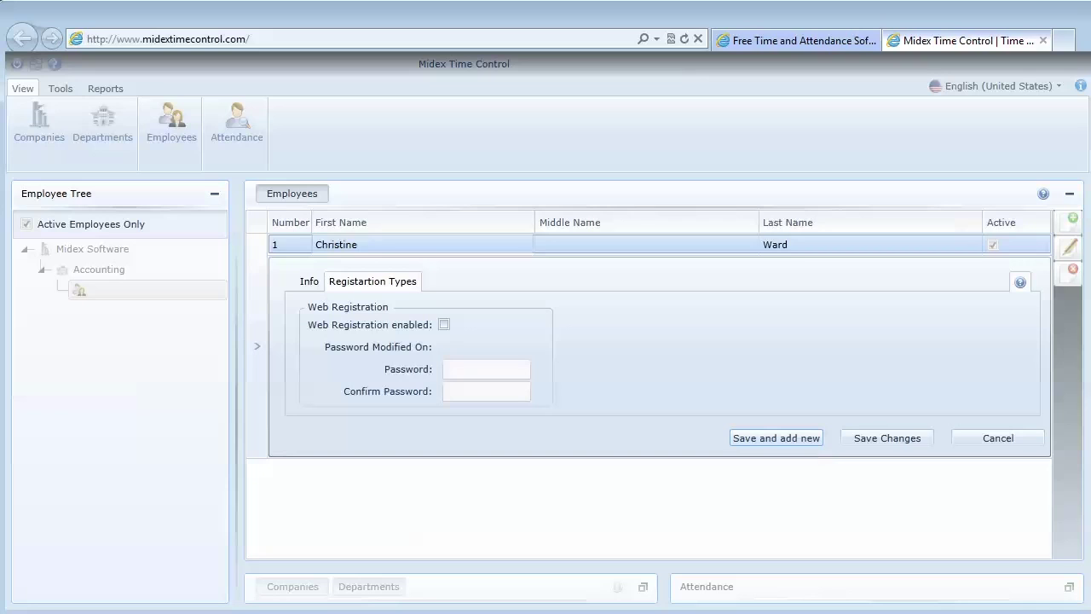
left_click(444, 325)
left_click(486, 372)
type("1234")
left_click(474, 391)
type("1234")
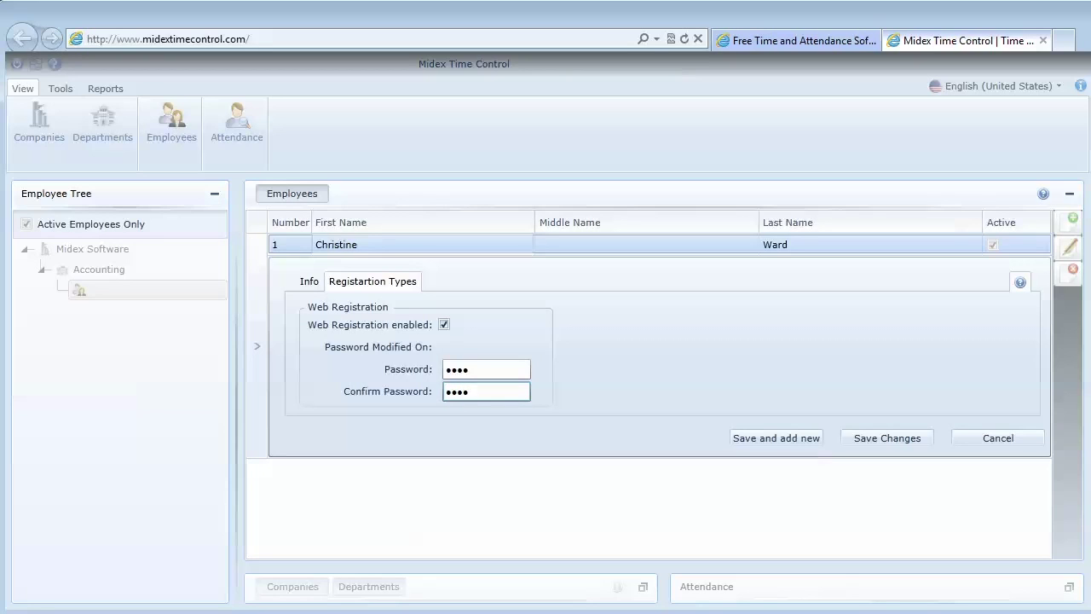
left_click(770, 439)
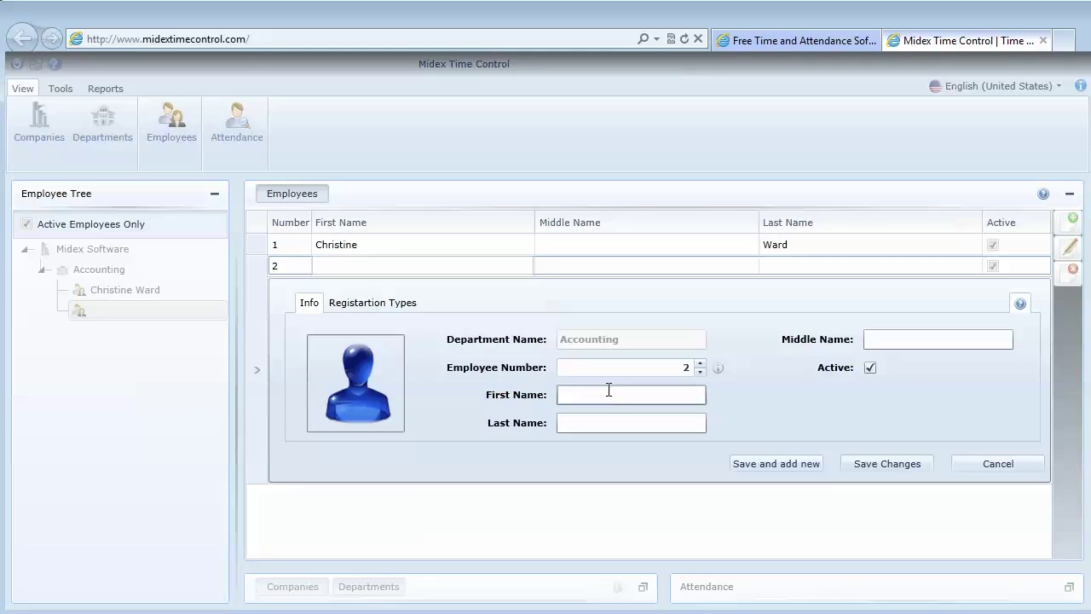
Add employee 2 with first and last name, web registration enabled and a confirmed password
left_click(608, 392)
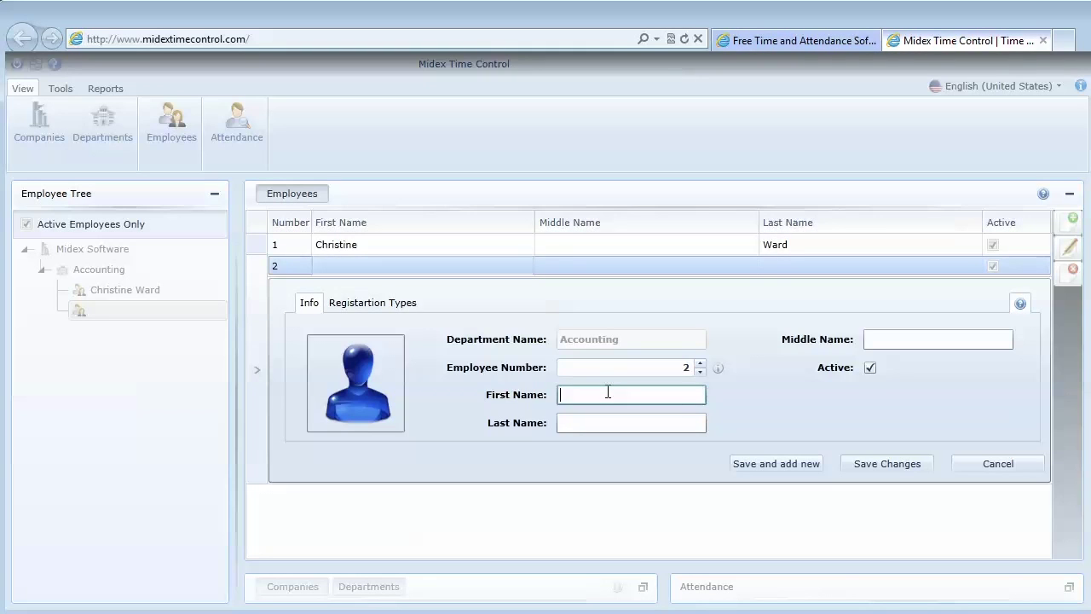
key("Tab")
left_click(604, 422)
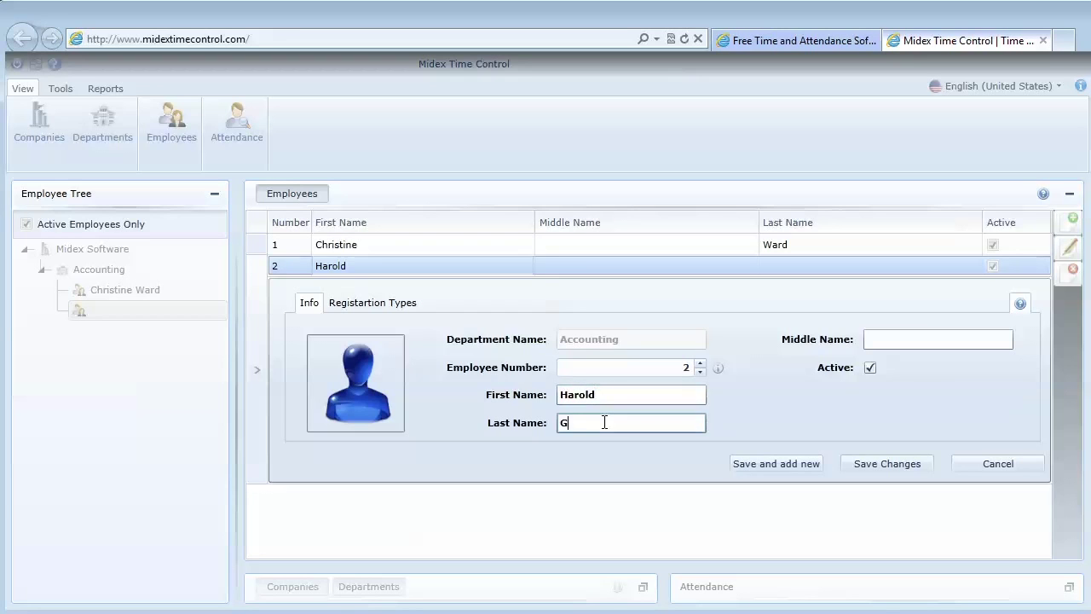
left_click(368, 304)
left_click(444, 346)
left_click(466, 389)
type("1234")
left_click(467, 412)
type("1234")
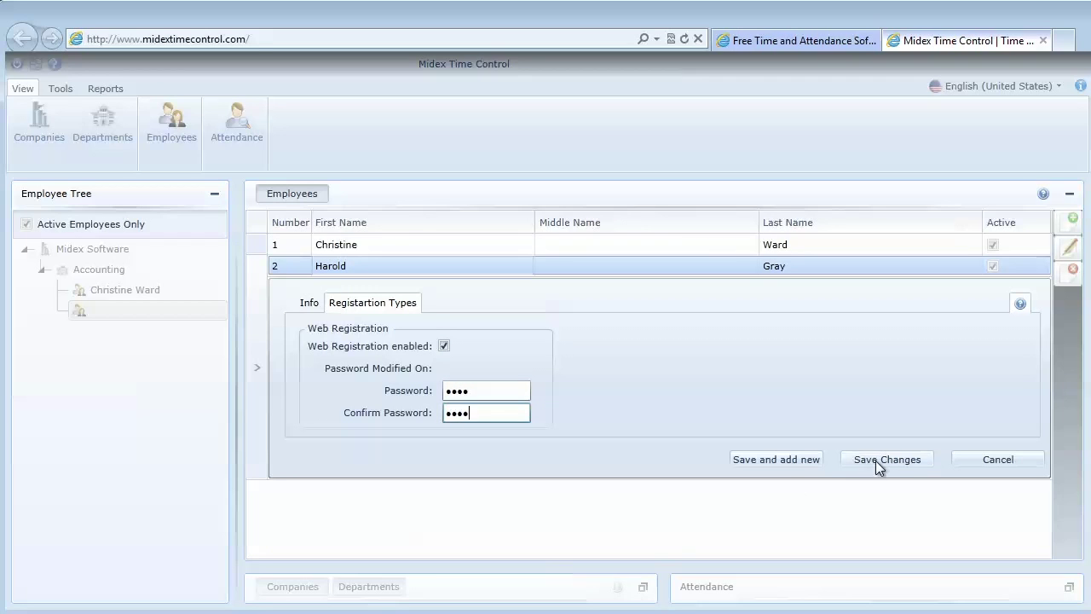
left_click(876, 460)
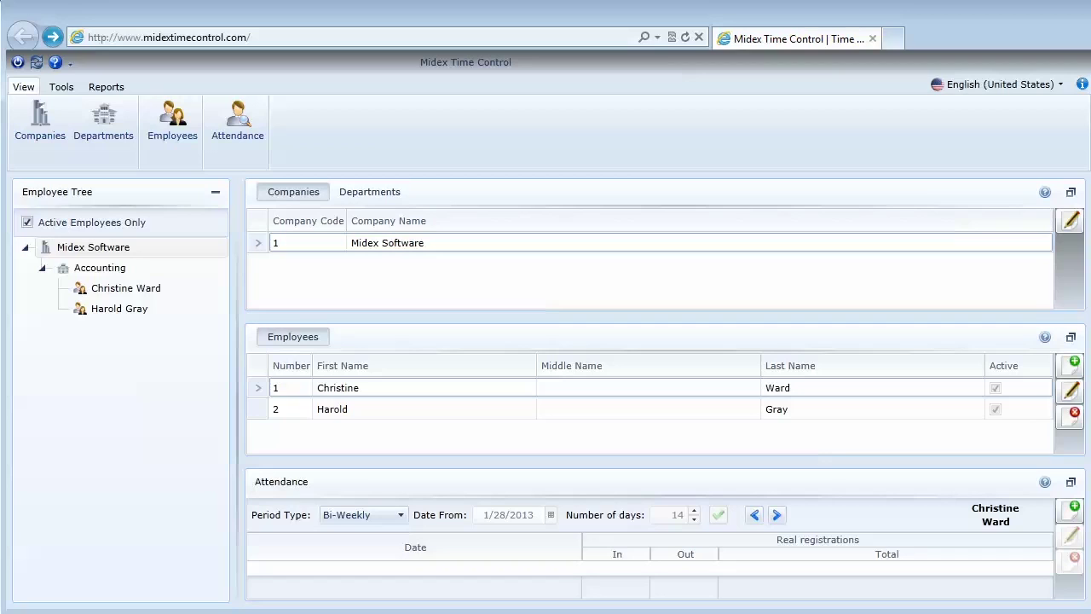
left_click(93, 246)
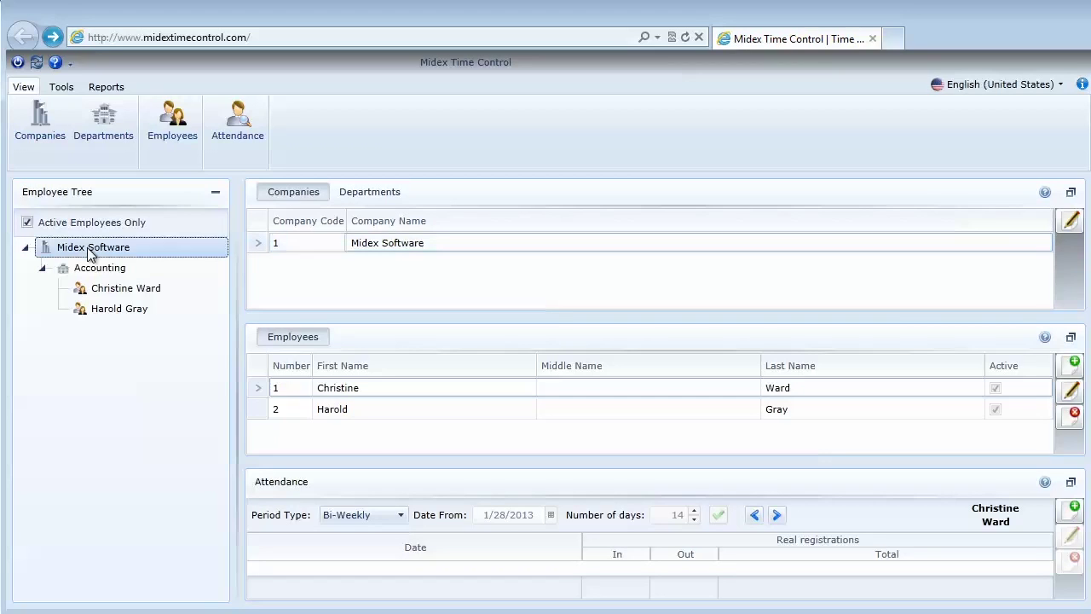
left_click(109, 270)
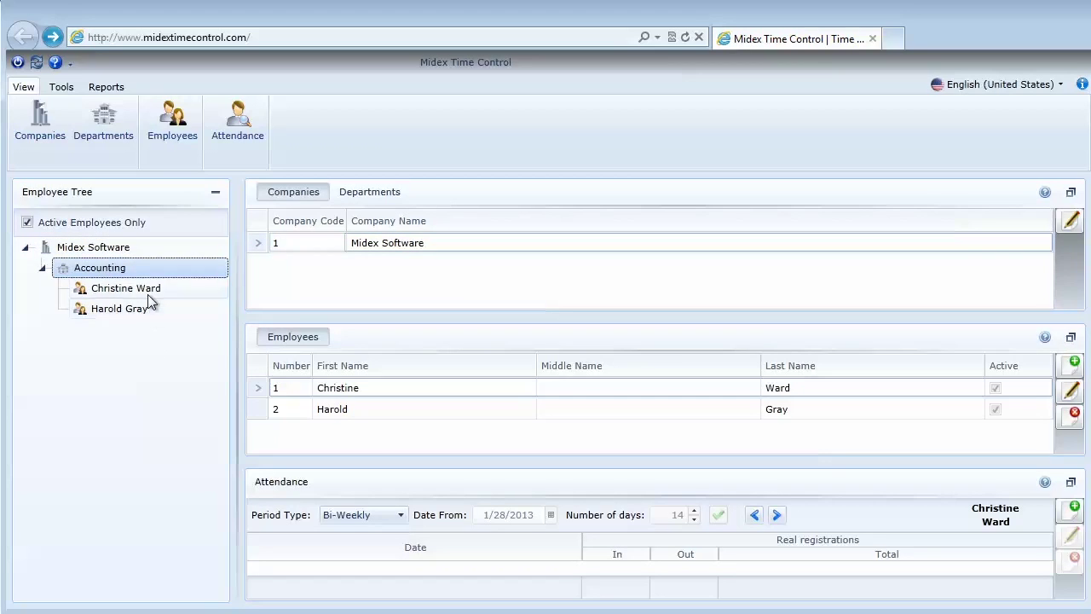
left_click(151, 289)
left_click(131, 311)
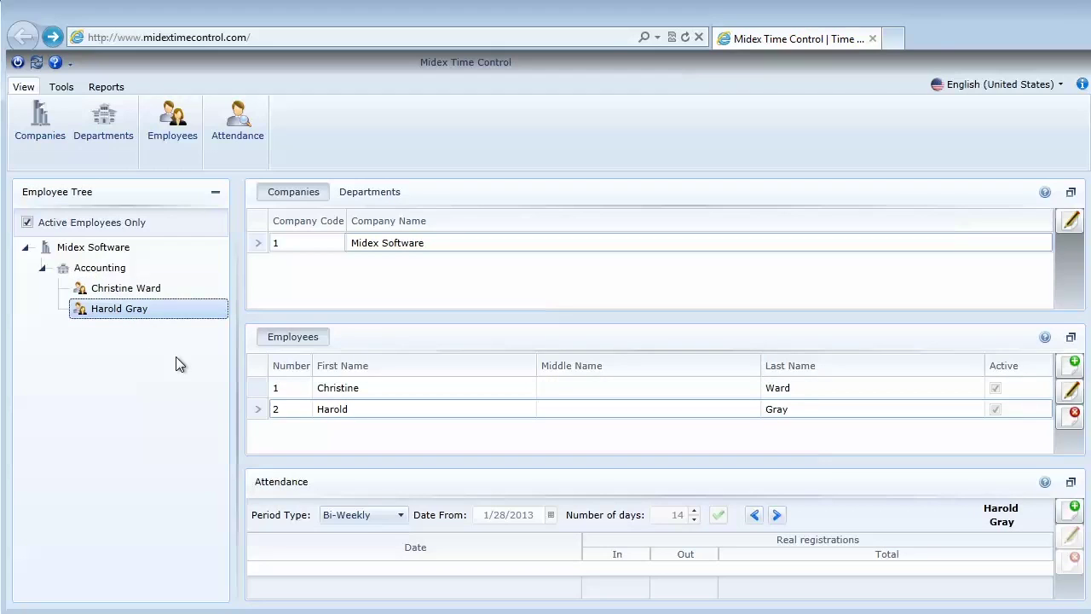
left_click(215, 195)
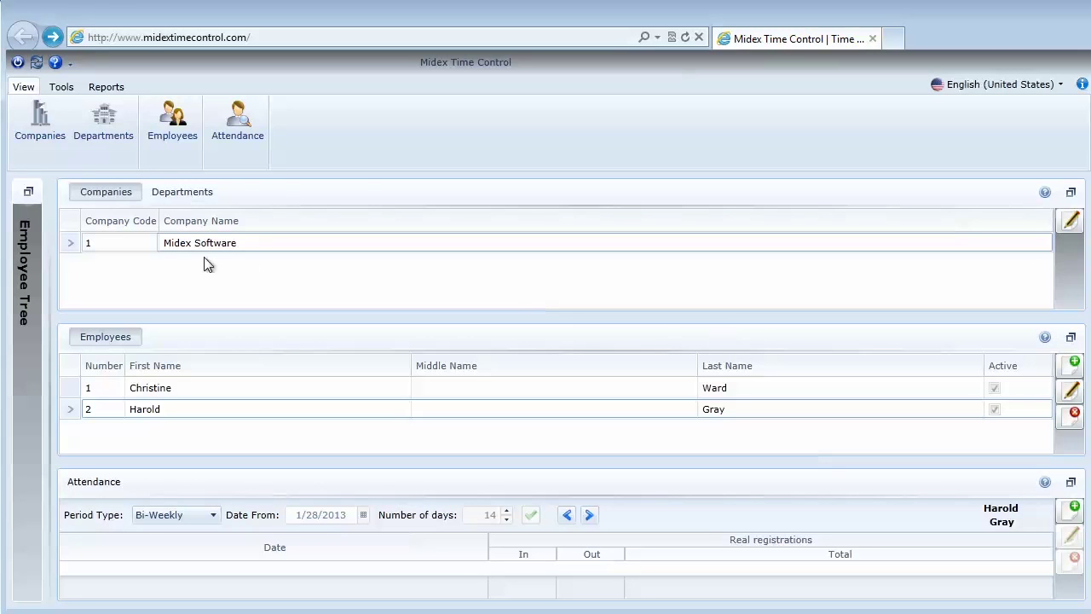
left_click(32, 194)
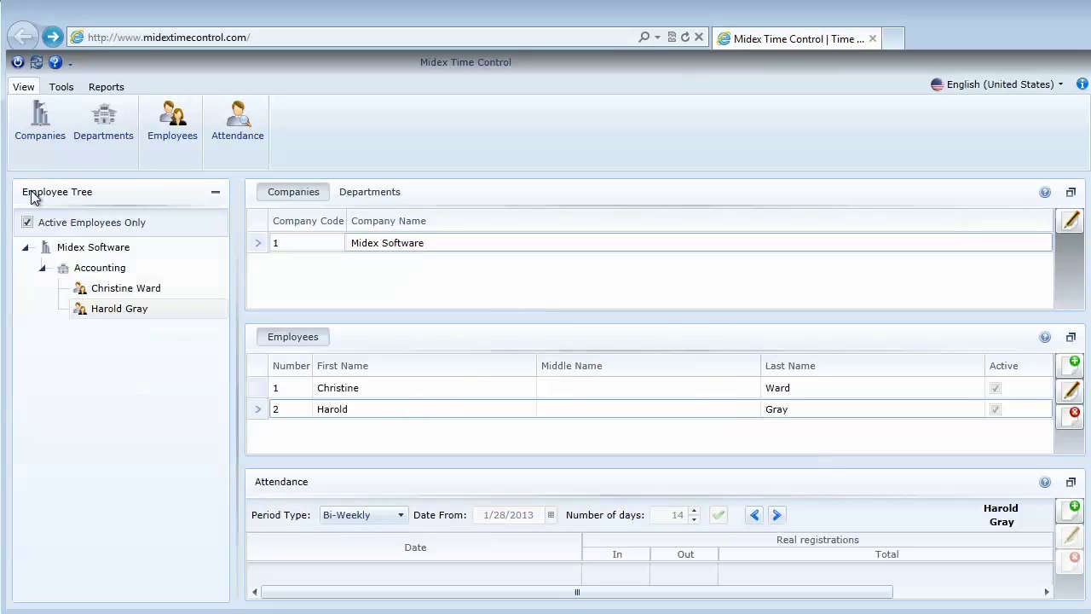
right_click(122, 253)
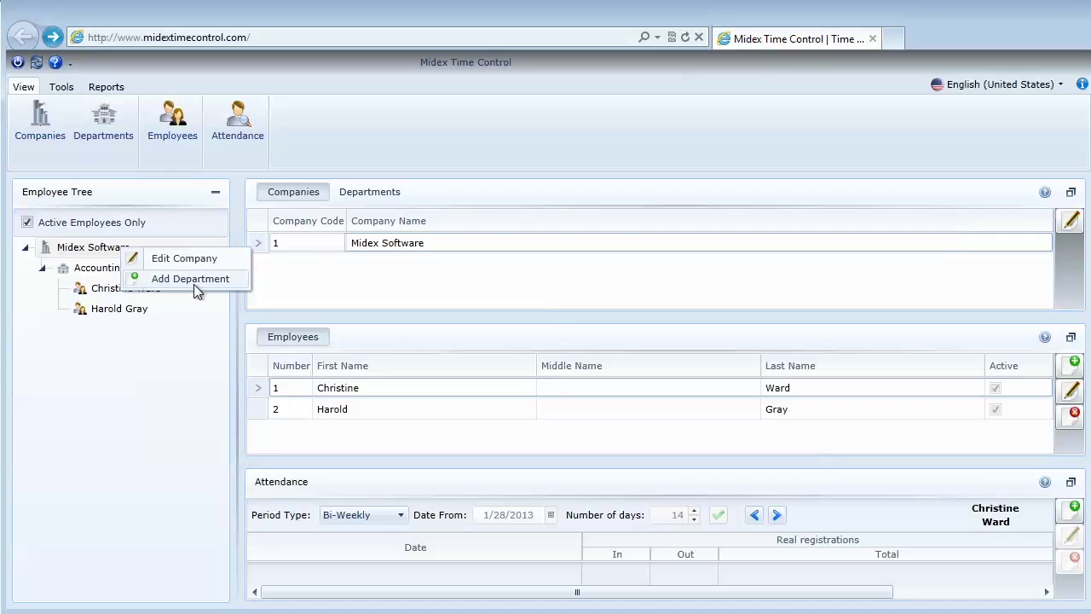
left_click(116, 287)
right_click(117, 267)
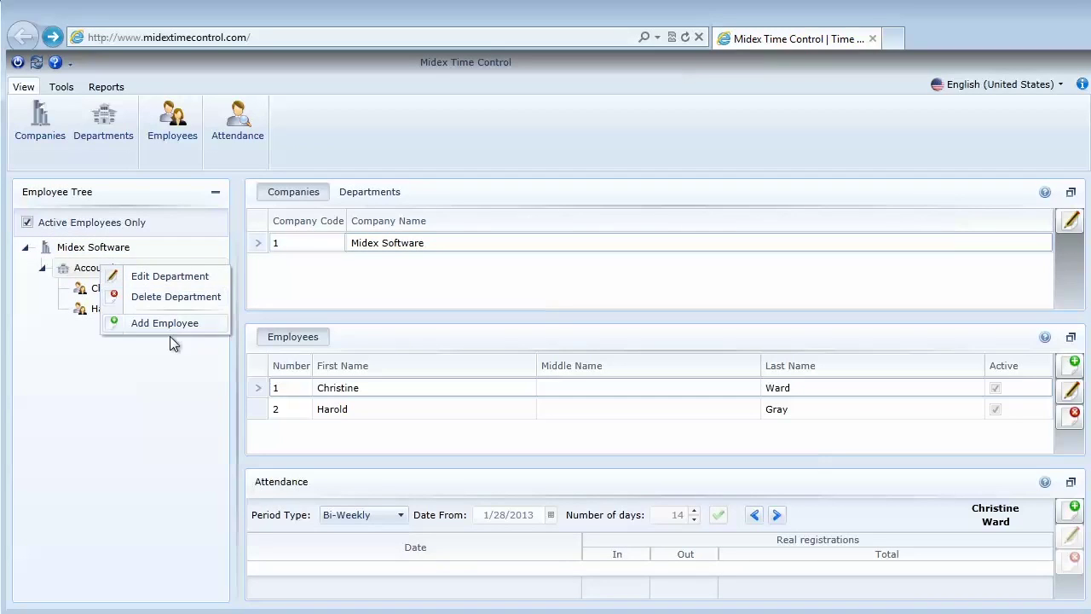
left_click(159, 367)
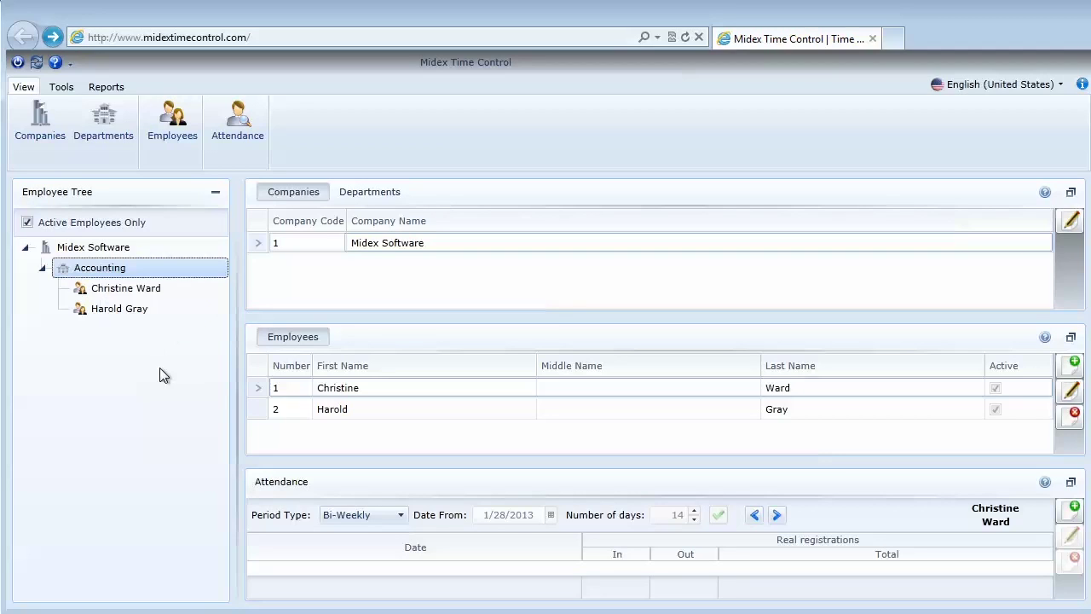
right_click(132, 295)
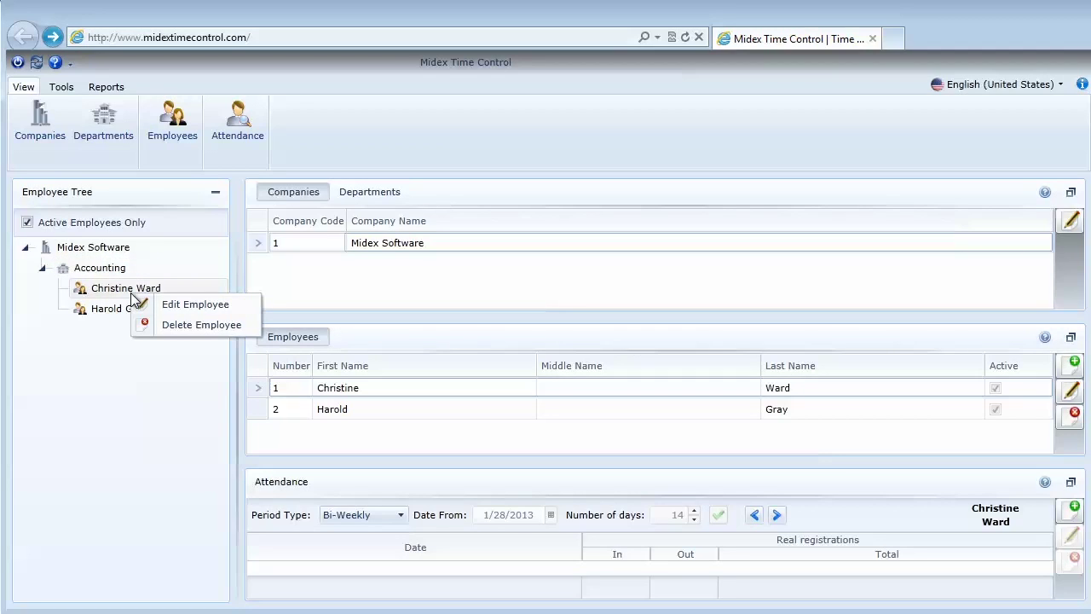
left_click(173, 373)
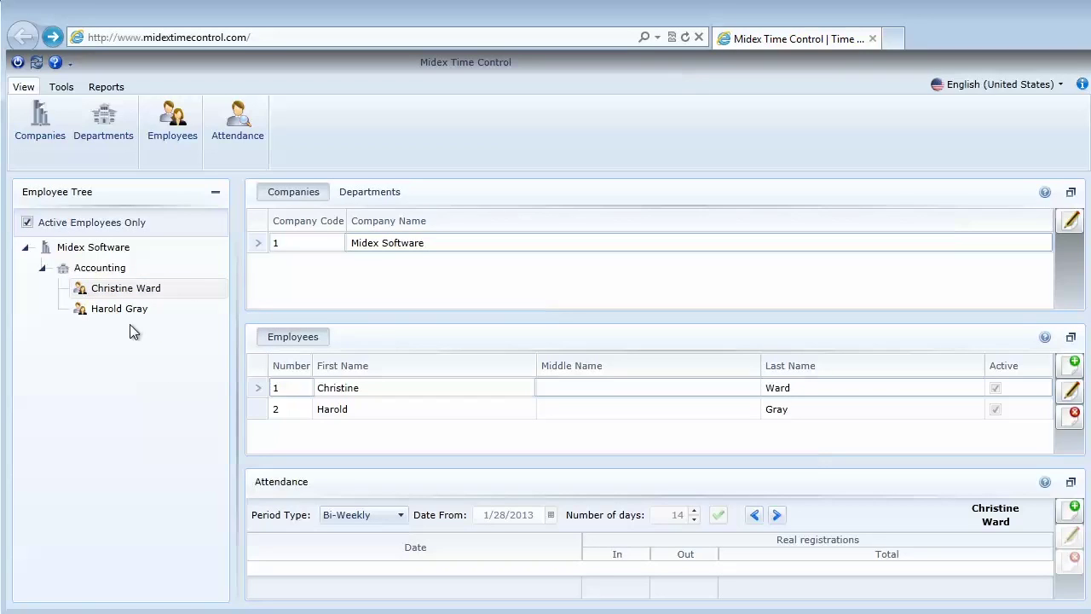
Maximize the Companies and Attendance panels and return to the Midex Software company details
left_click(1071, 193)
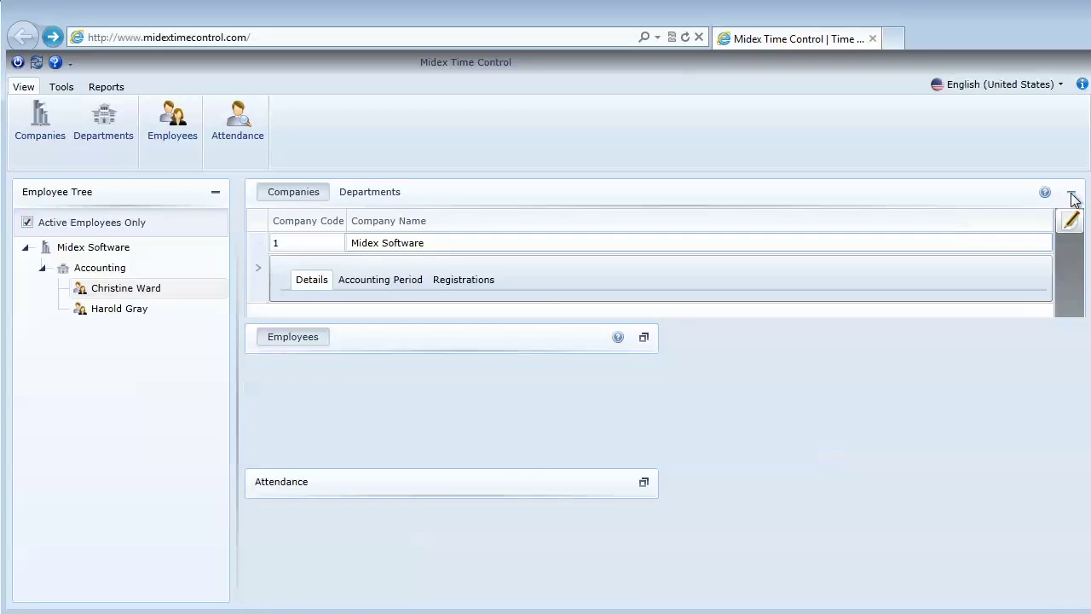
left_click(1071, 585)
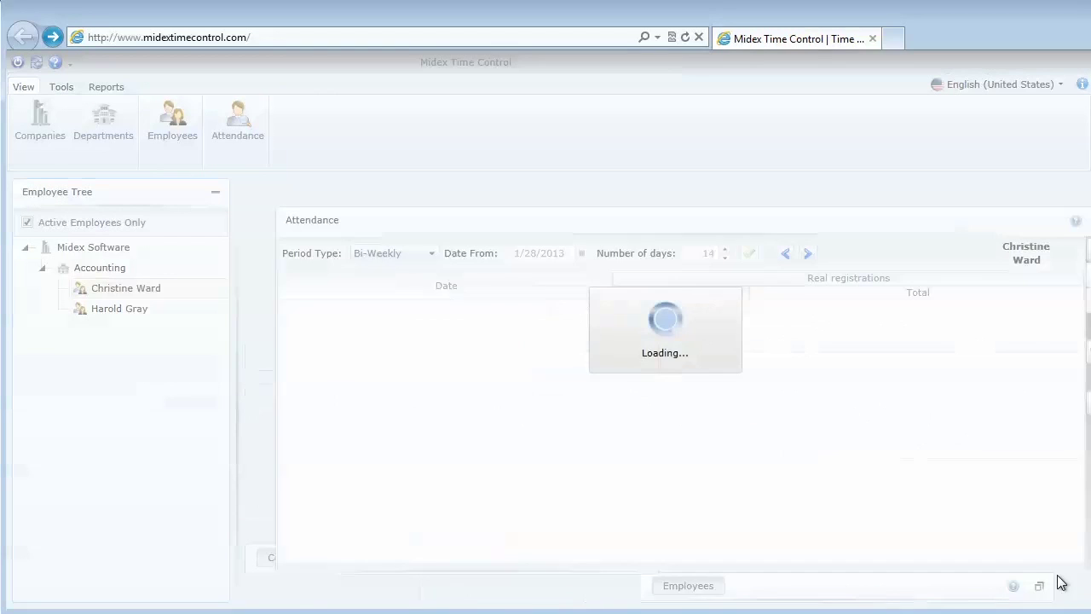
left_click(644, 586)
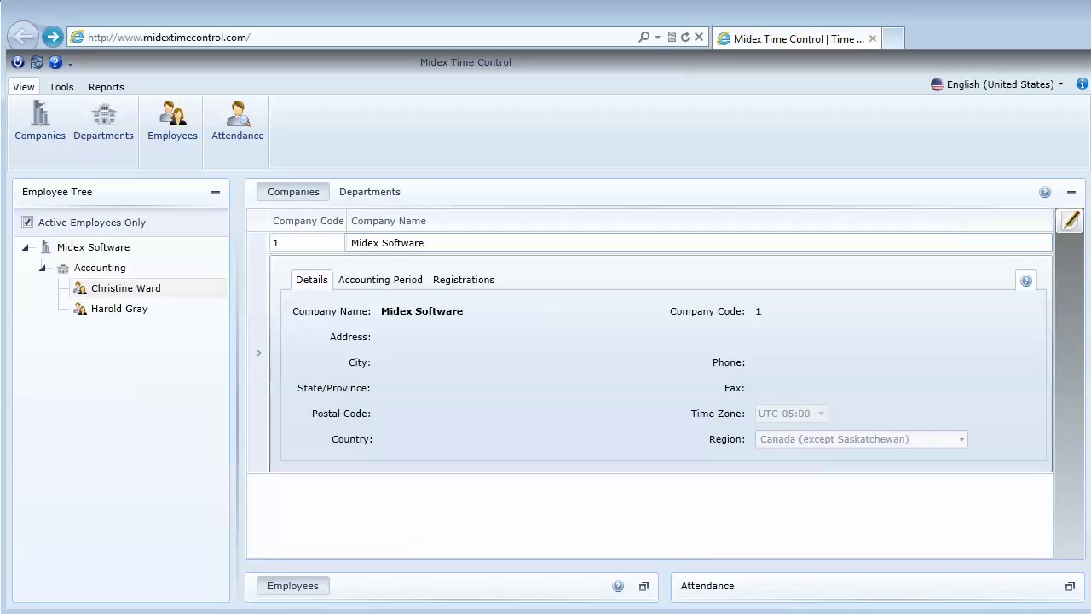
left_click(383, 195)
left_click(298, 195)
Edit Midex Software, review its Accounting Period and Registrations tabs, and save the settings
left_click(94, 247)
right_click(134, 254)
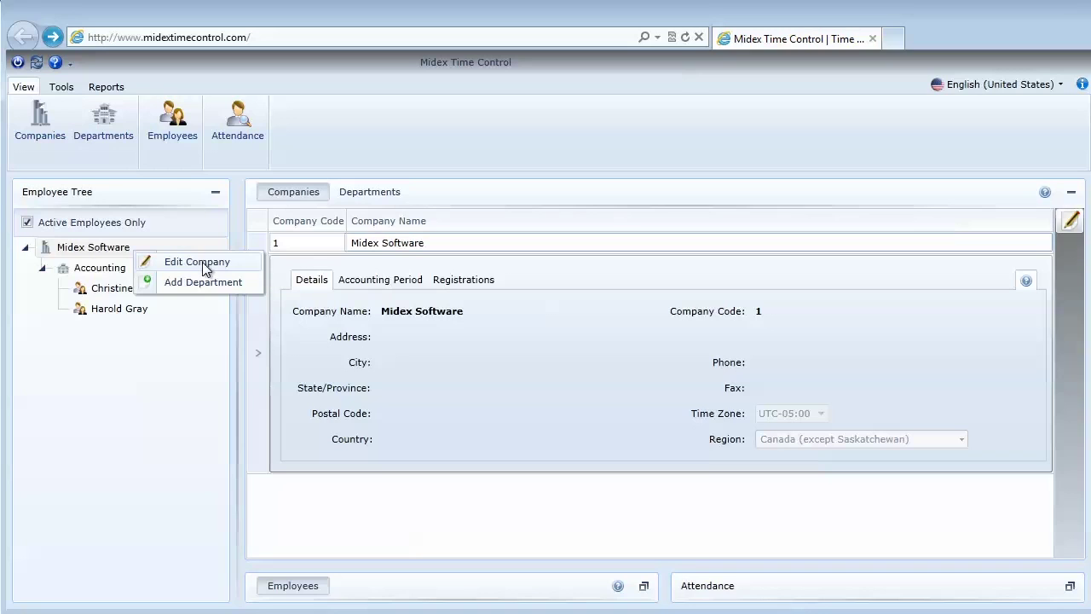
left_click(1078, 312)
left_click(1071, 223)
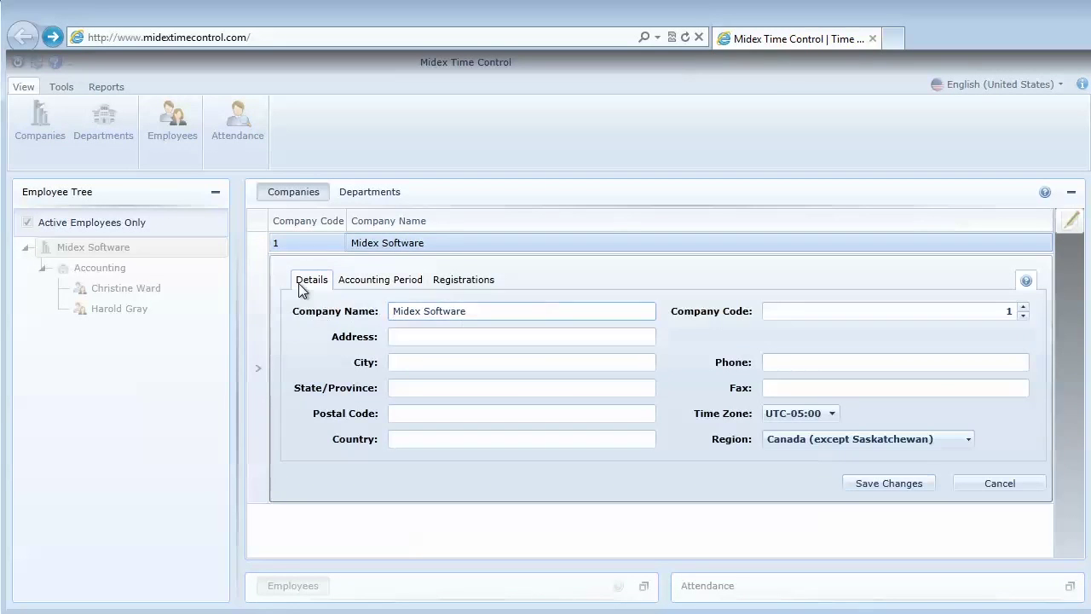
left_click(375, 283)
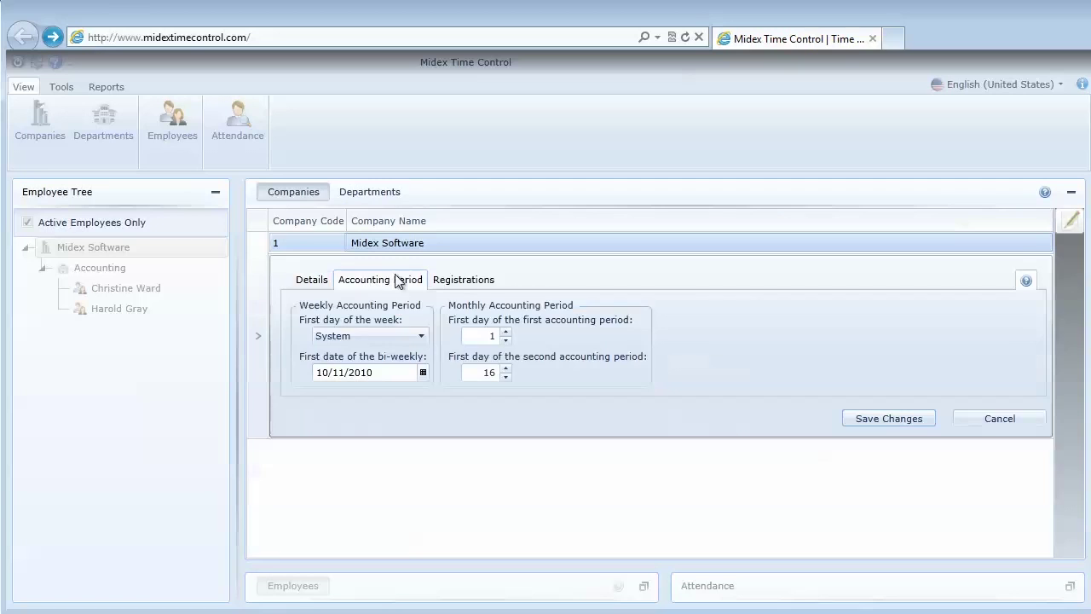
left_click(486, 284)
left_click(917, 435)
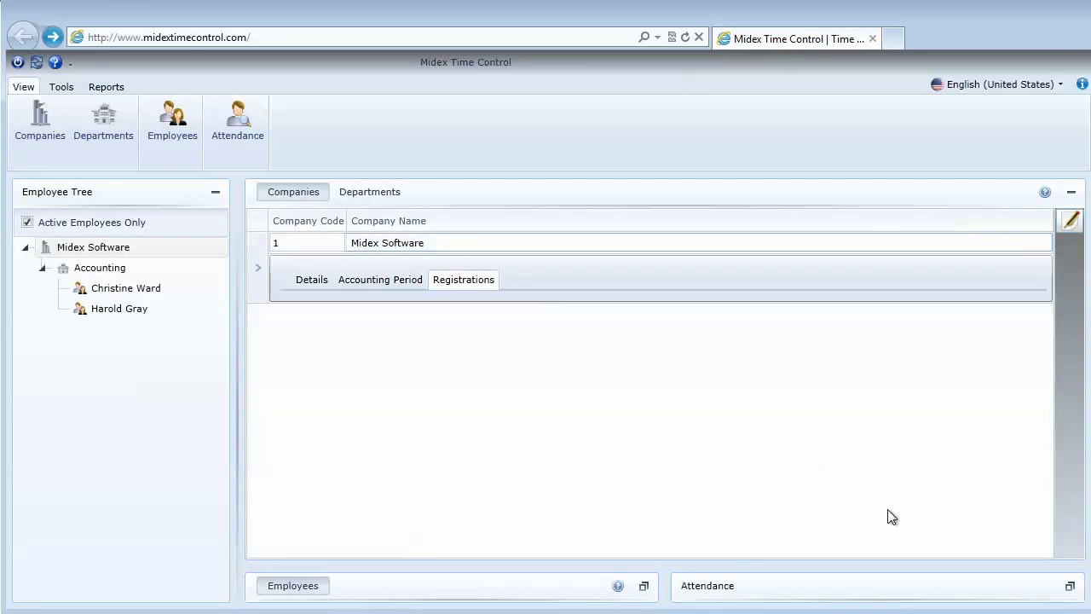
Add the Sales (code 2) and IT (code 3) departments under Midex Software
left_click(358, 194)
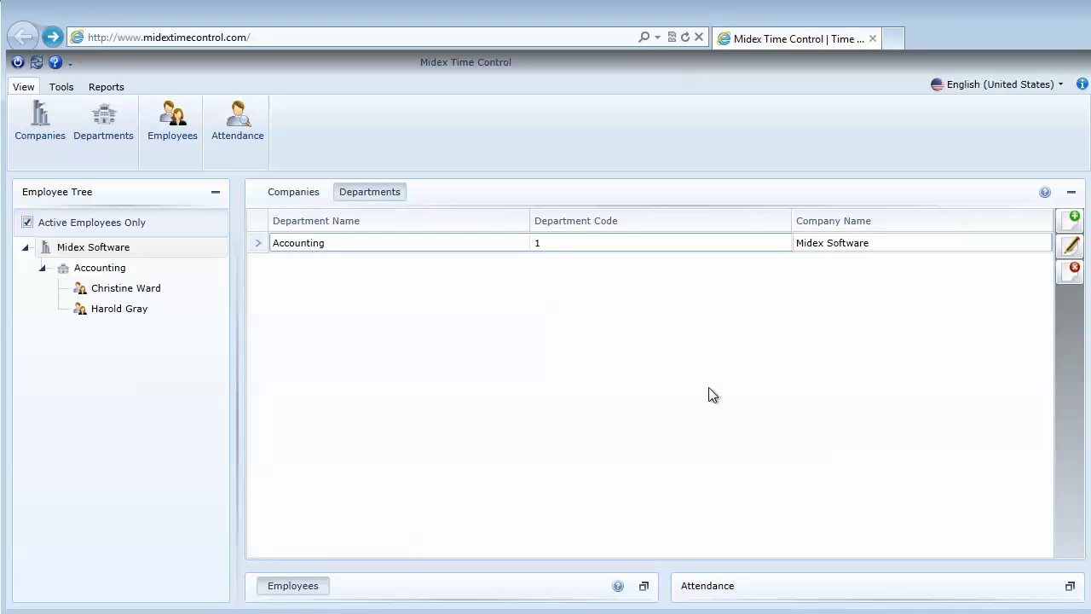
left_click(1072, 218)
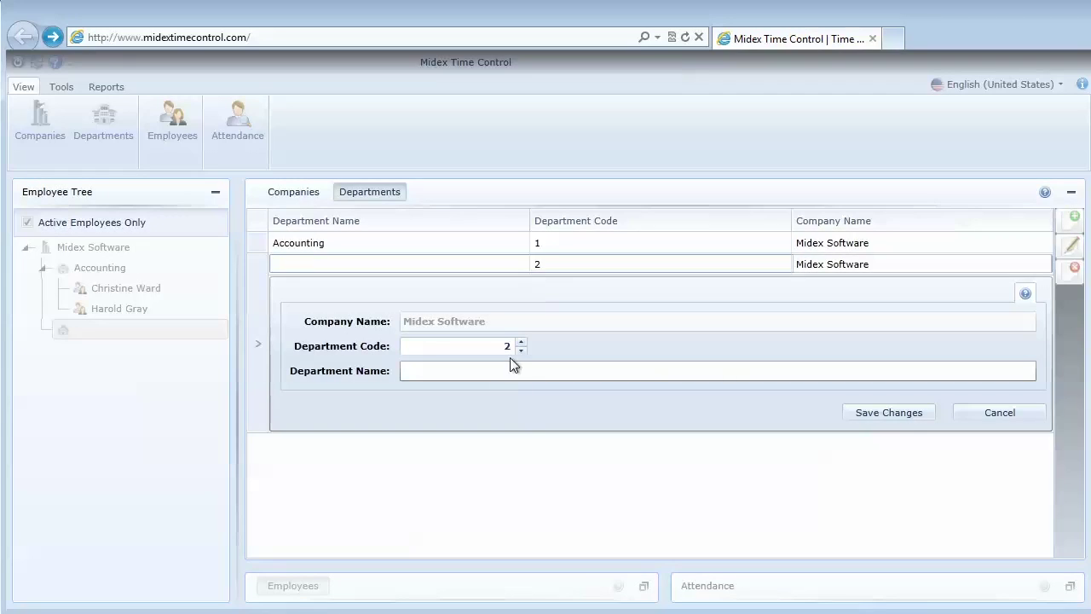
left_click(509, 368)
type("Sales")
left_click(883, 413)
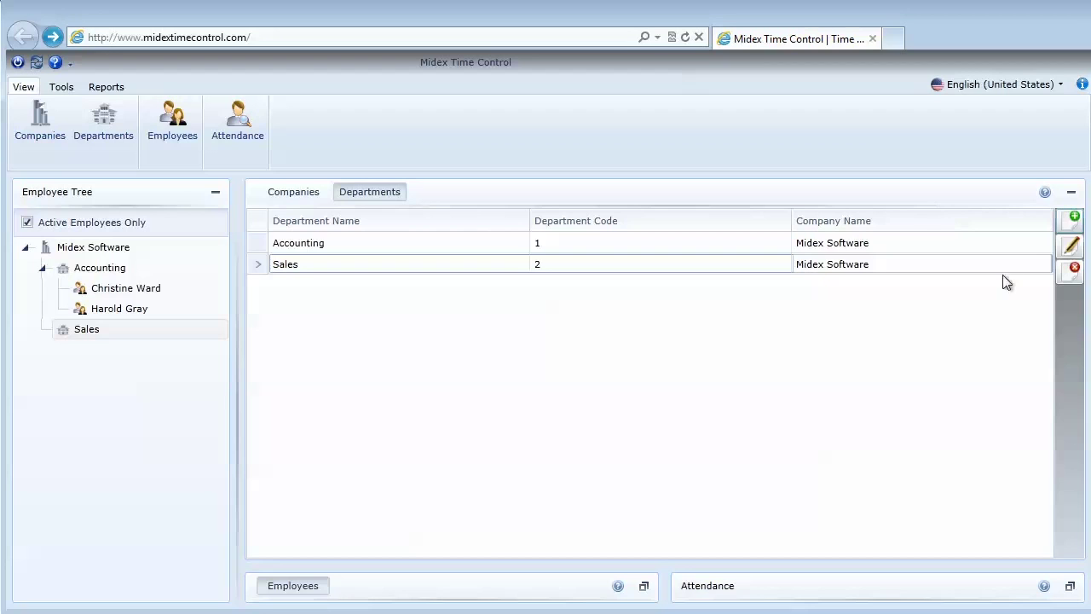
left_click(1073, 218)
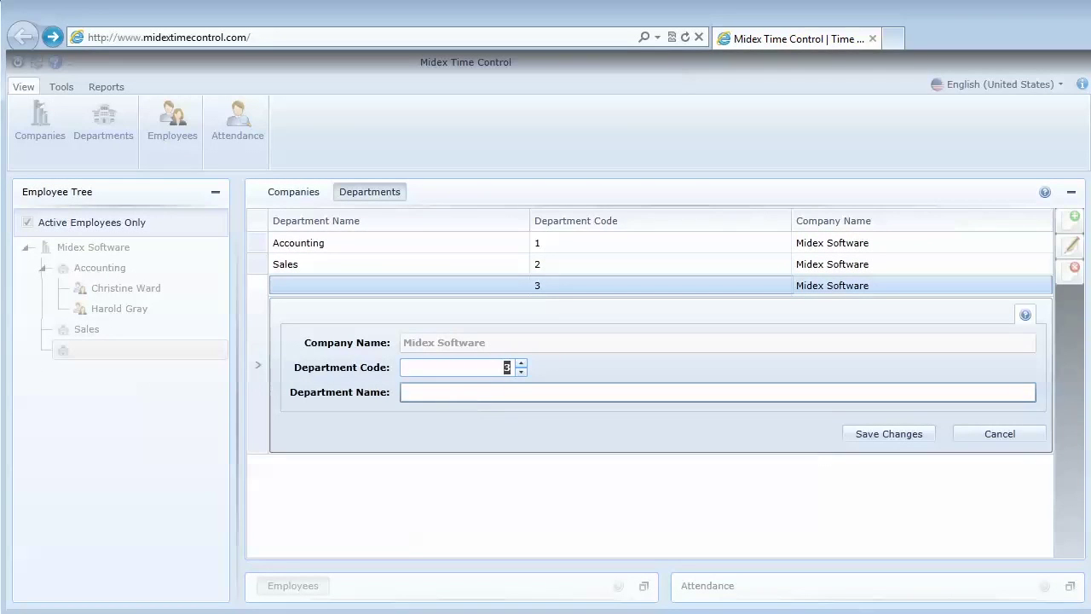
left_click(465, 395)
type("IT")
left_click(889, 434)
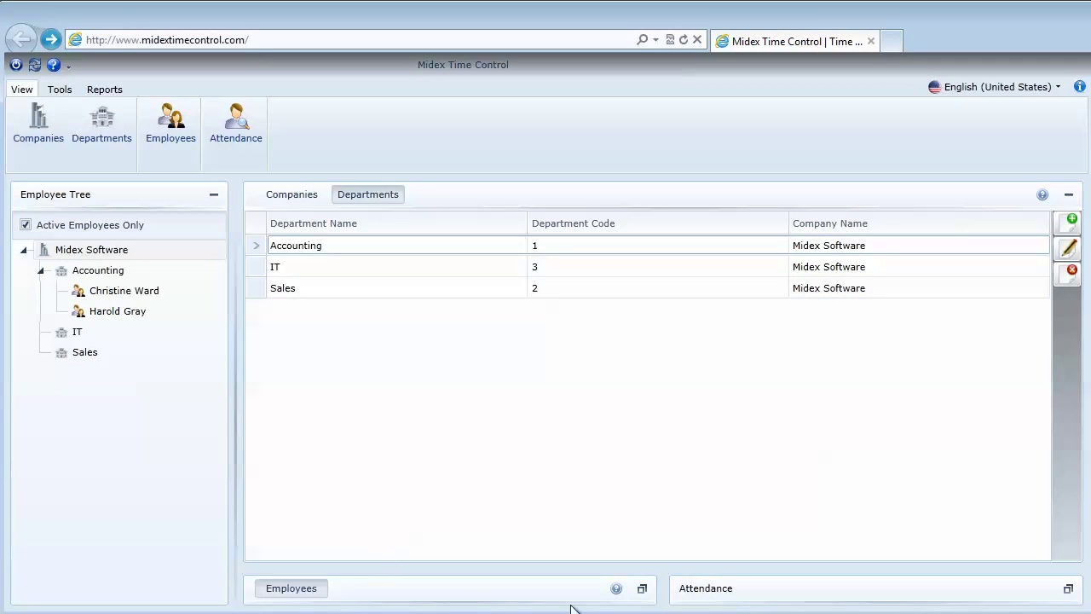
Maximize the Employees list and browse the Accounting, IT and Sales departments, ending on IT
left_click(643, 595)
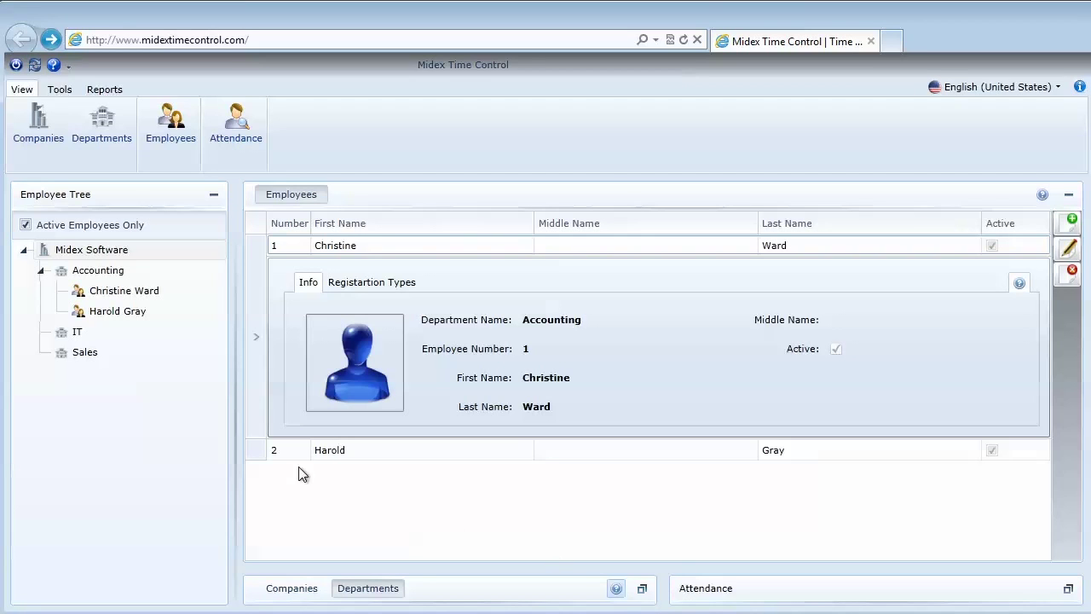
left_click(108, 278)
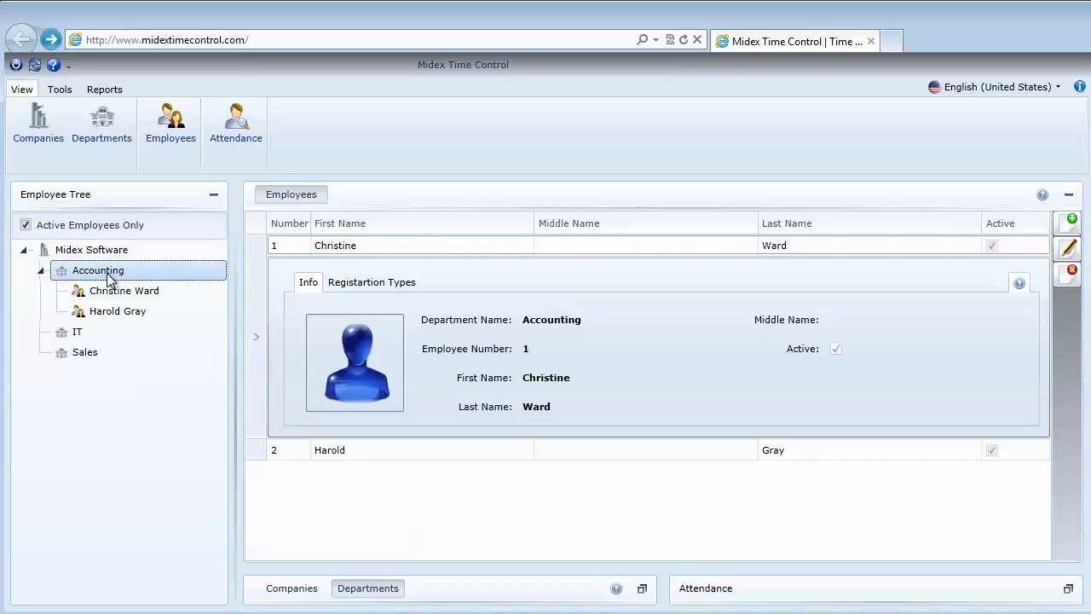
left_click(83, 334)
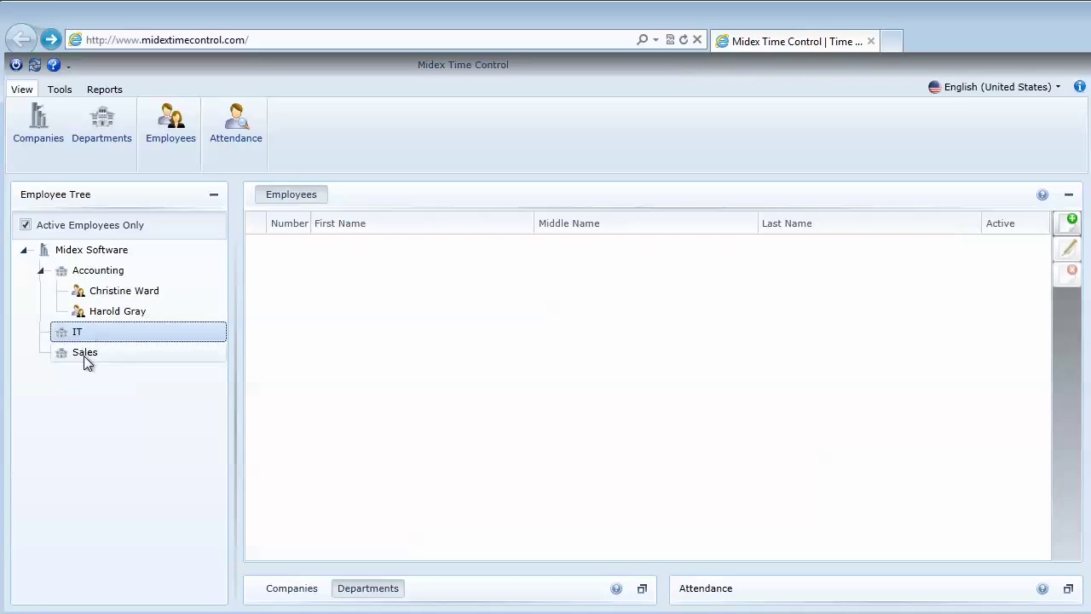
left_click(84, 355)
left_click(80, 333)
right_click(72, 337)
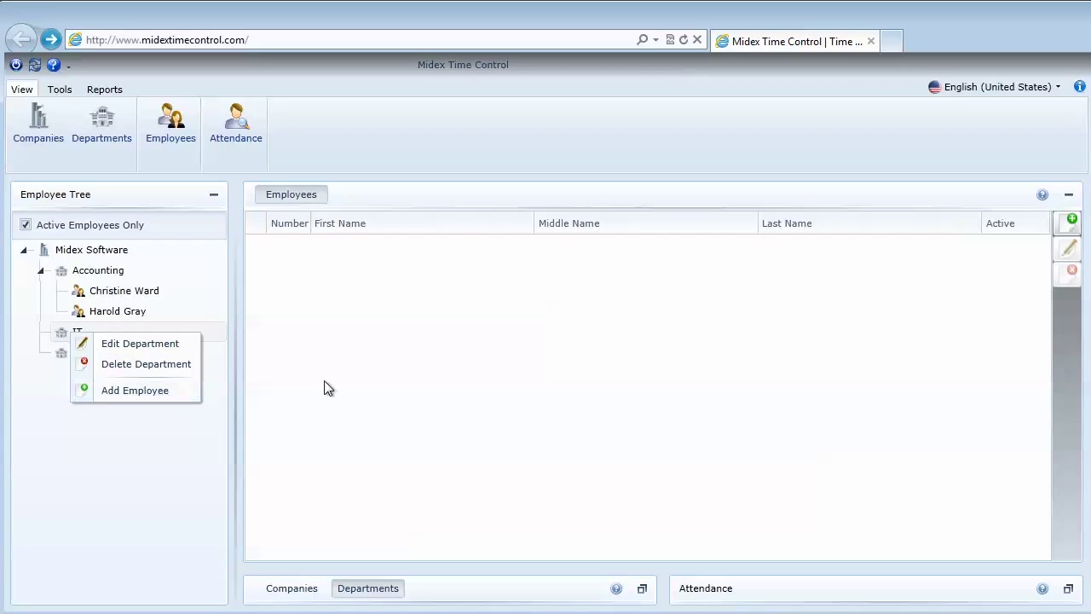
left_click(349, 375)
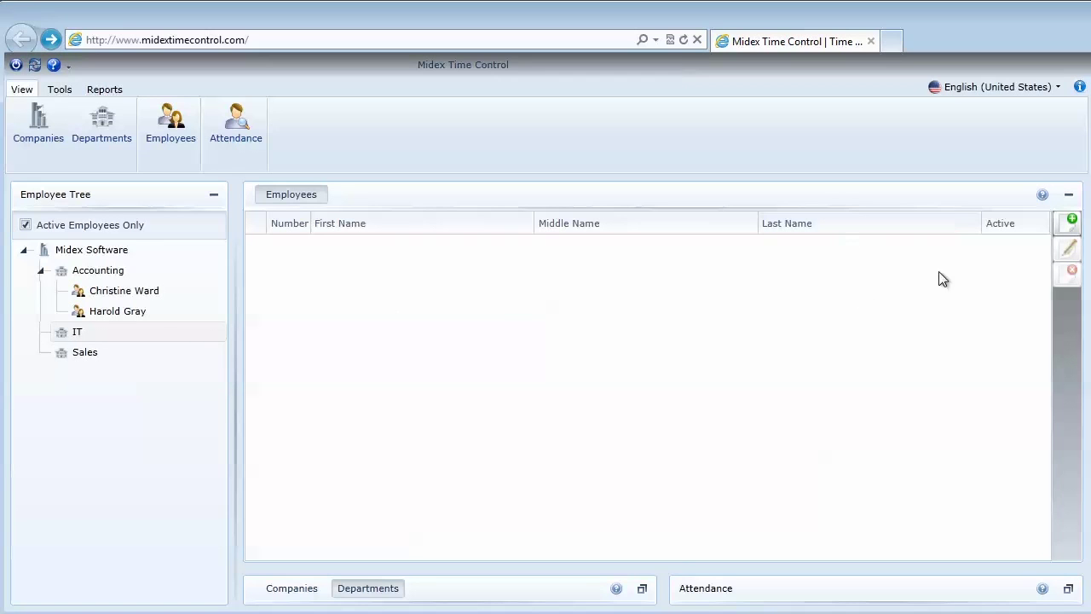
Add a new IT employee with first and last name filled in, and save the record
left_click(1071, 227)
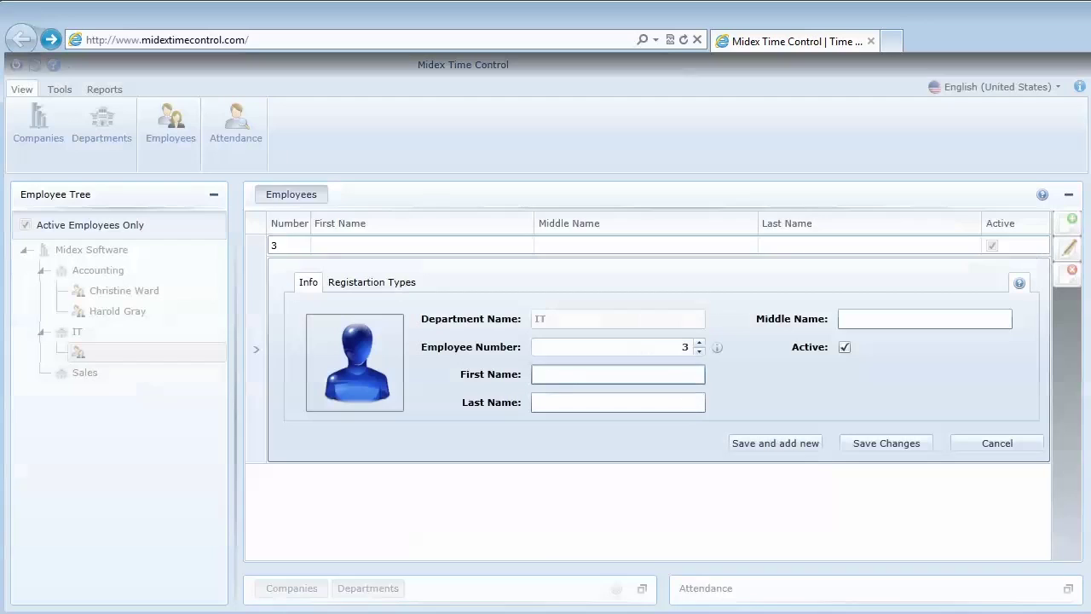
left_click(570, 377)
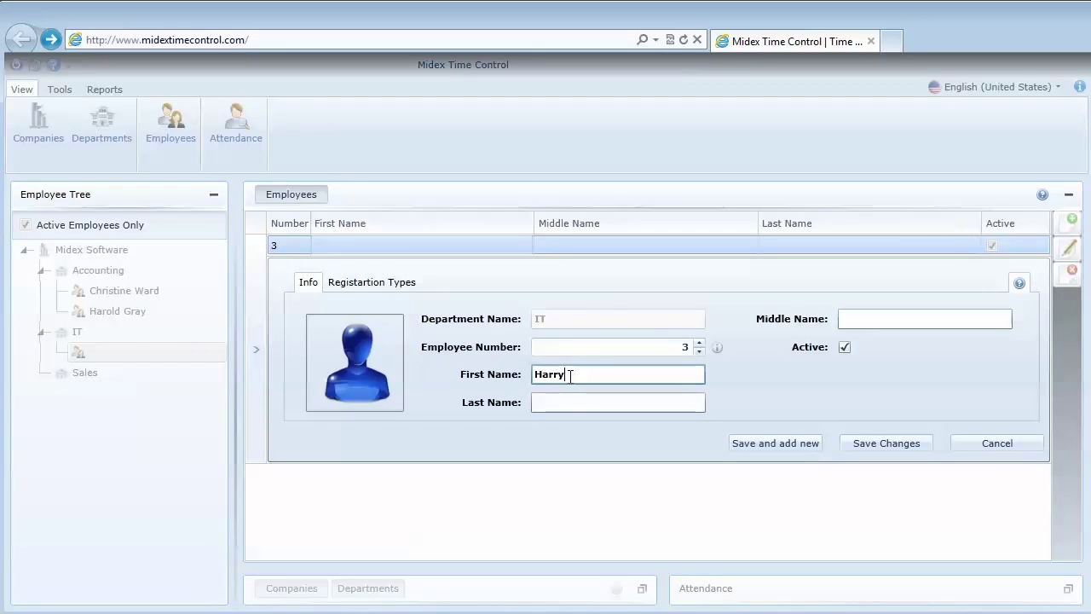
left_click(559, 403)
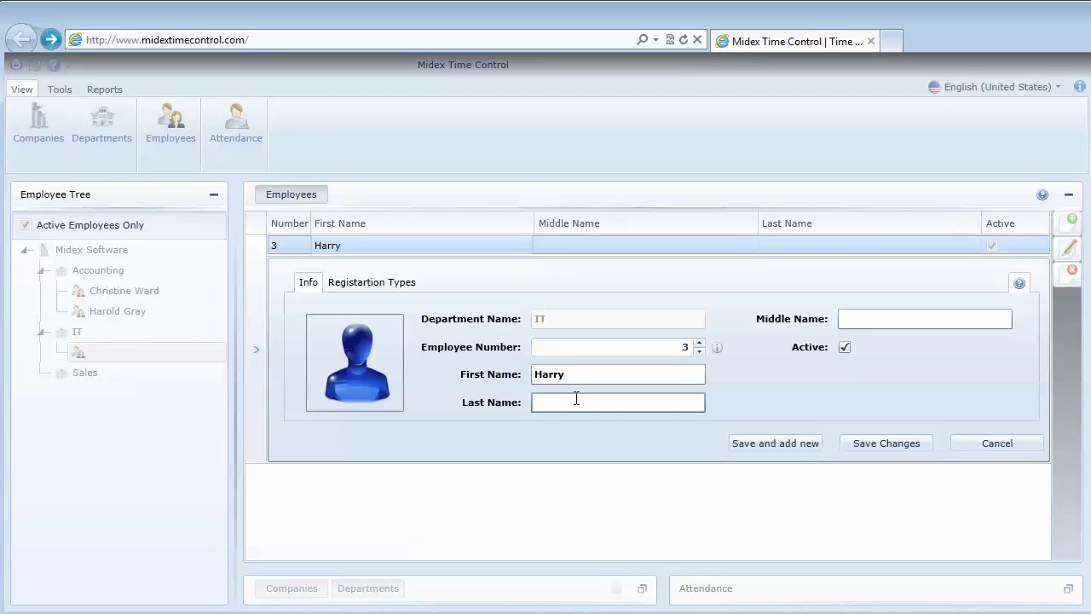
left_click(683, 346)
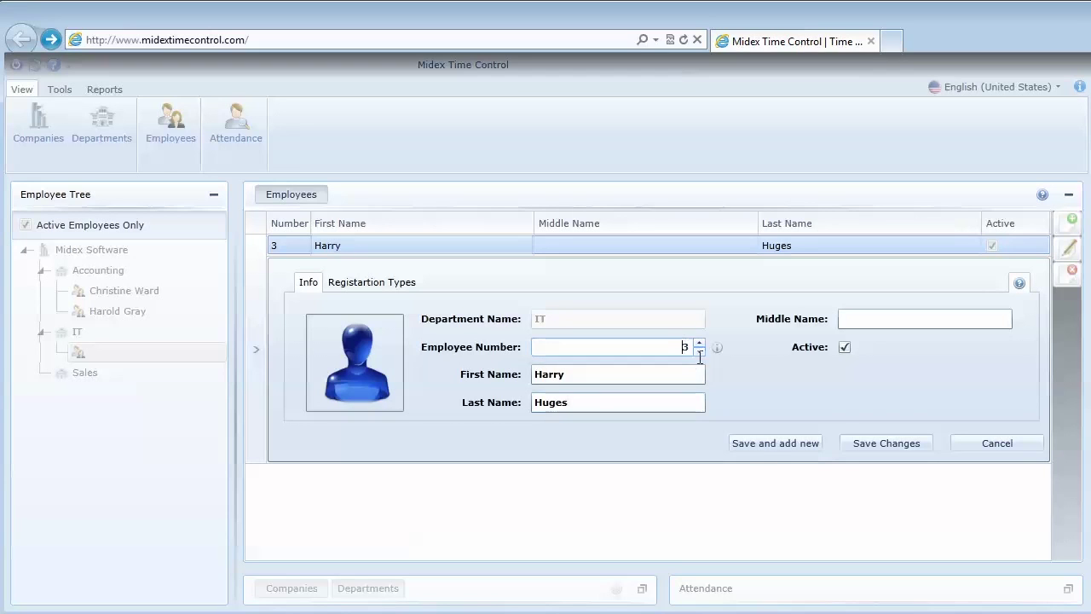
left_click(890, 444)
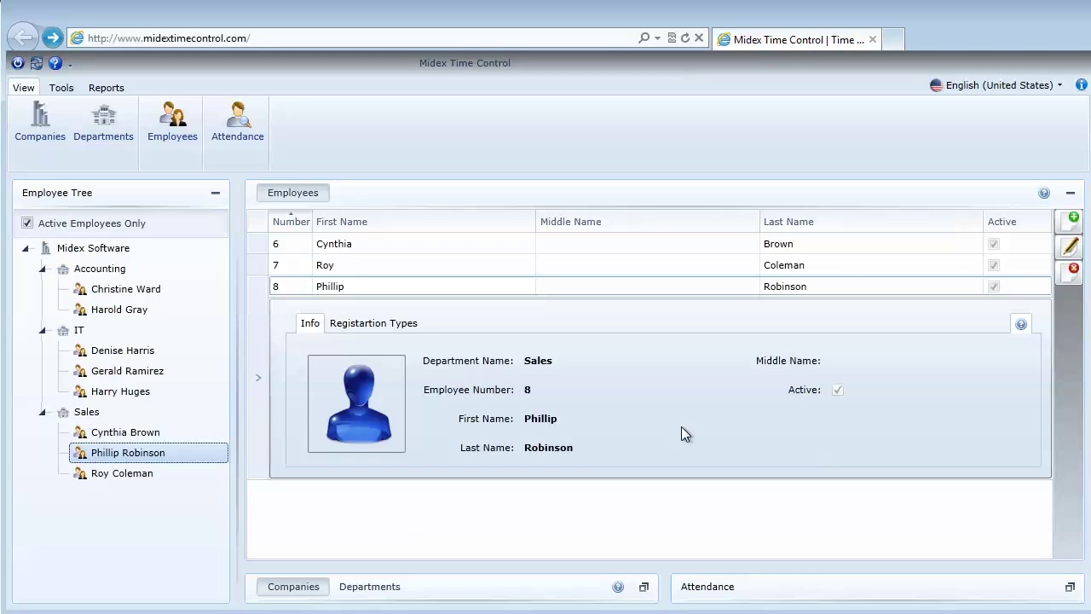
Show the first Accounting employee's attendance maximized, with a Weekly period starting 1/28/2013
left_click(1069, 587)
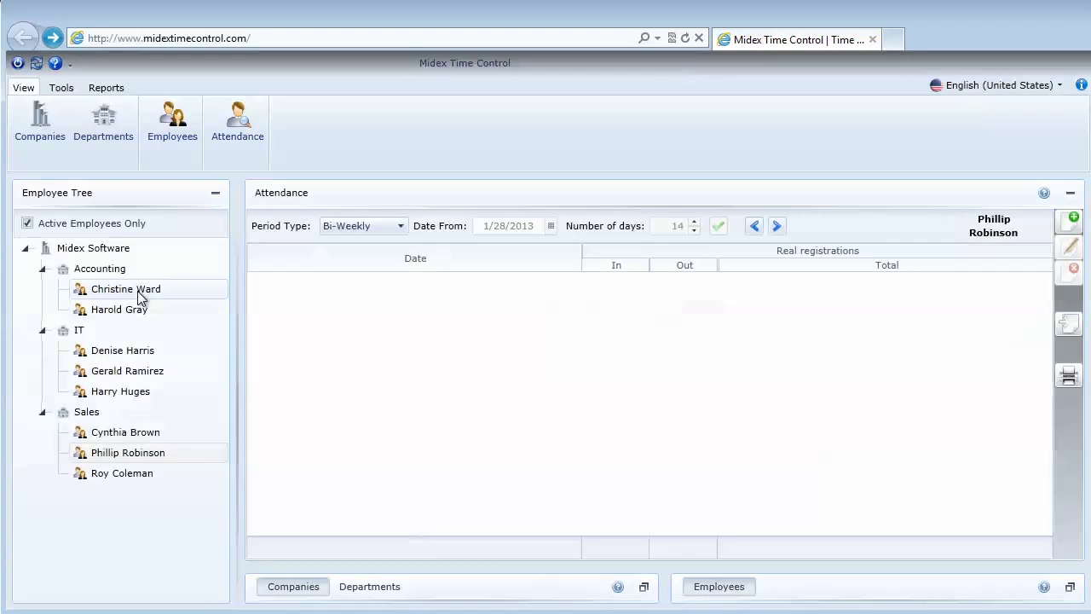
left_click(137, 290)
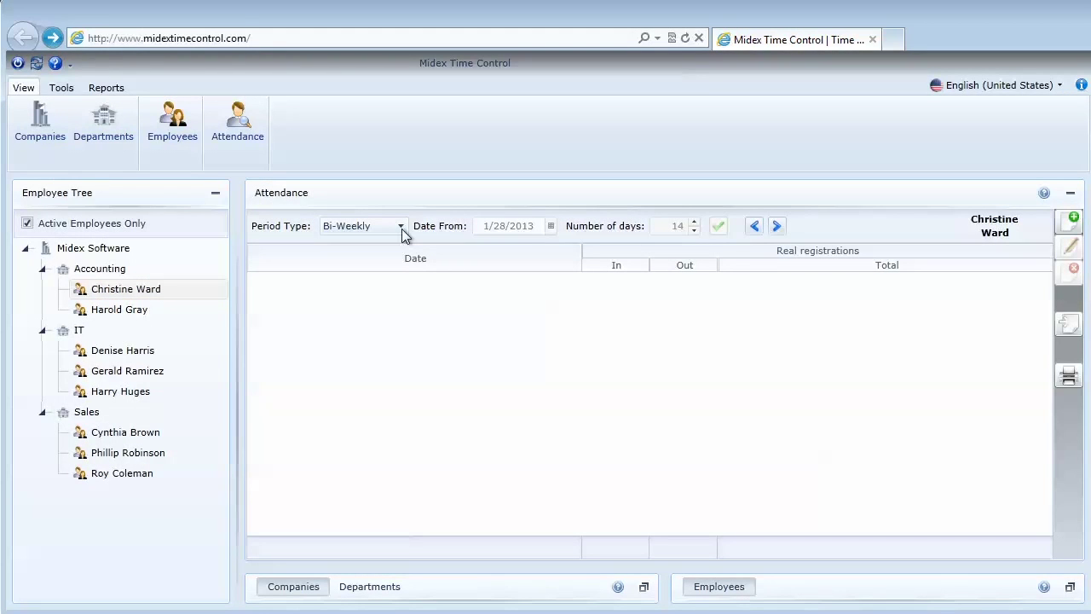
left_click(401, 227)
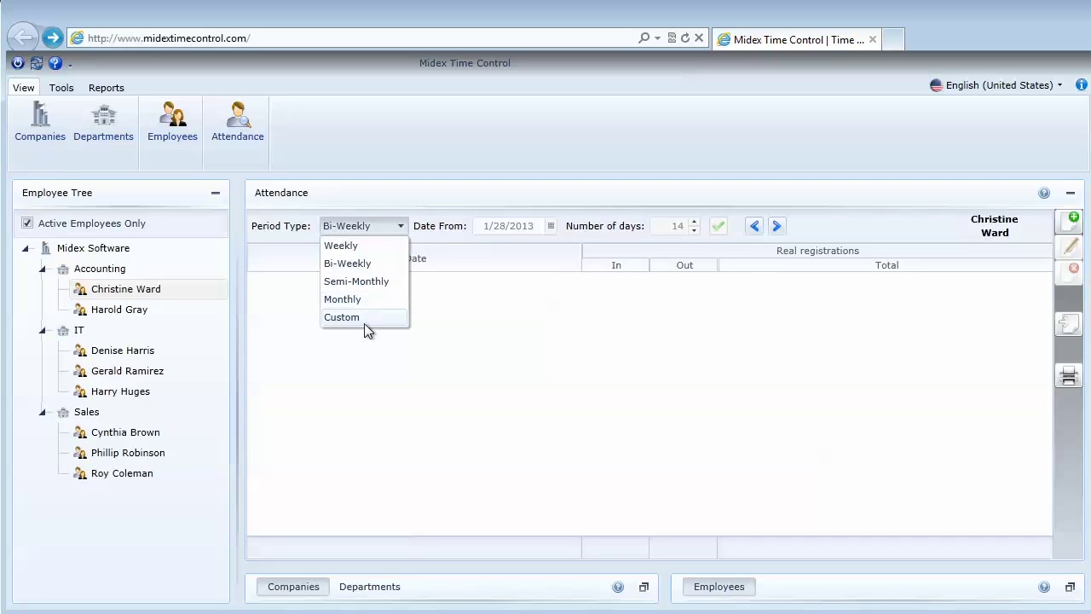
left_click(341, 246)
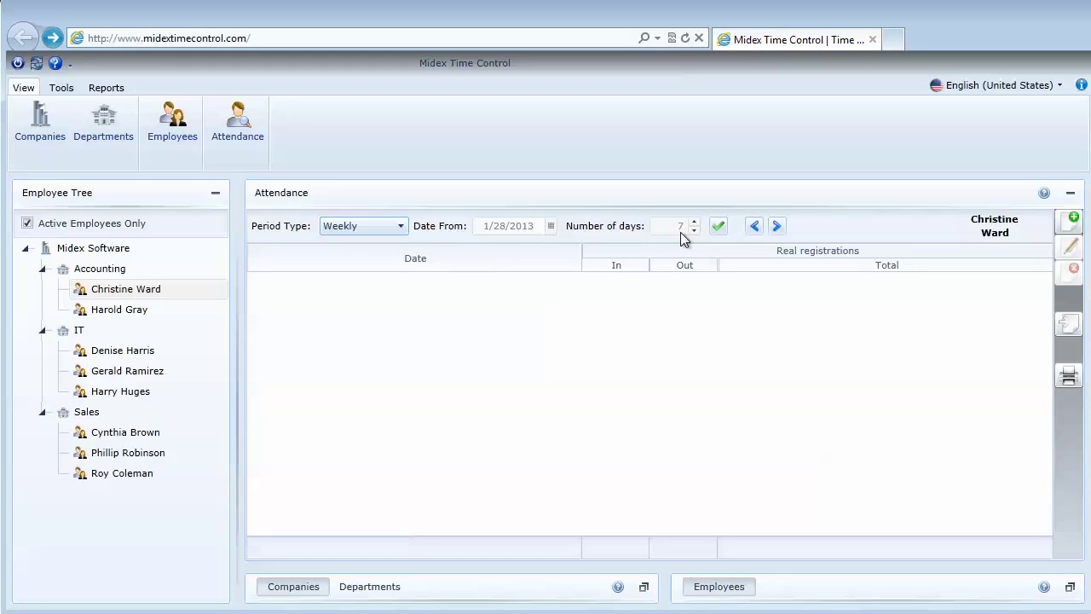
left_click(776, 228)
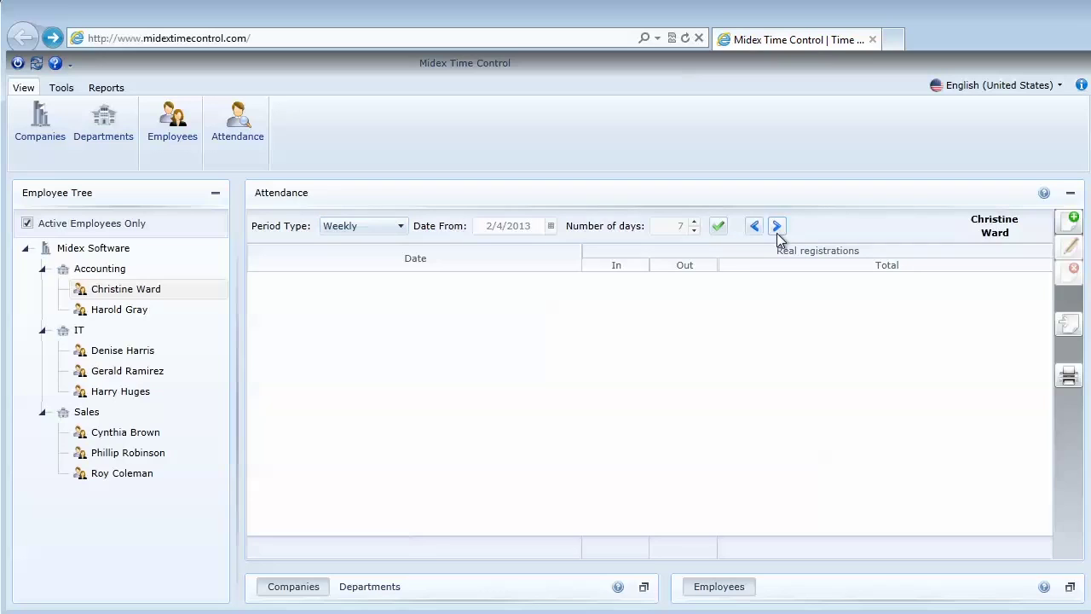
left_click(755, 228)
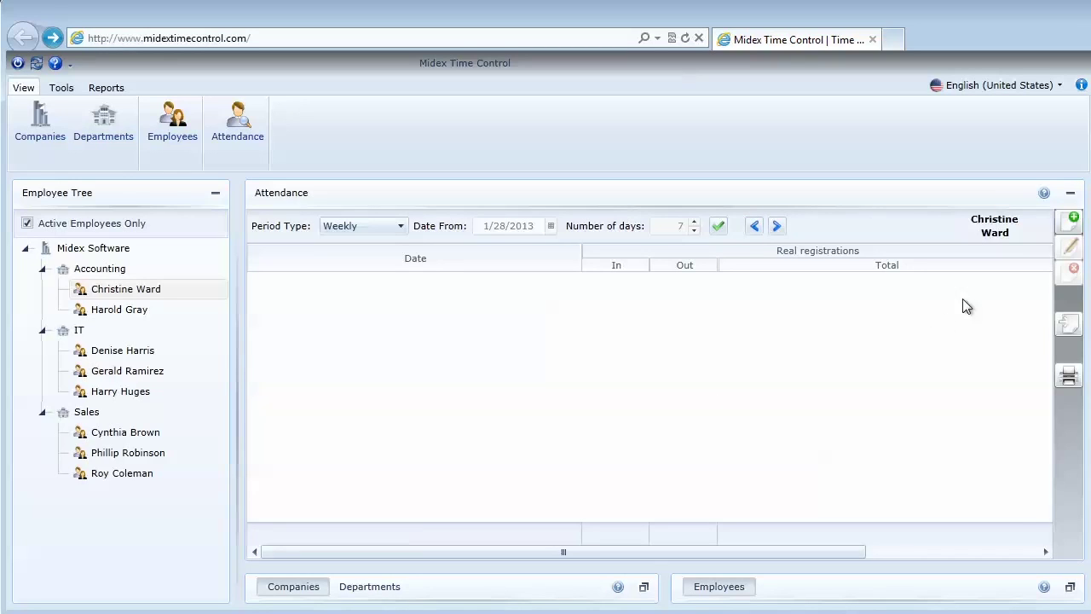
Add a 9:00 AM registration on 1/28/2013 with the comment 'New Registiration'
left_click(1072, 220)
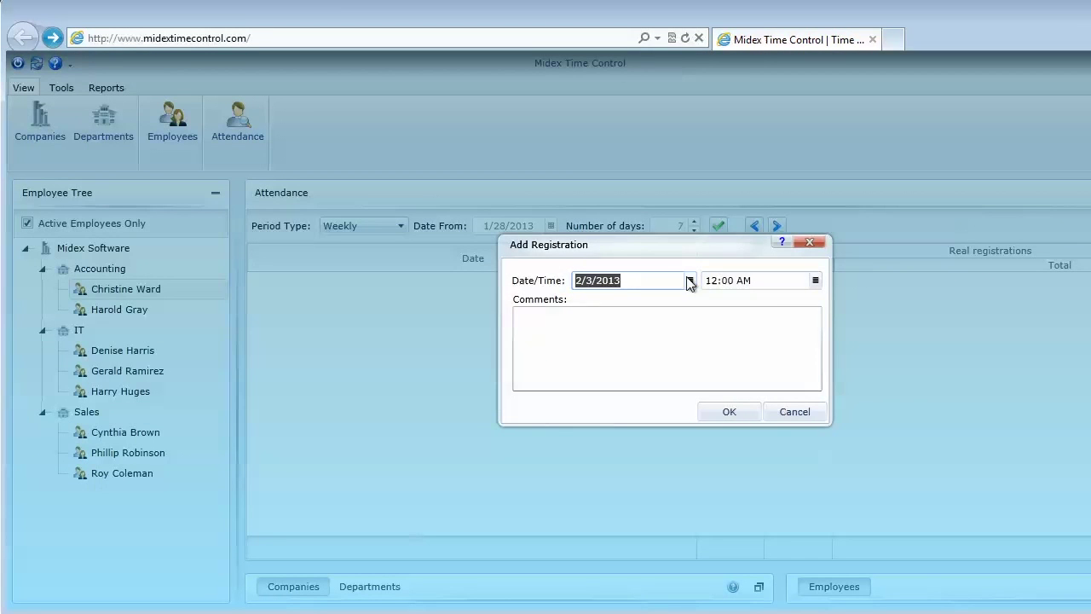
left_click(689, 281)
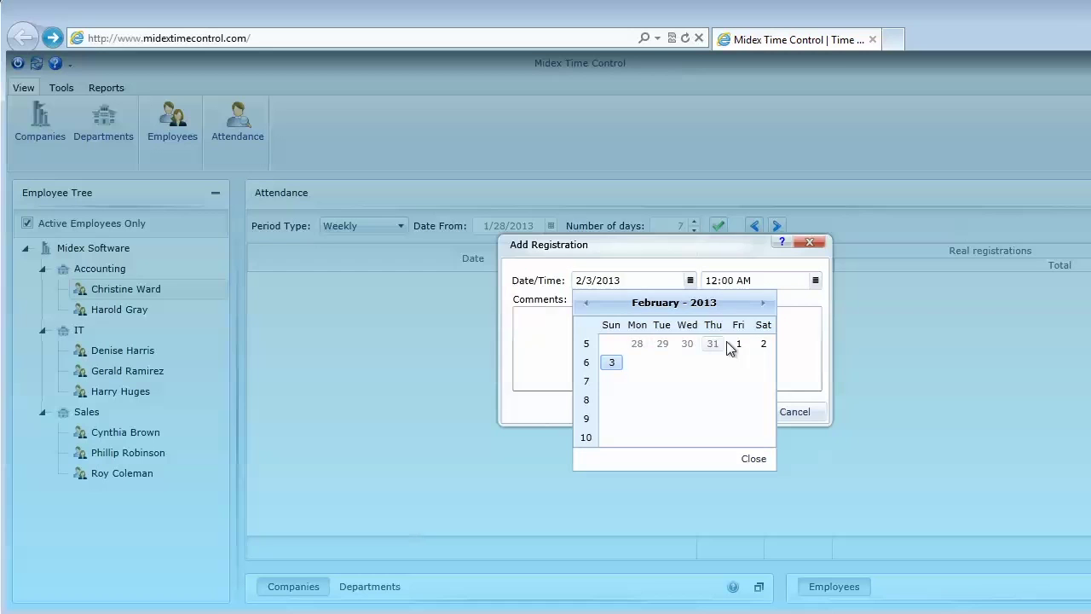
left_click(637, 345)
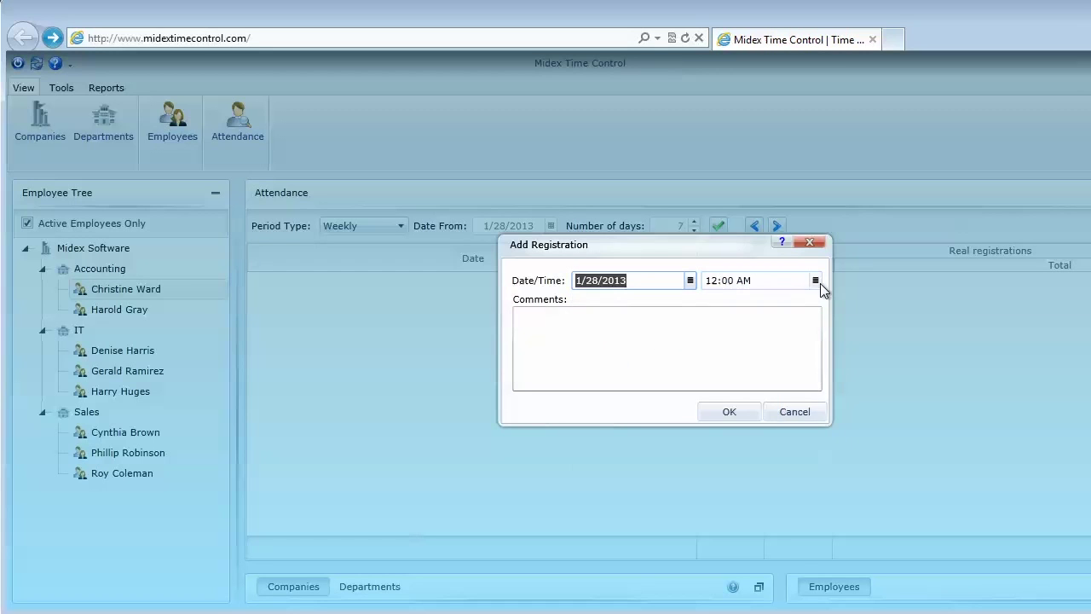
left_click(815, 281)
left_click(783, 363)
left_click(673, 356)
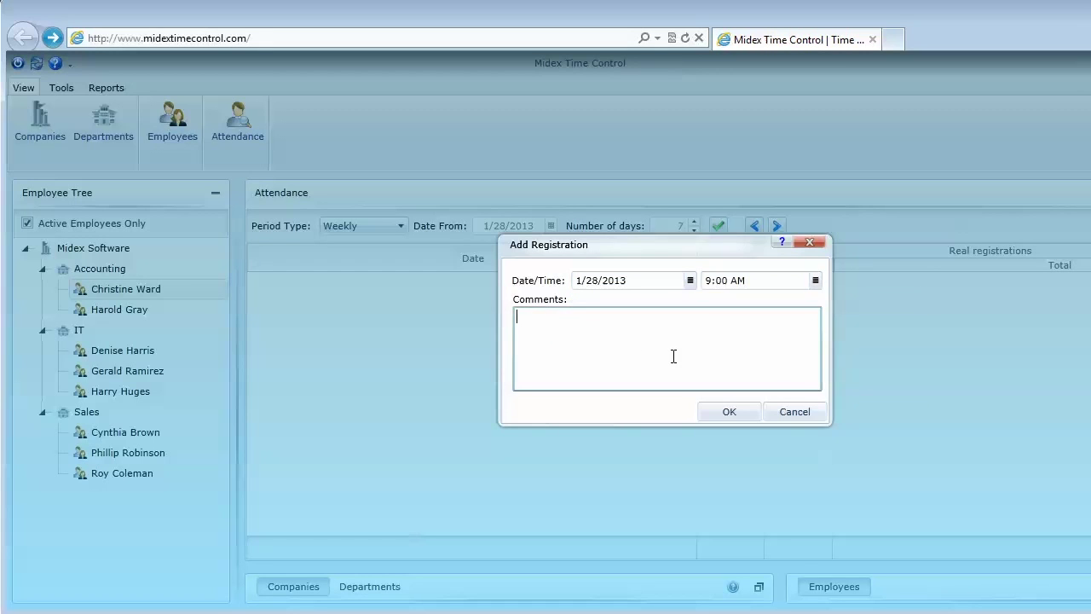
type("New Registiration")
left_click(729, 412)
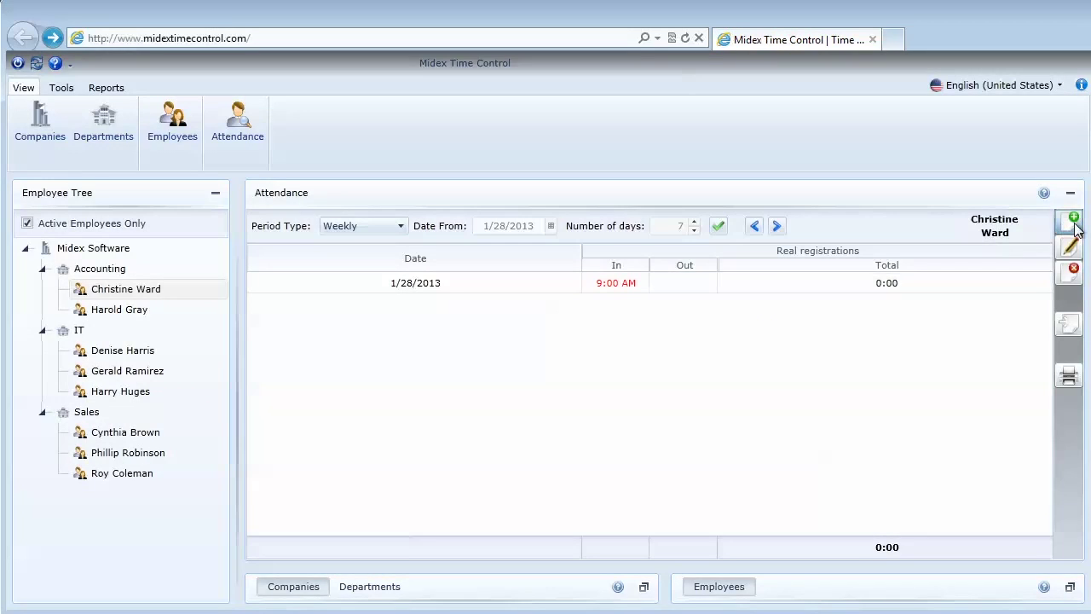
Add a 5:00 PM clock-out registration for the same day
left_click(1074, 220)
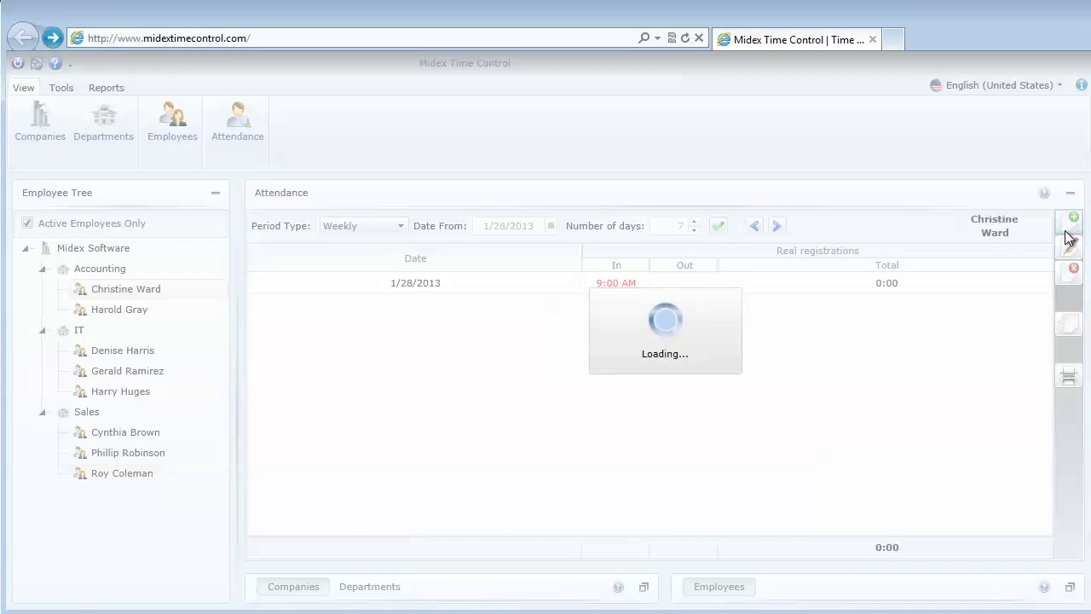
left_click(814, 281)
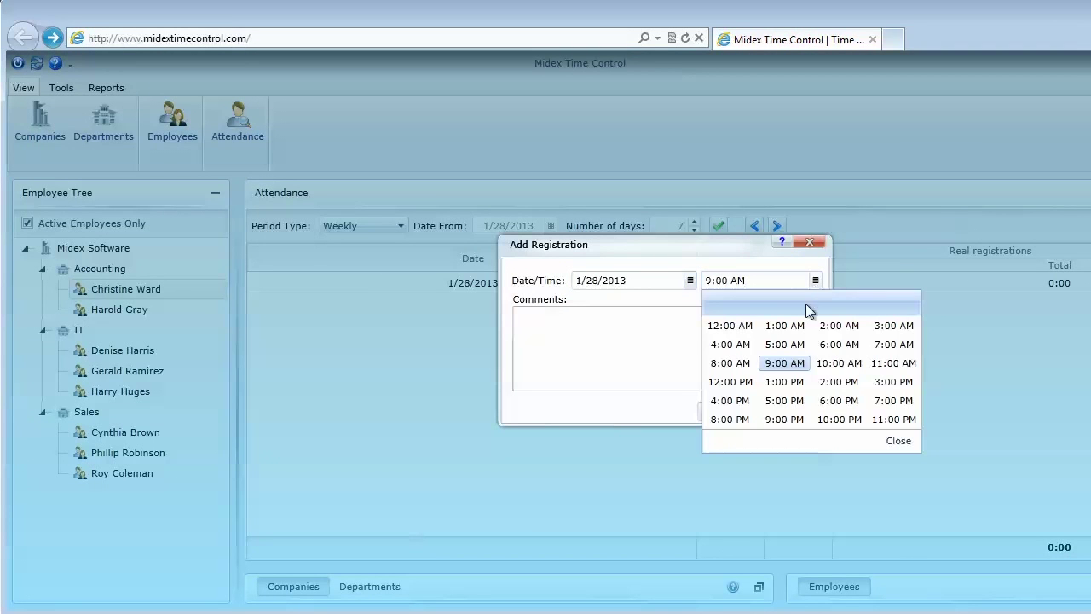
left_click(775, 400)
left_click(739, 410)
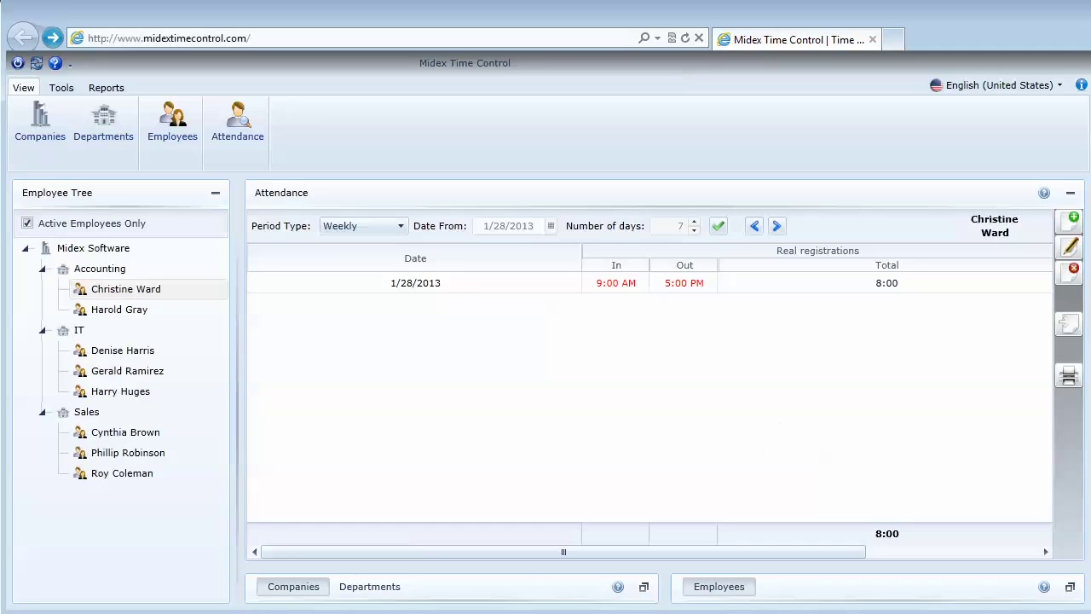
Add 12:00 PM and 1:00 PM registrations on 1/28/2013
left_click(1073, 219)
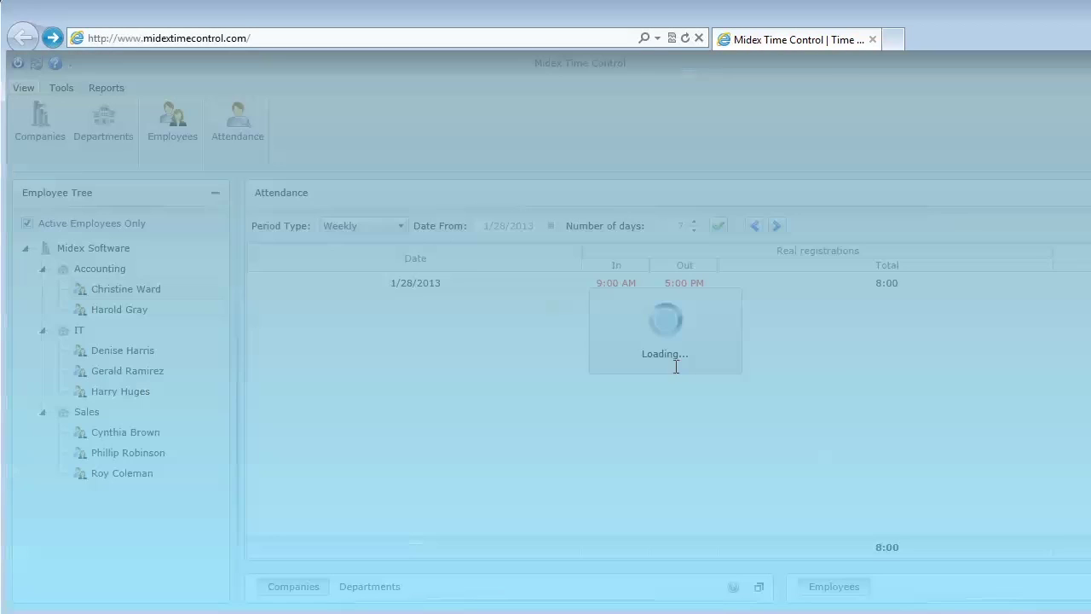
left_click(816, 280)
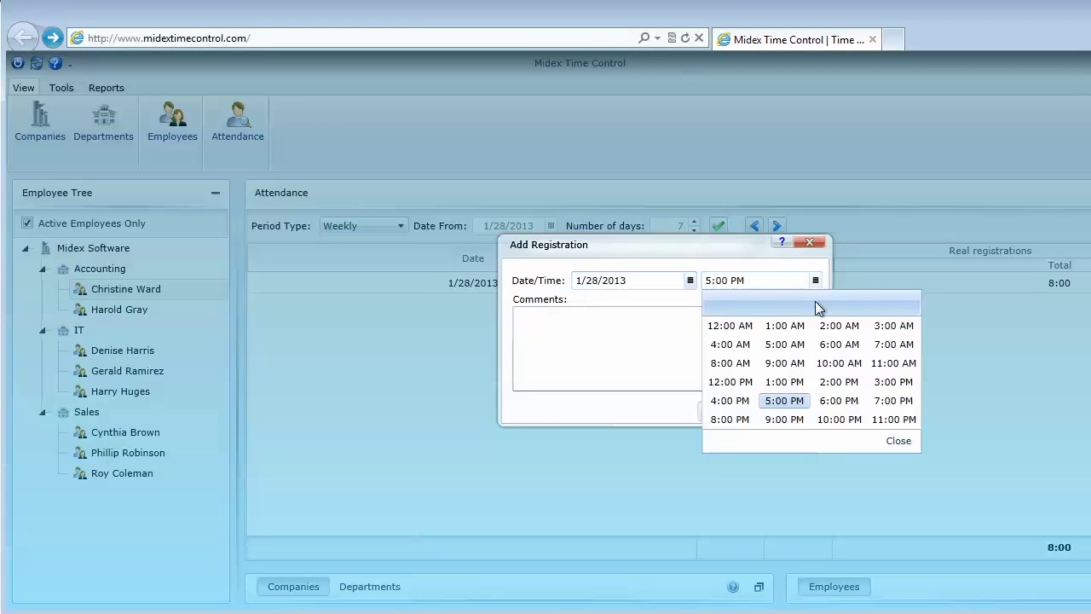
left_click(731, 382)
left_click(727, 413)
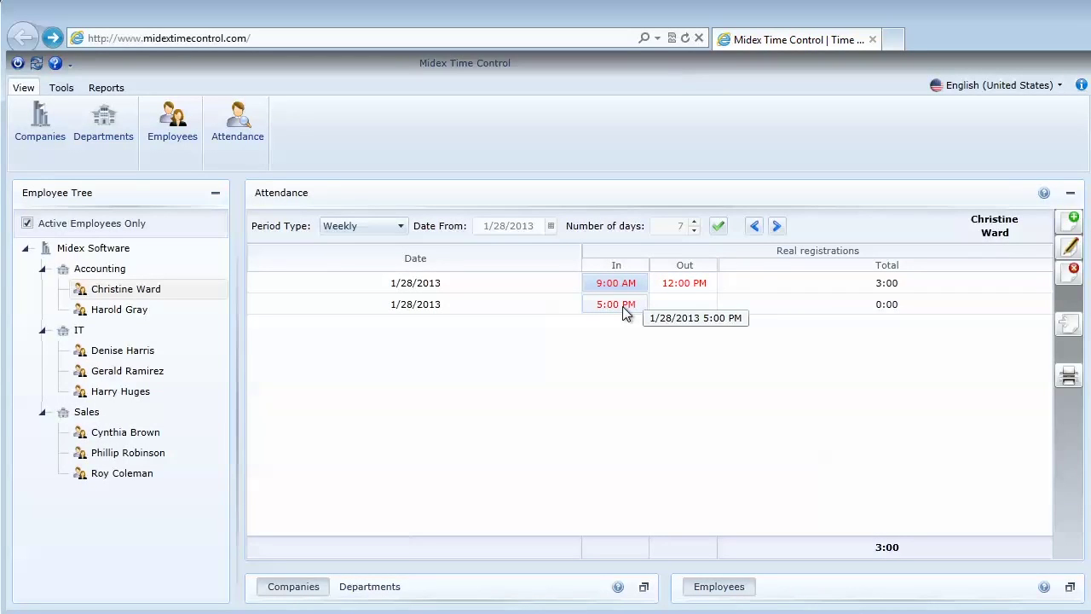
left_click(1073, 219)
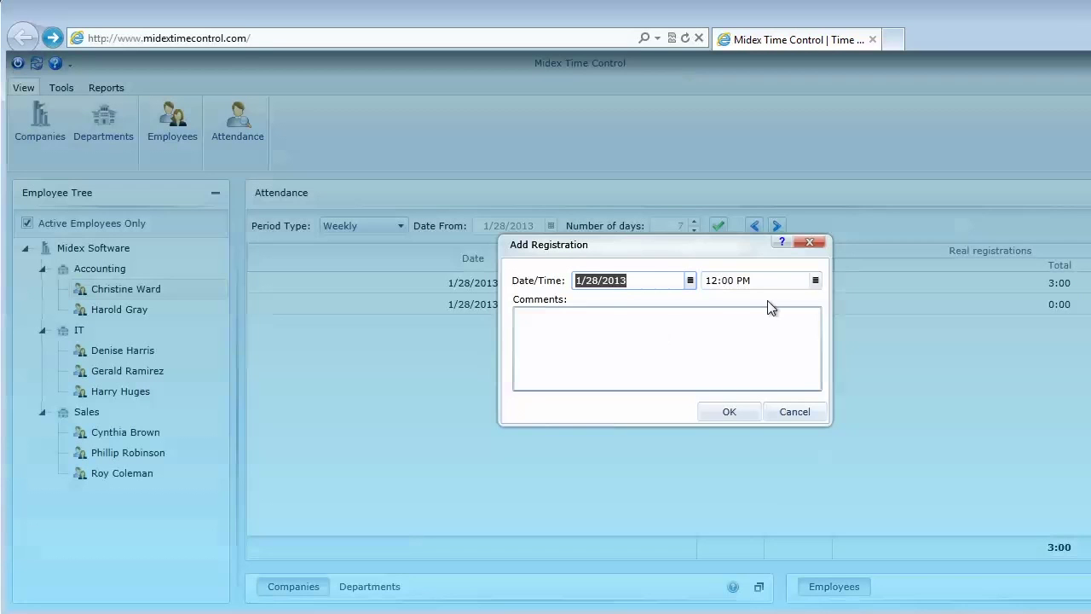
left_click(814, 282)
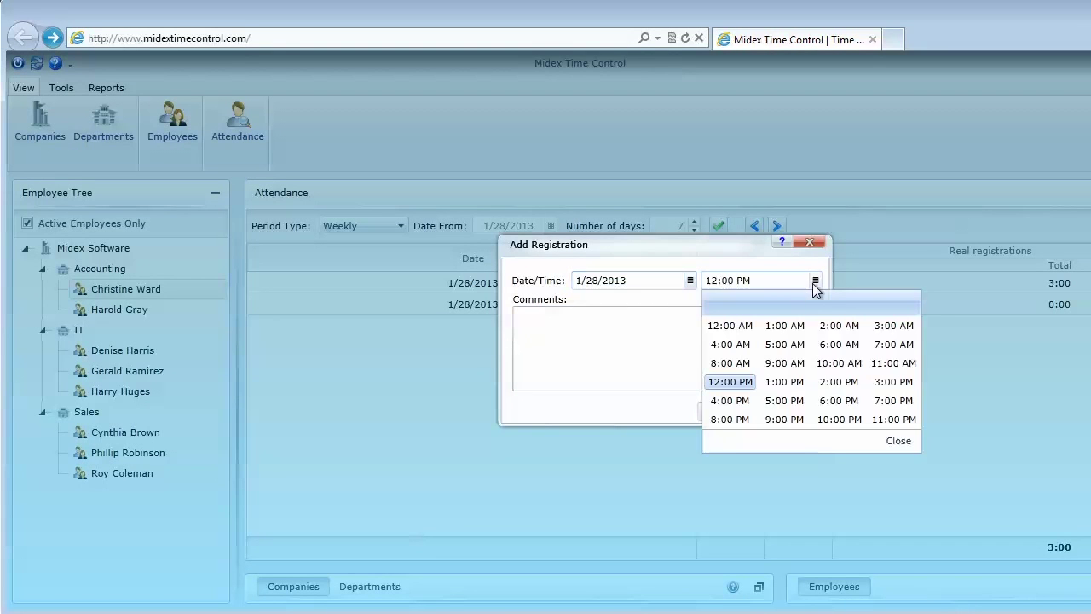
left_click(796, 384)
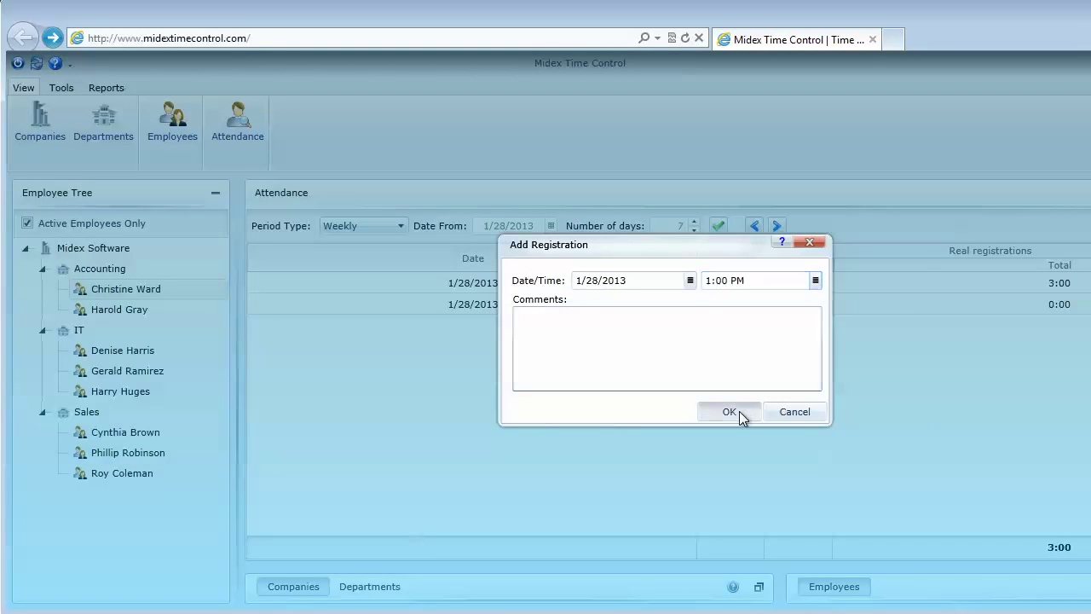
left_click(738, 410)
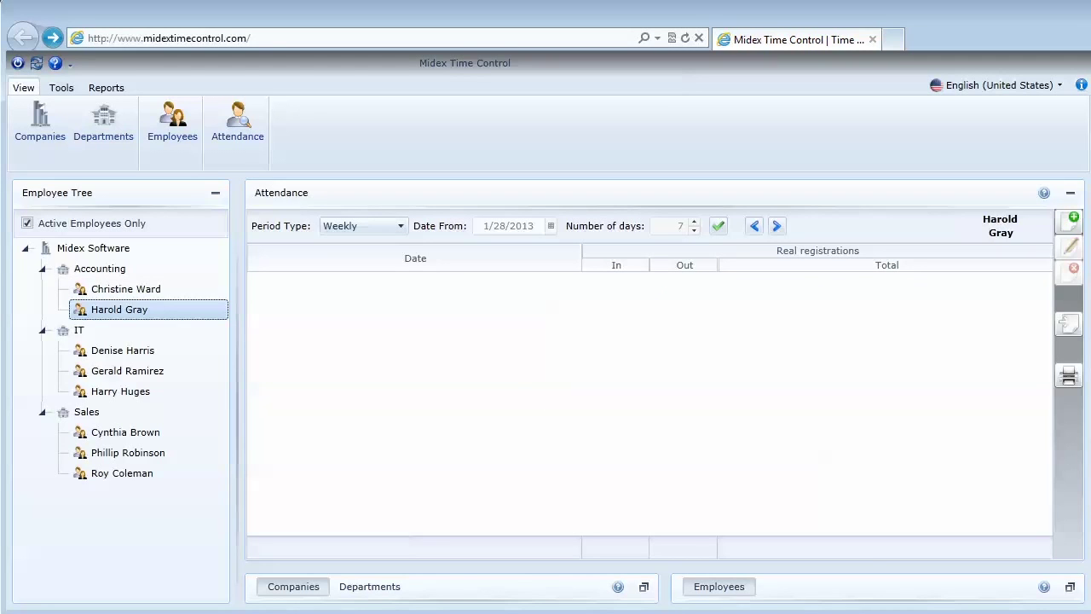
Add a 9:00 AM registration on 1/28/2013 for the second Accounting employee
left_click(1074, 222)
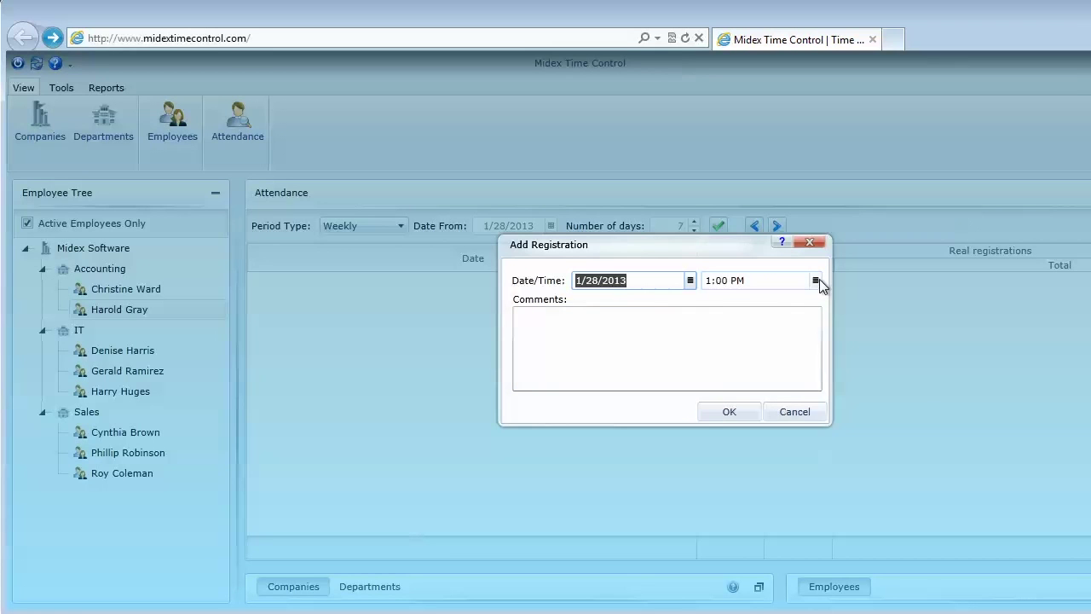
left_click(815, 280)
left_click(786, 366)
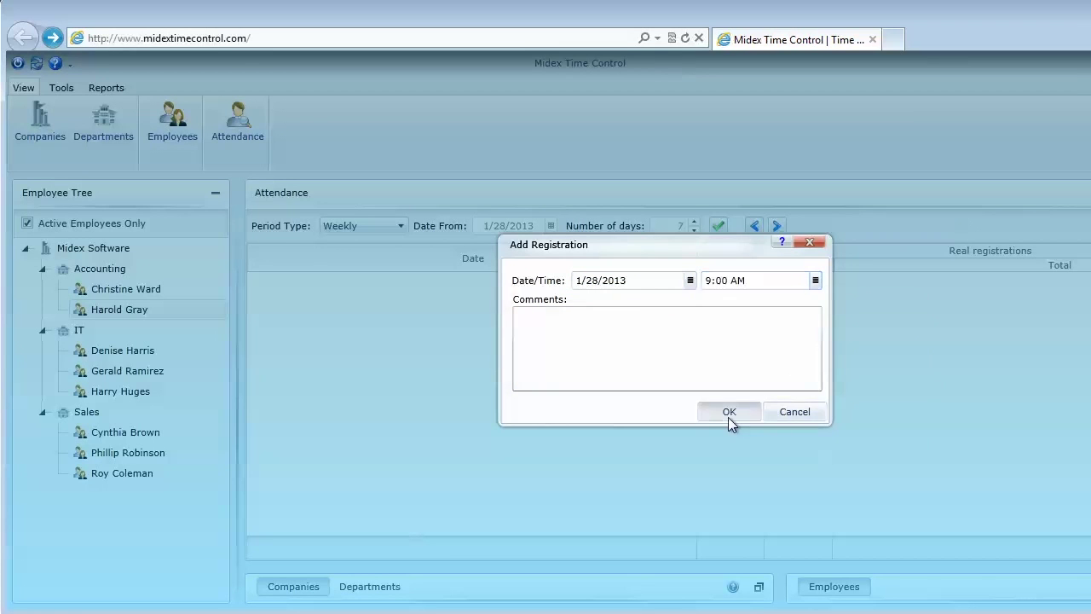
left_click(729, 414)
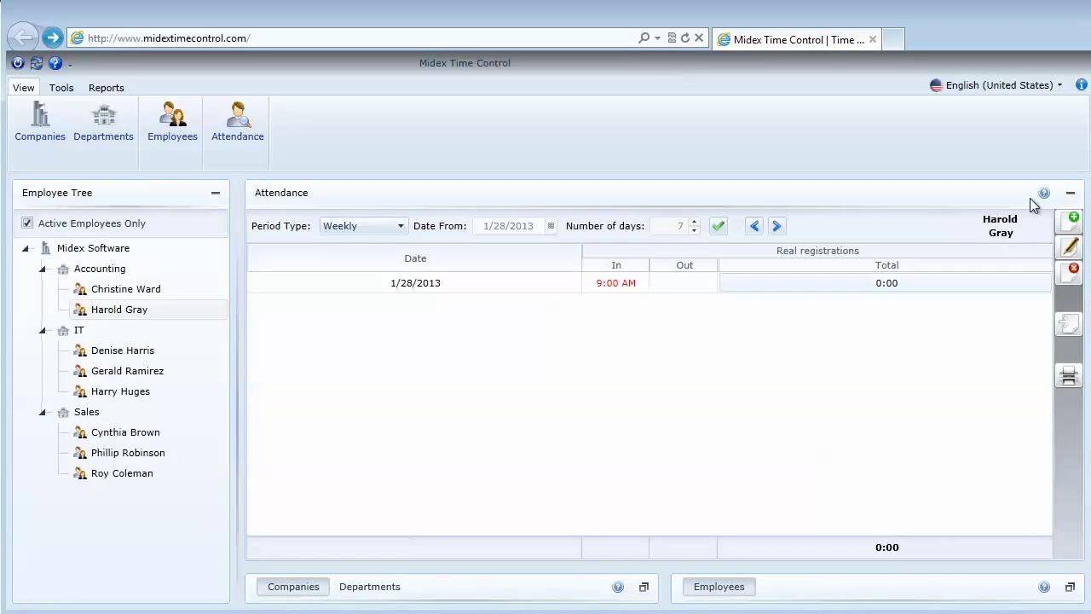
Add another 9:00 AM registration dated 1/29/2013
left_click(1070, 220)
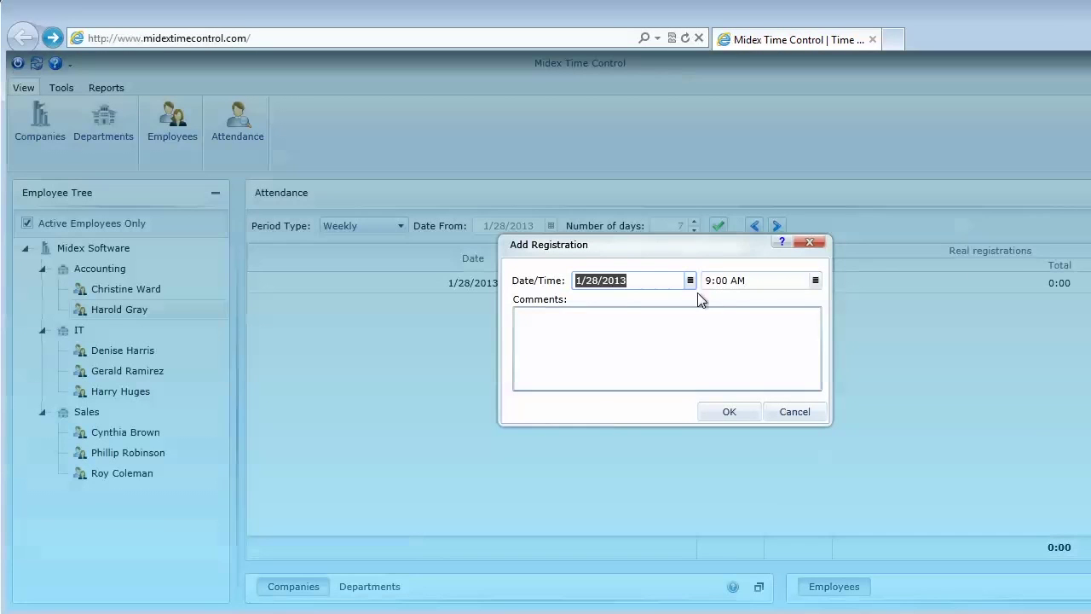
left_click(690, 281)
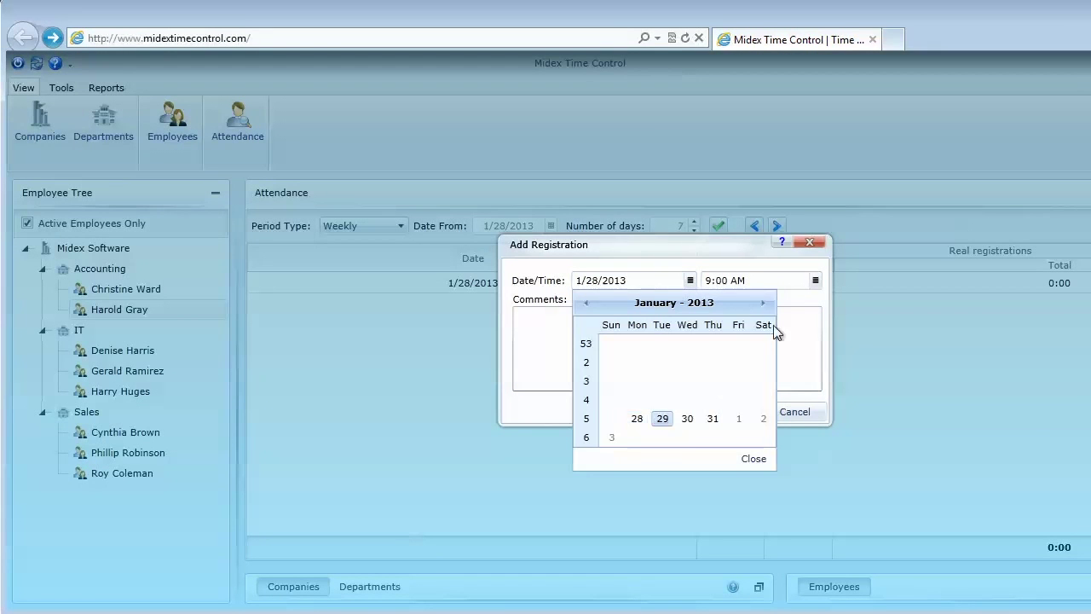
left_click(731, 414)
left_click(728, 414)
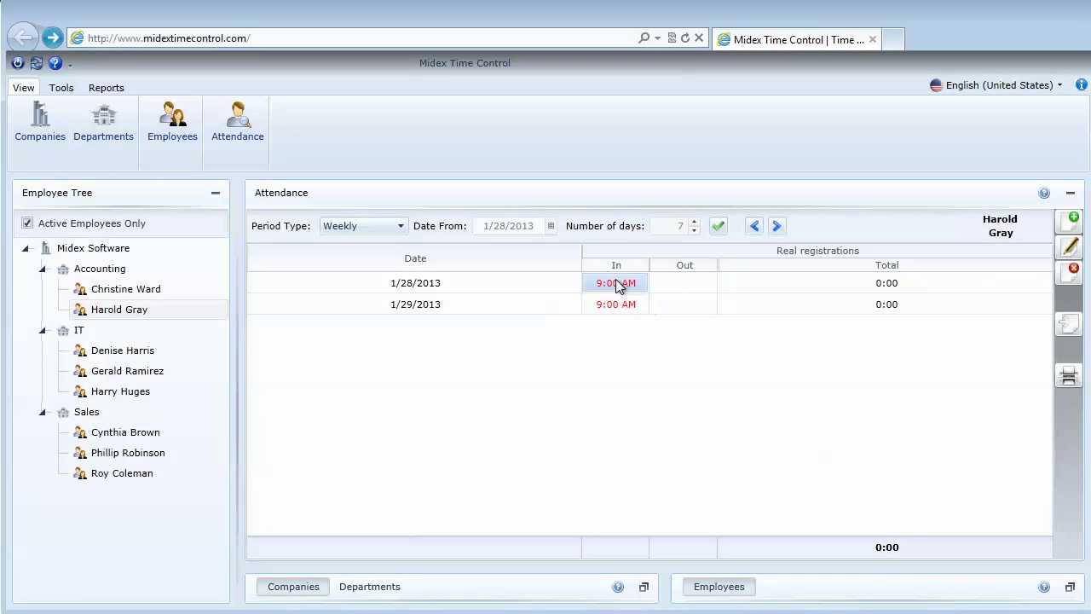
left_click(630, 284)
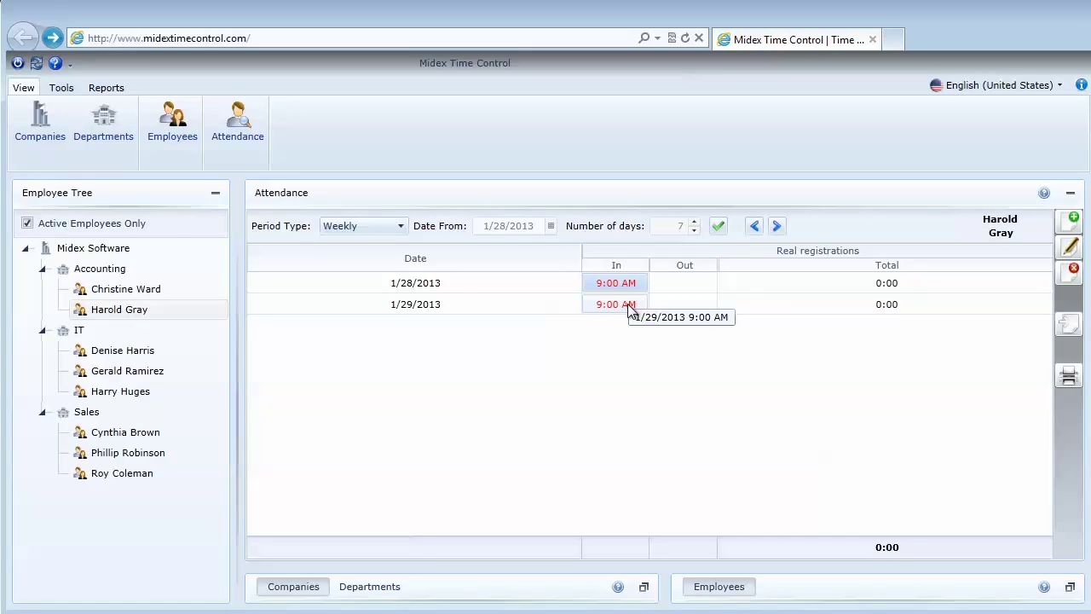
Edit the 1/29 9:00 AM entry so it becomes 1/28/2013 at 11:00 PM
left_click(625, 307)
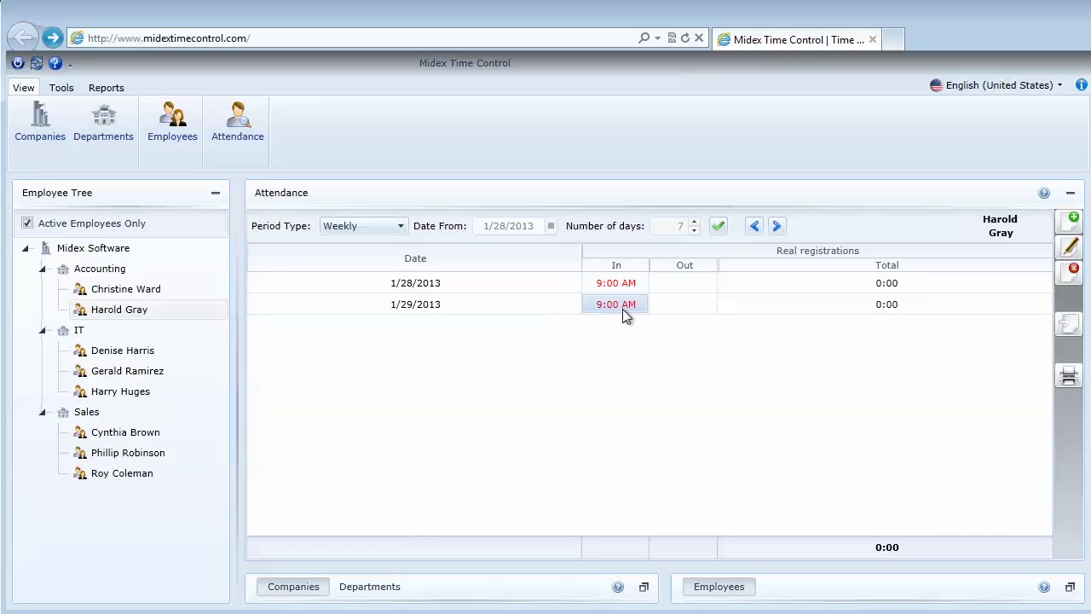
left_click(1073, 247)
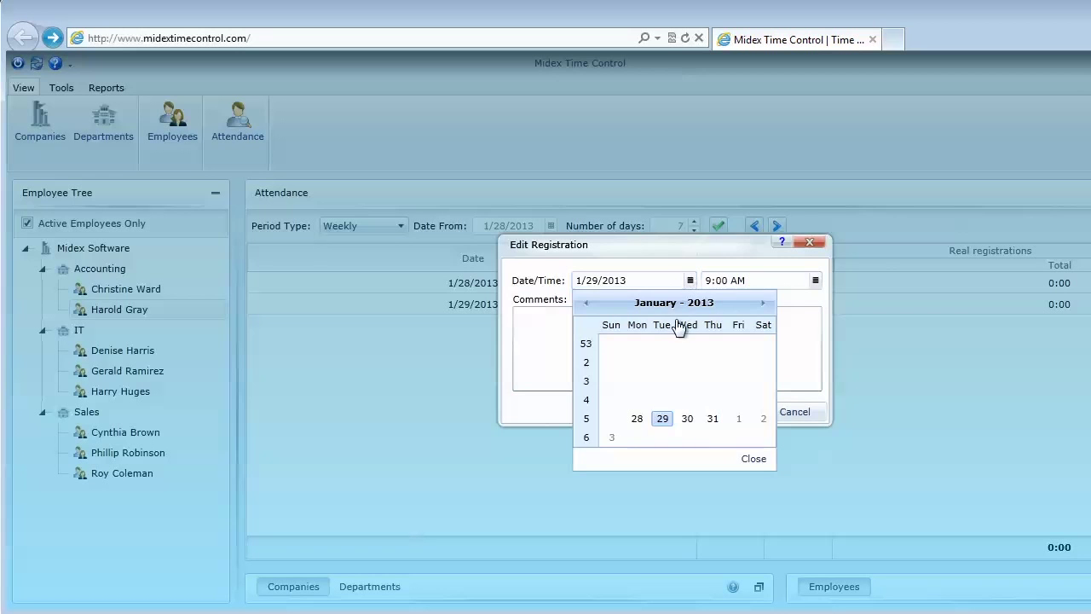
left_click(638, 417)
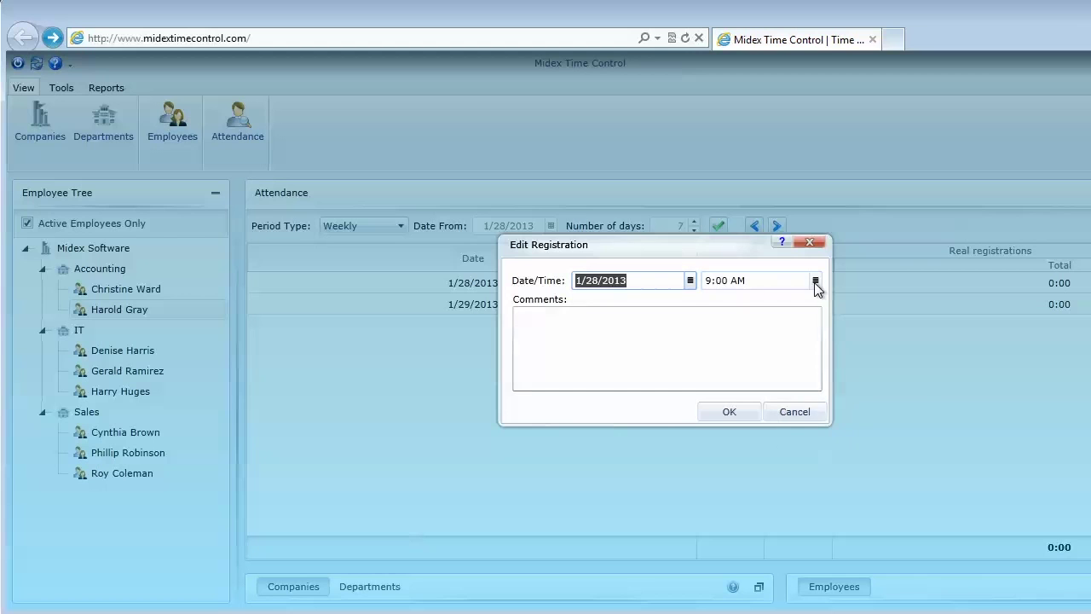
left_click(815, 279)
left_click(899, 418)
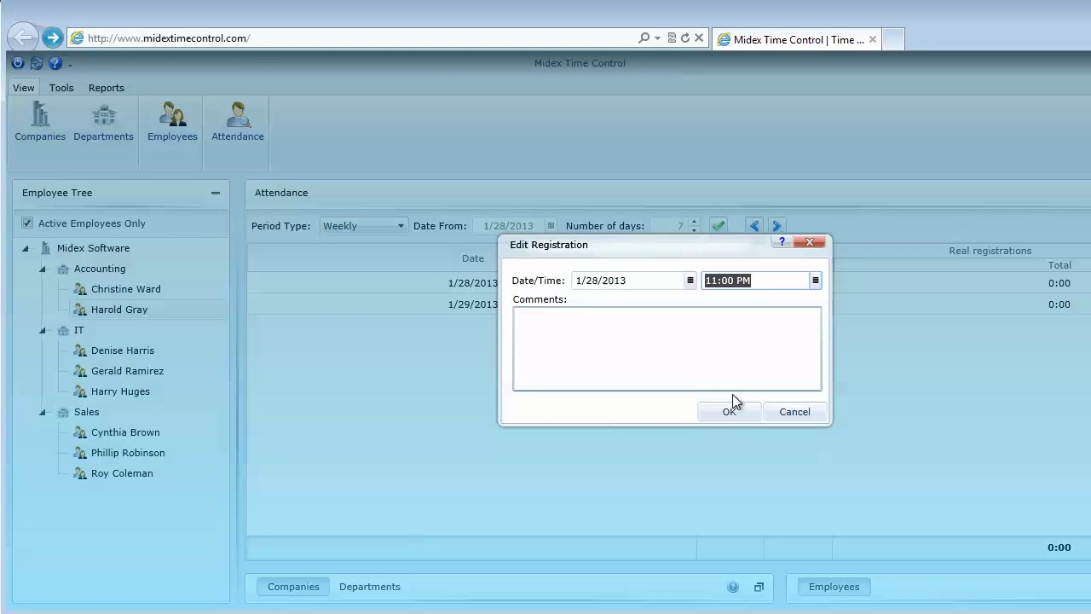
left_click(731, 411)
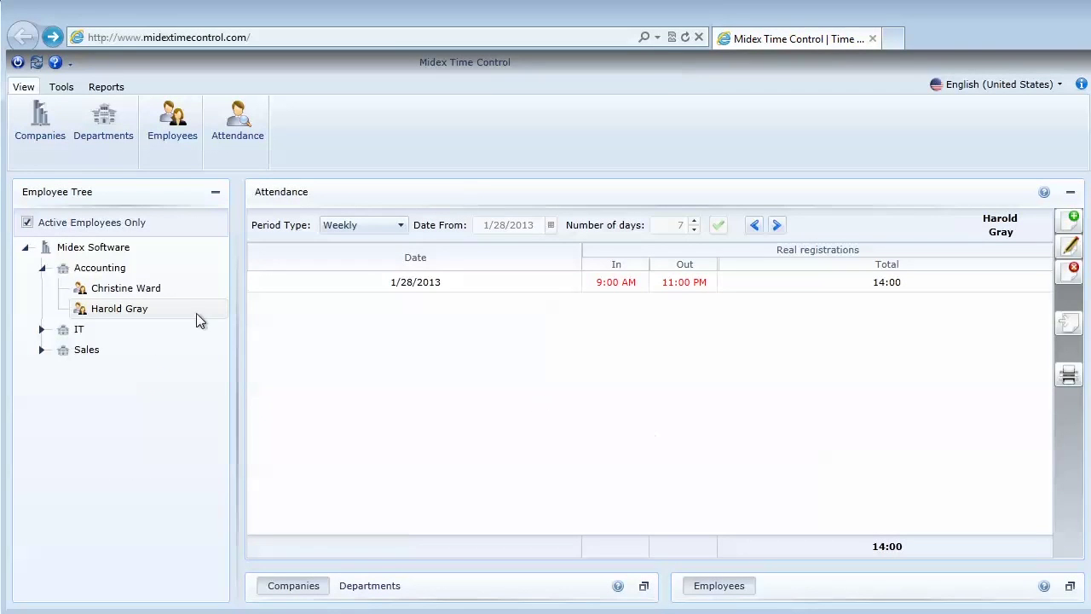
Check the second Accounting employee's web registration password in Edit Employee, then close it
right_click(130, 315)
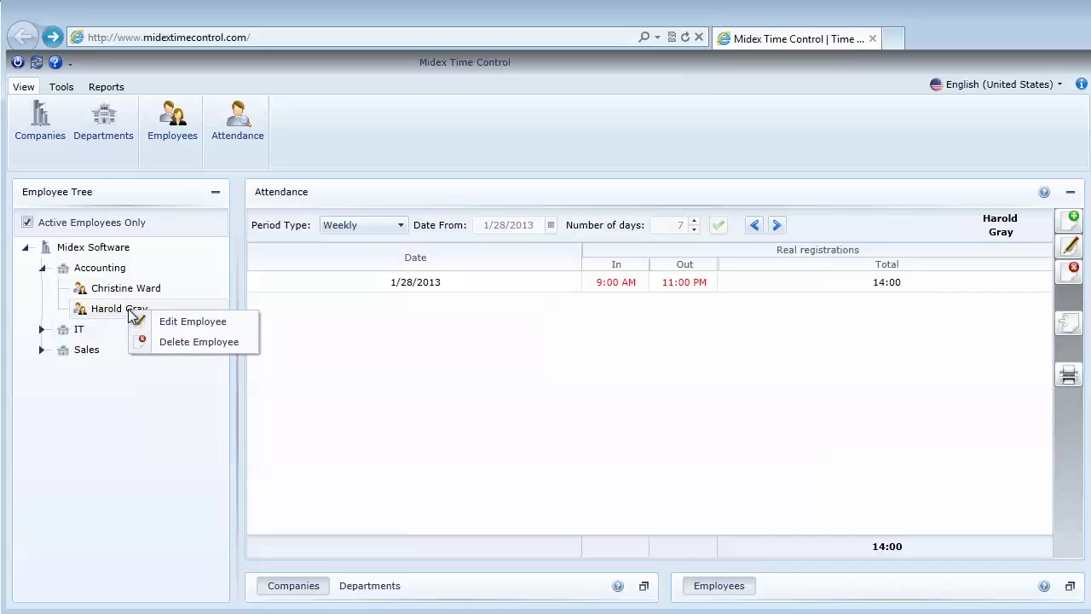
left_click(180, 329)
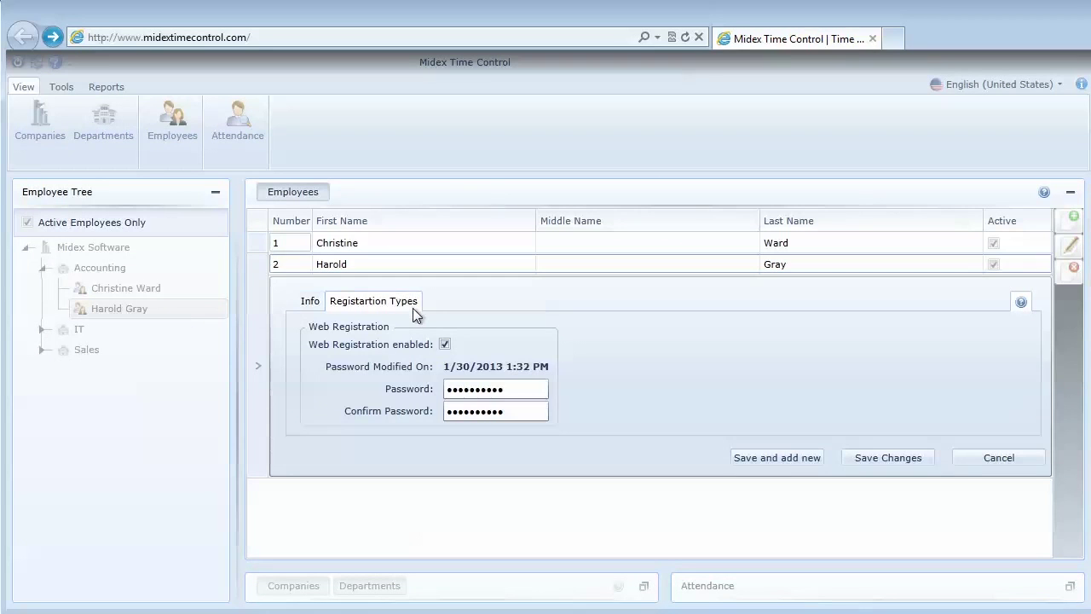
left_click(518, 384)
left_click(1038, 458)
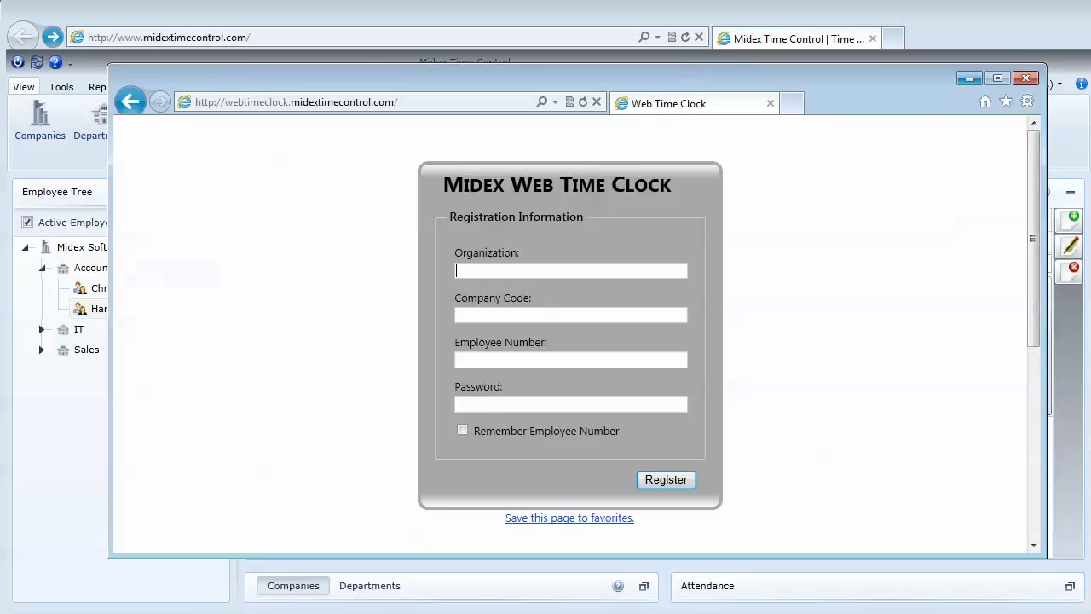
Register employee 2 of organization 'Express Demo' on the Web Time Clock with their password
left_click(273, 102)
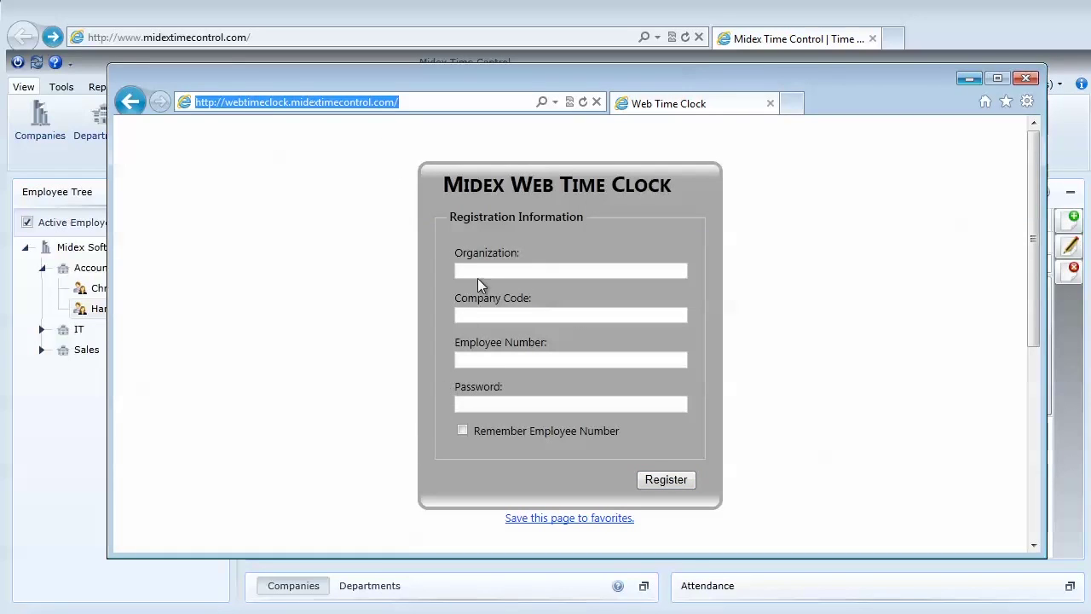
left_click(516, 268)
type("Express Demo")
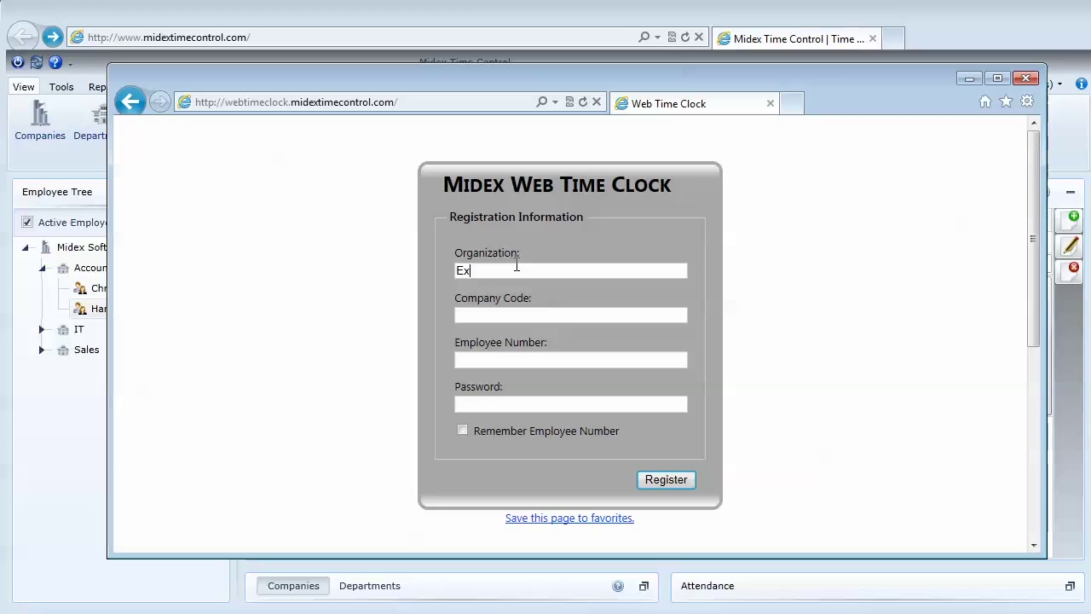
key("Tab")
key("Tab")
type("2password")
left_click(687, 480)
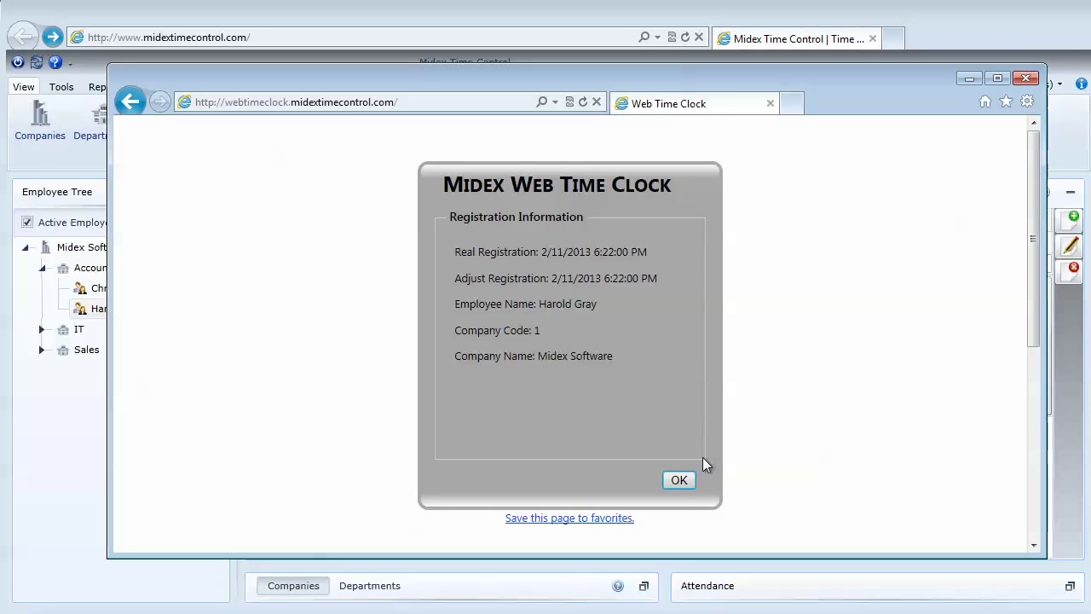
left_click(678, 479)
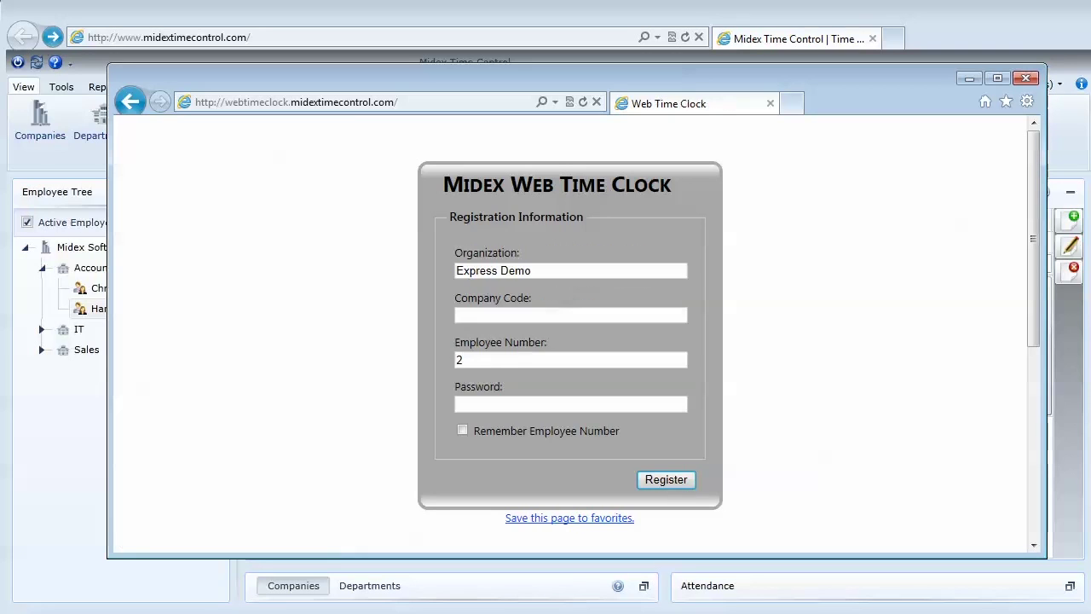
Show the maximized attendance week of 2/11/2013 and select the new 6:22 PM entry
left_click(974, 80)
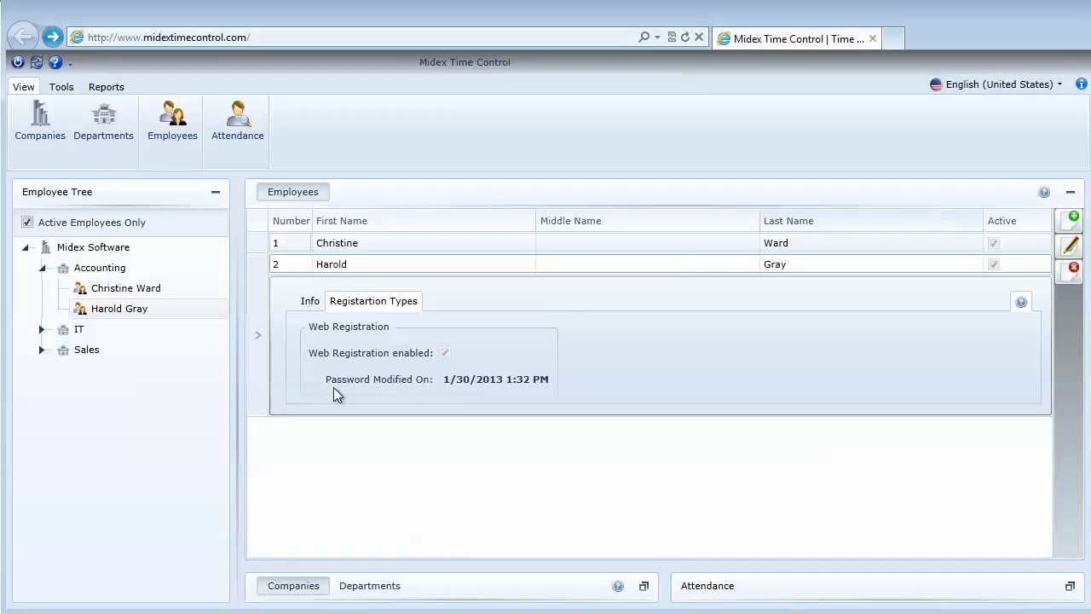
left_click(1070, 585)
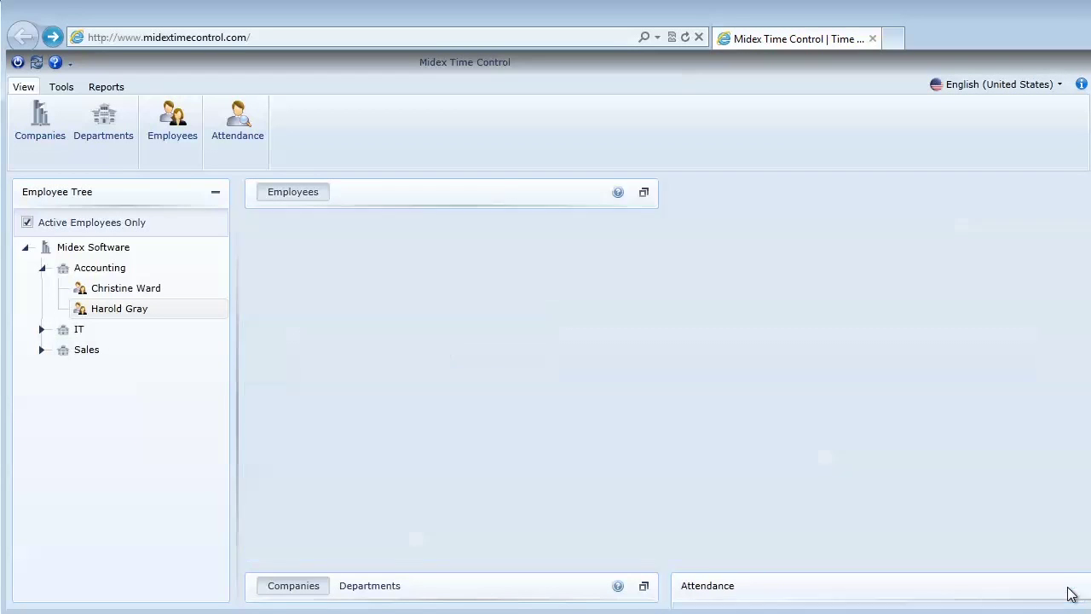
left_click(776, 225)
left_click(622, 285)
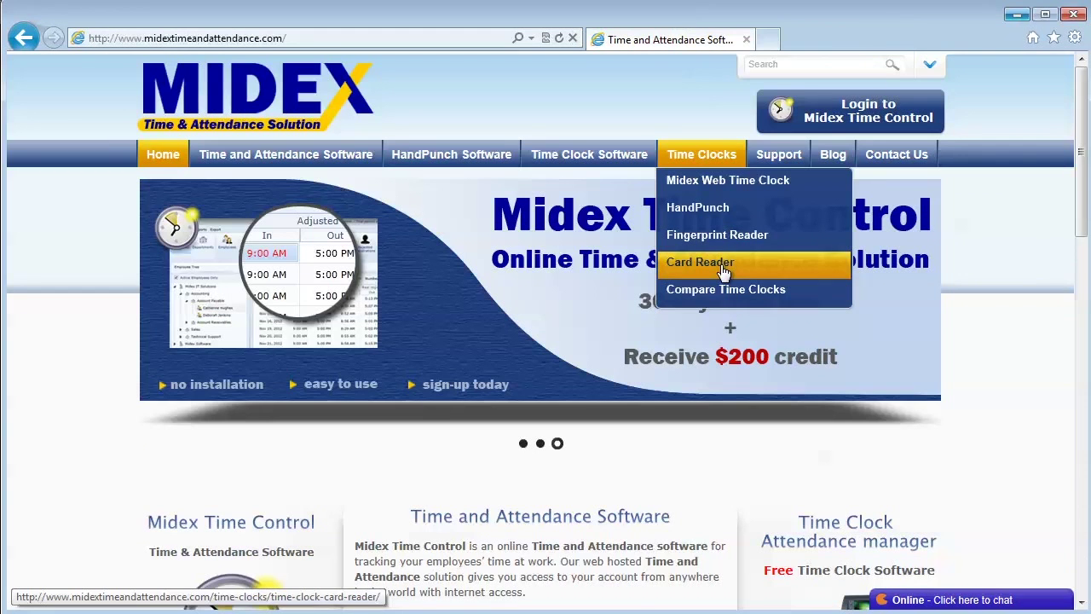
Go to Time Clocks > Compare Time Clocks on the Midex website and scroll to the table
left_click(289, 38)
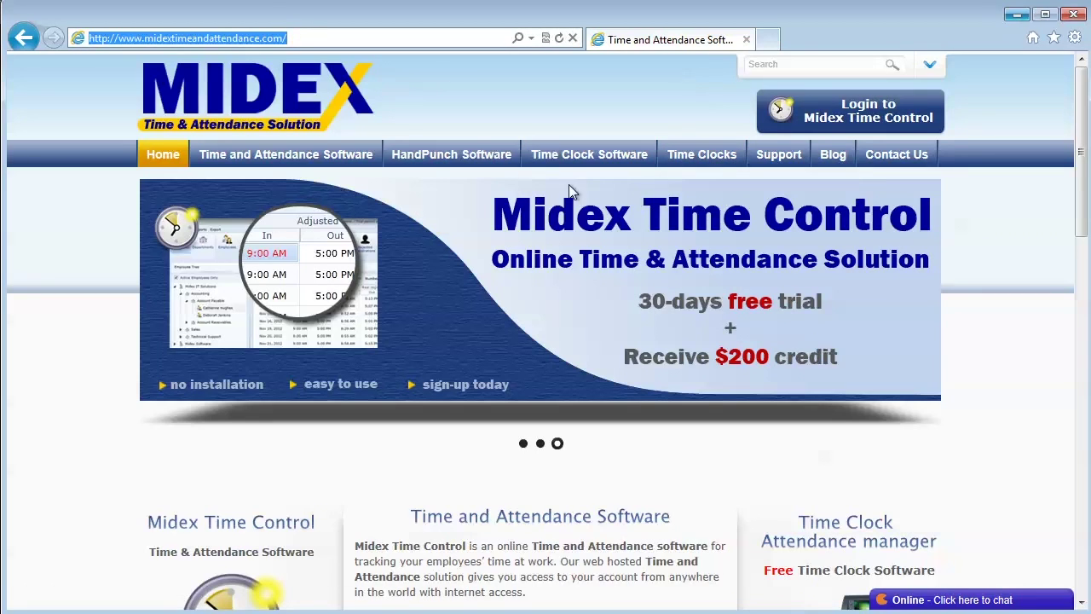
mouse_move(723, 156)
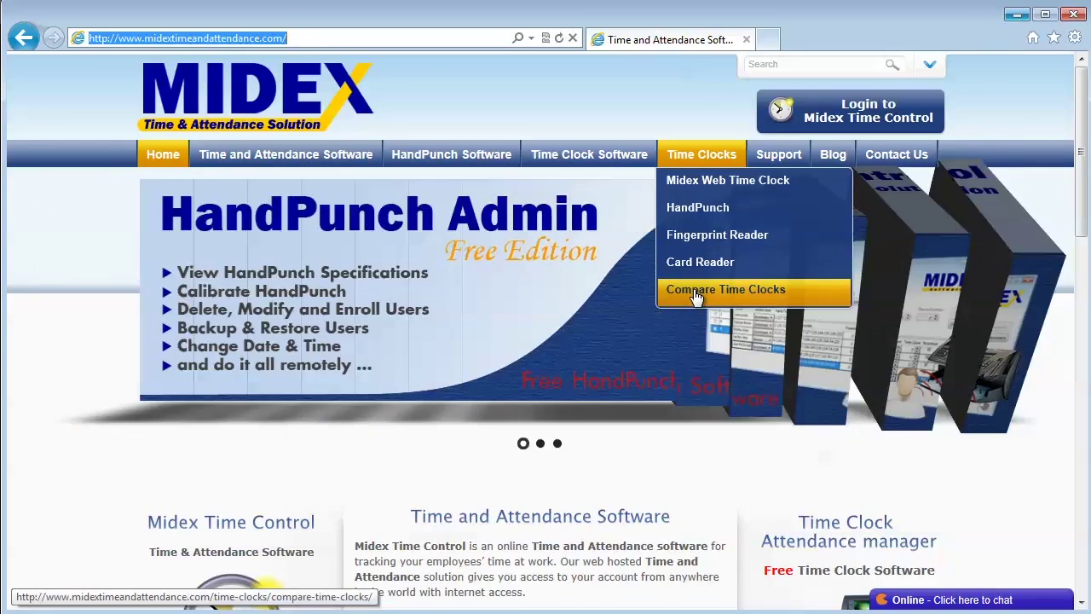
left_click(696, 294)
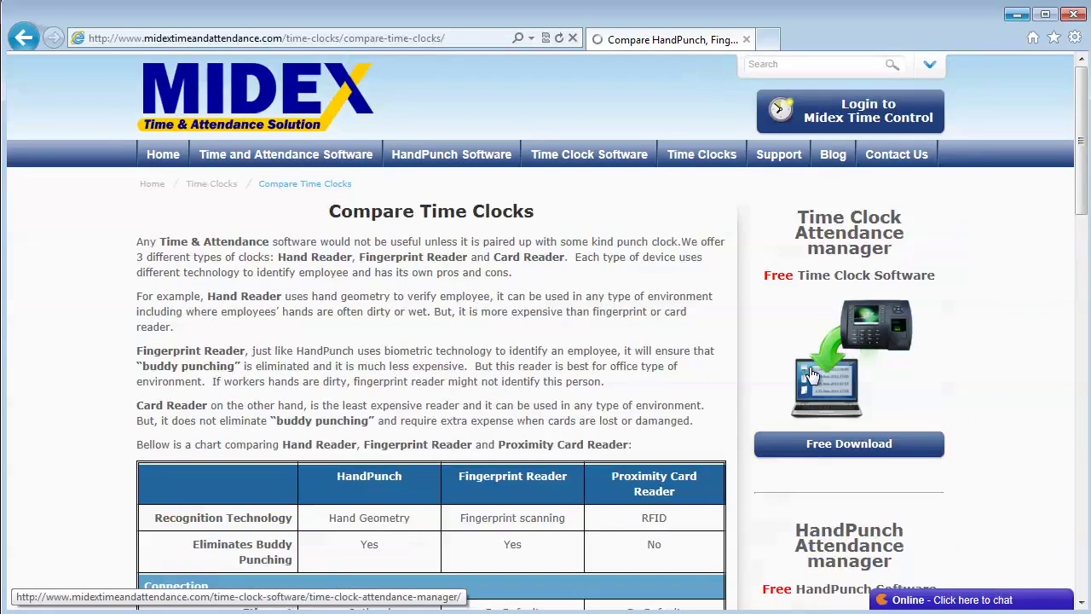
scroll(709, 390, "down", 4)
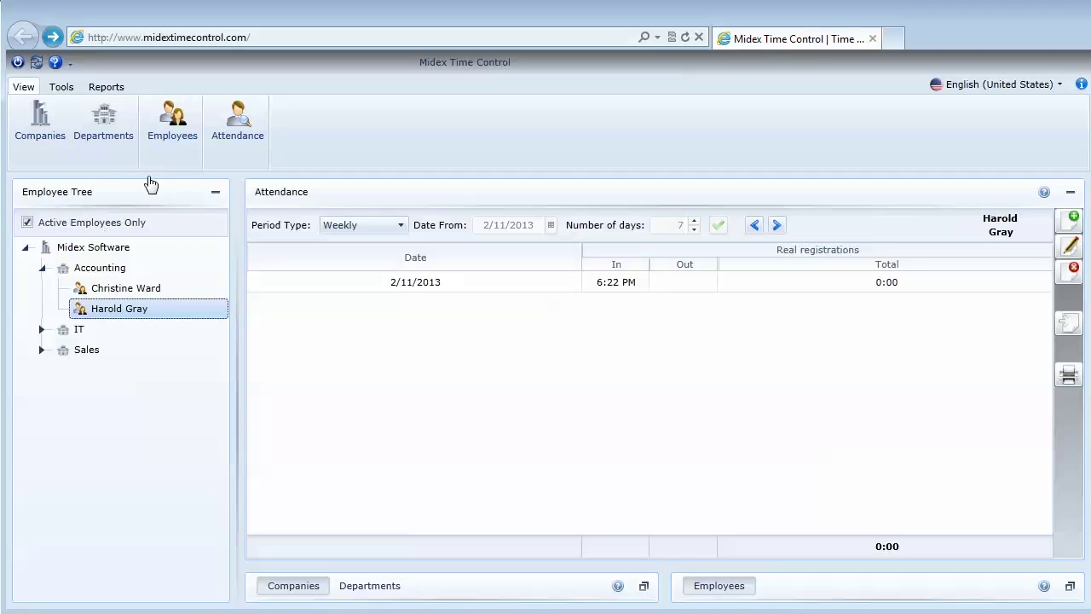
Download the TimeClockAttMgrSetup.exe installer from the Tools tab and save it to the Desktop
left_click(61, 88)
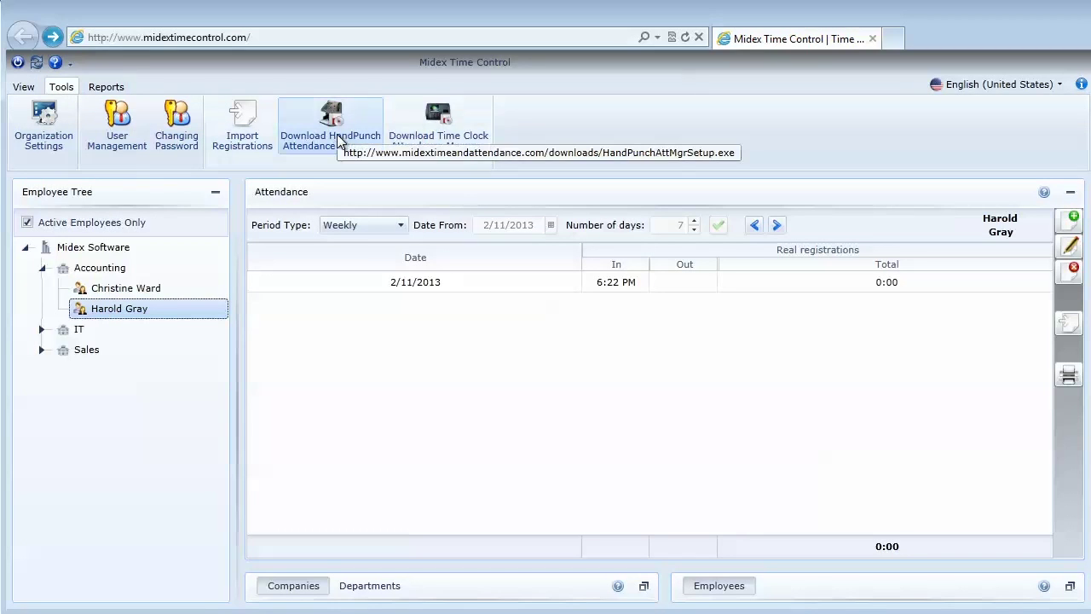
left_click(449, 117)
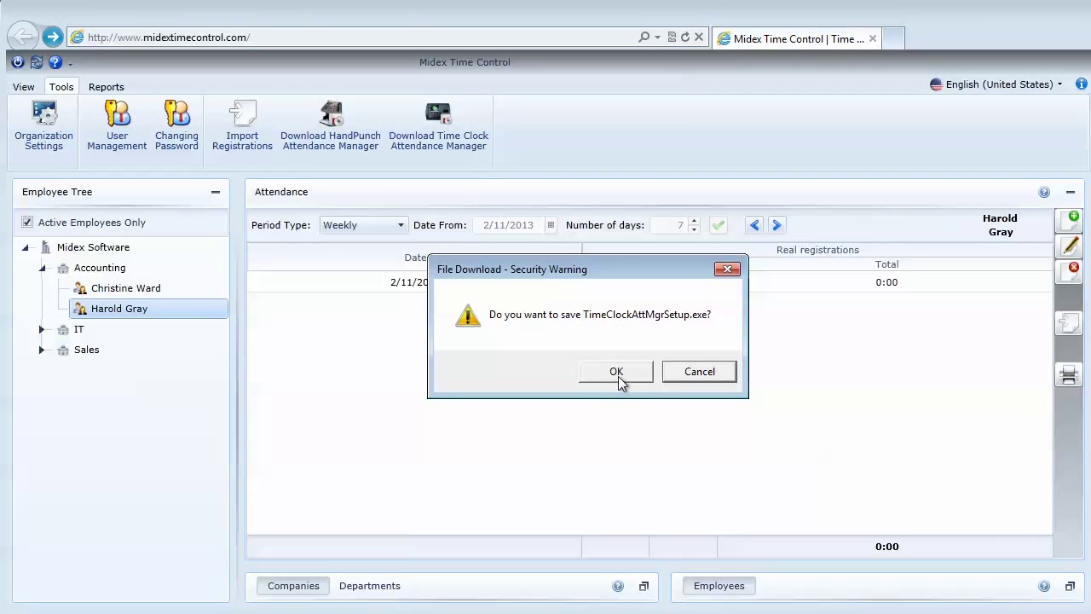
left_click(616, 372)
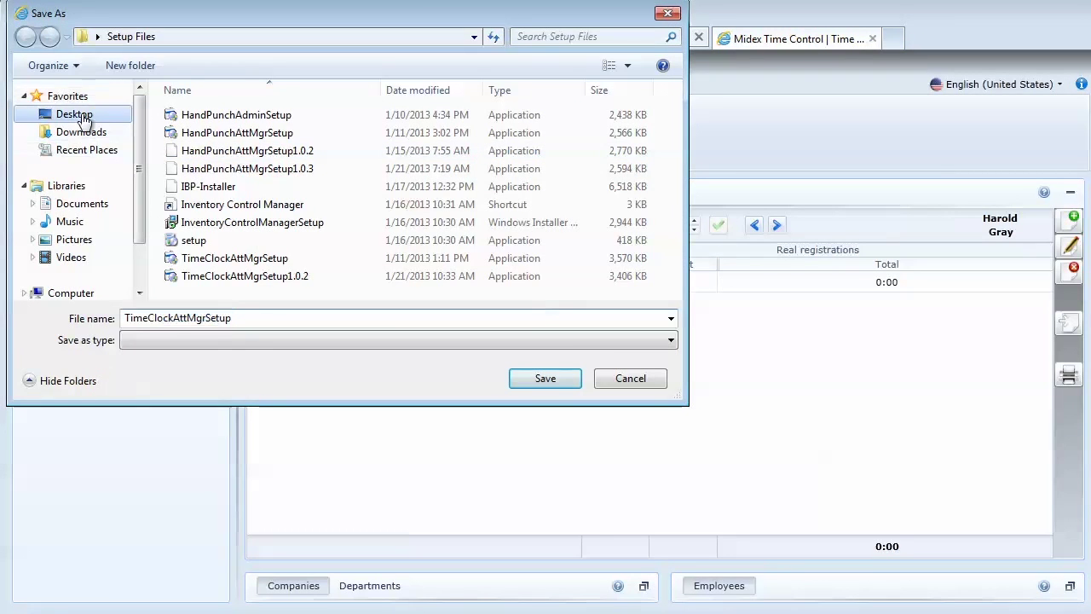
left_click(82, 119)
left_click(527, 380)
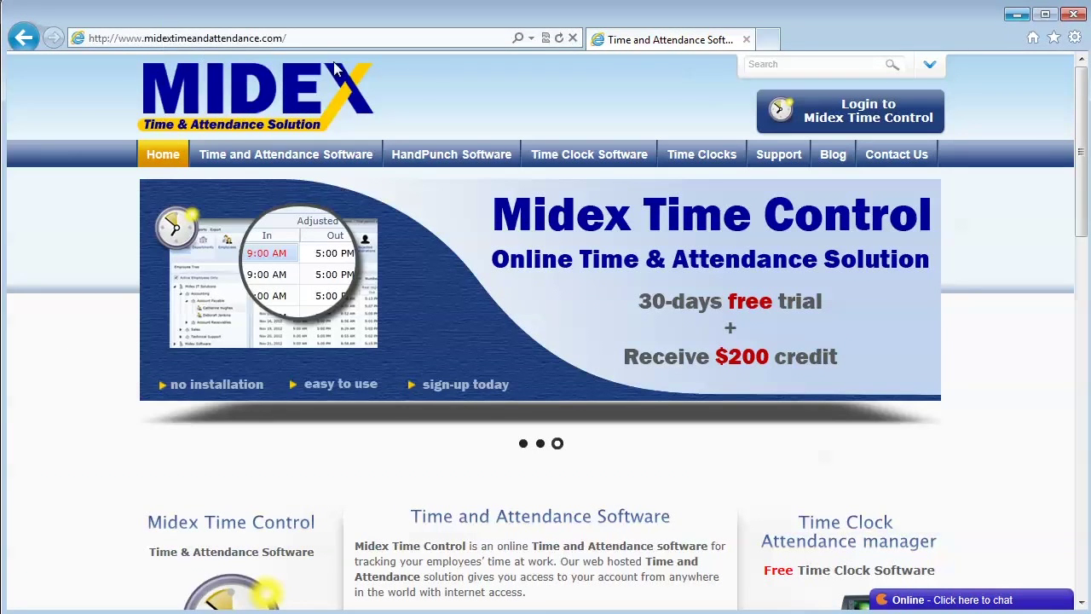
left_click_drag(1083, 202, 1075, 345)
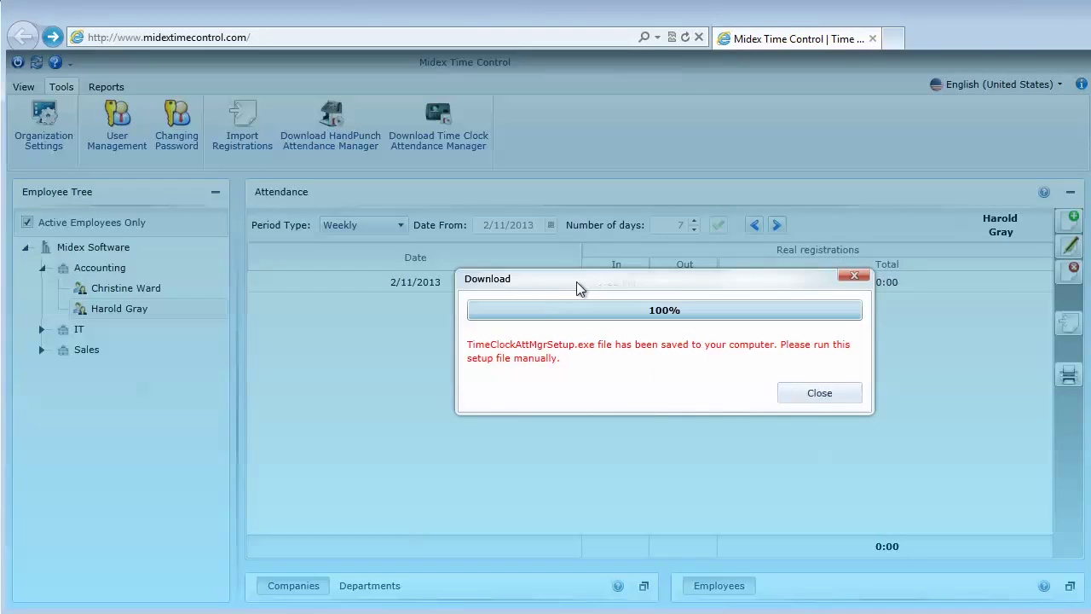
left_click(815, 394)
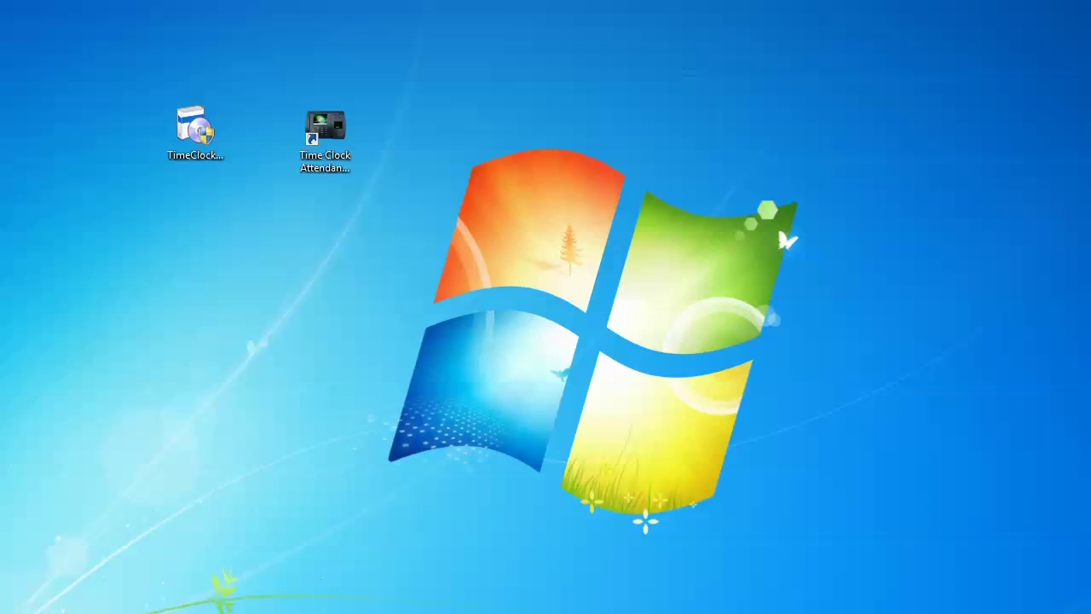
Launch Time Clock Attendance Manager and test the connection to 192.168.0.201, port 4370
left_click(325, 137)
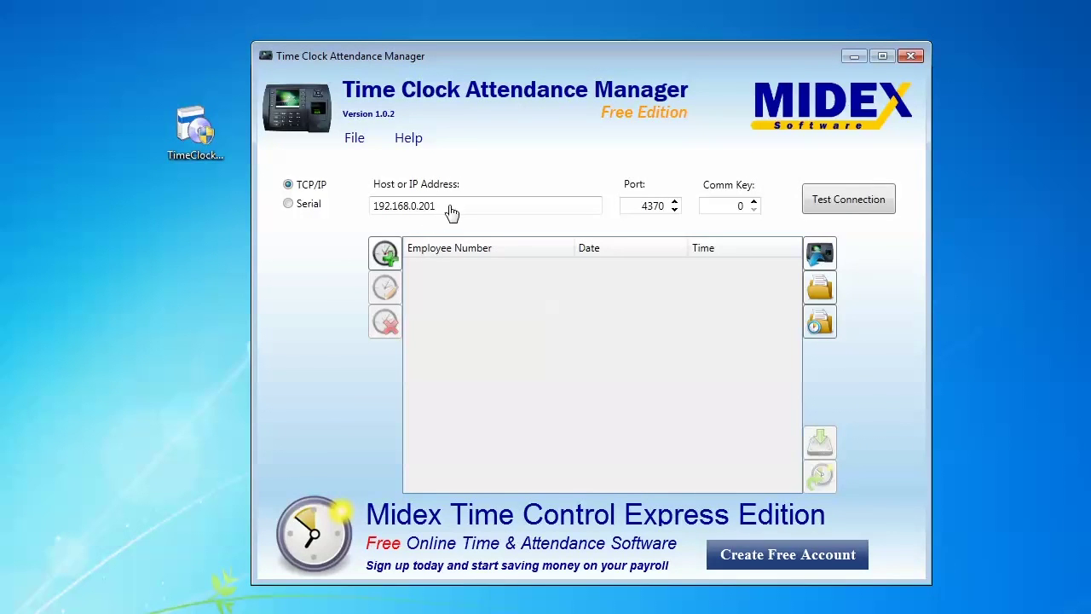
left_click_drag(444, 205, 369, 212)
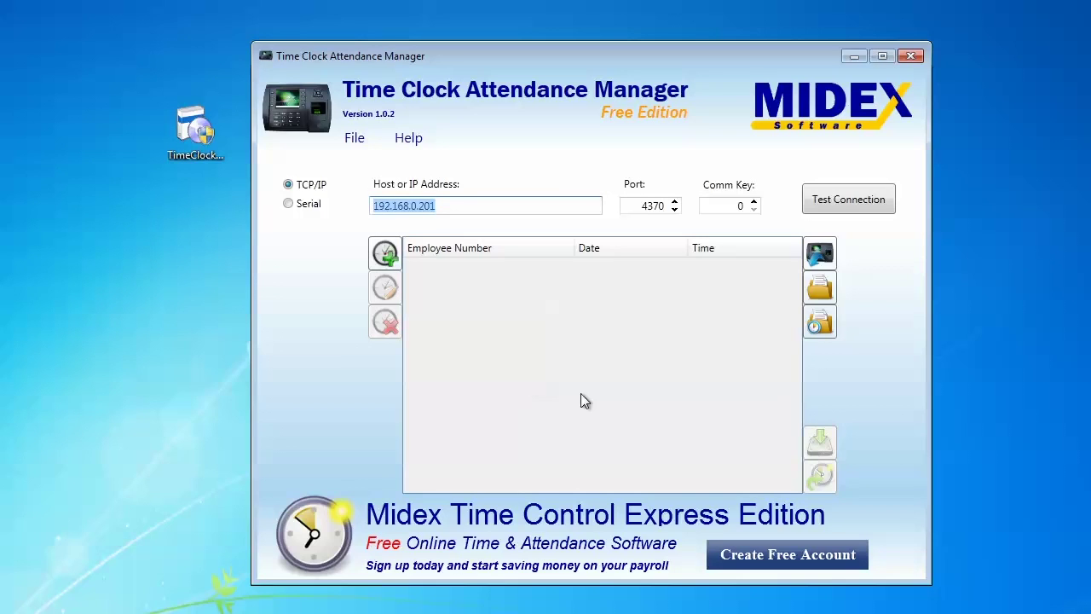
left_click(878, 206)
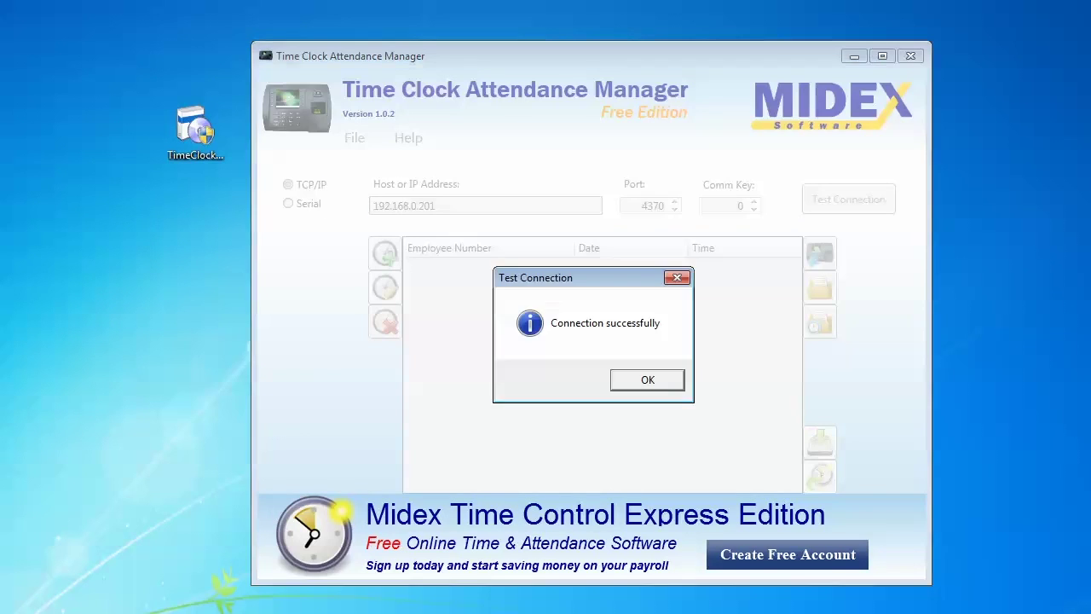
left_click(648, 380)
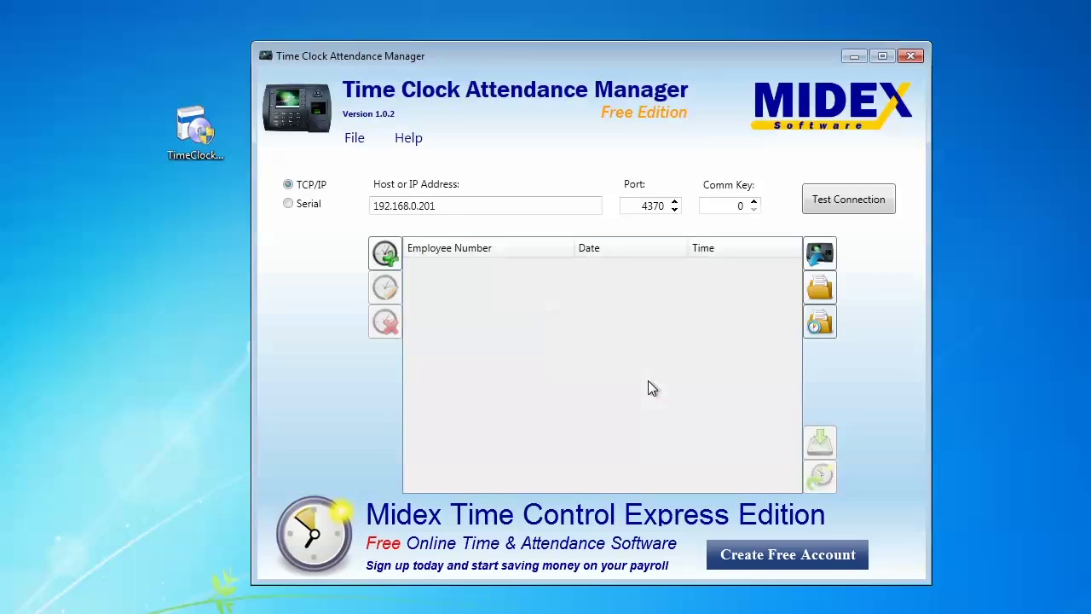
Load the attendance logs from the time clock device, confirming both download prompts
left_click(814, 255)
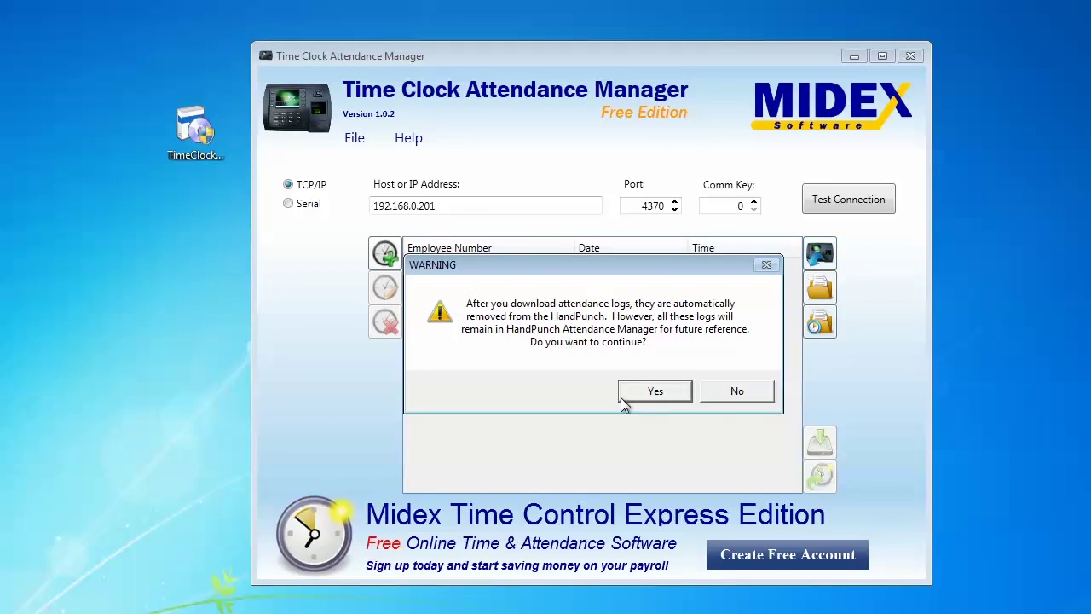
left_click(659, 396)
left_click(659, 392)
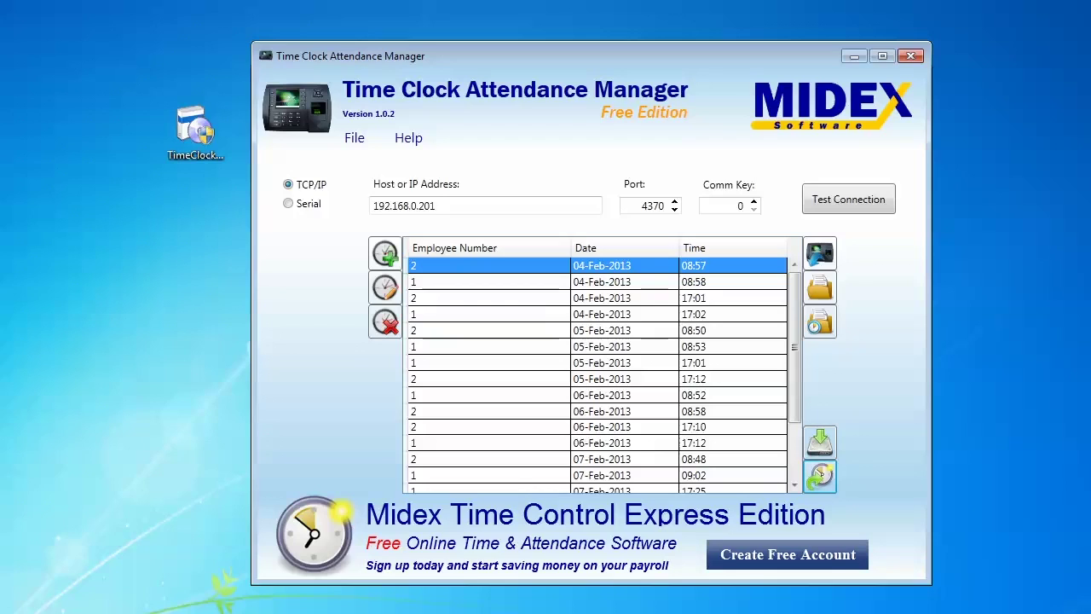
Upload the registrations, logging in with the organization, user and password details
left_click(826, 479)
left_click(602, 309)
left_click(623, 339)
left_click(616, 365)
type("•••••••••")
left_click(618, 415)
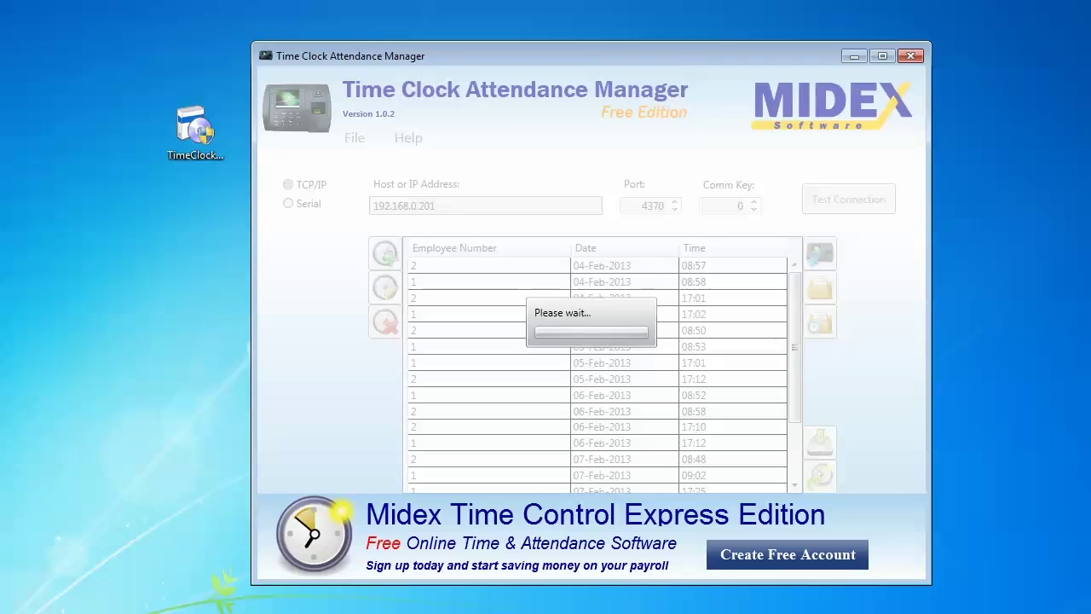
Acknowledge the upload, review the first Accounting employee's week, and select all RegistrationsSample2 text
left_click(639, 381)
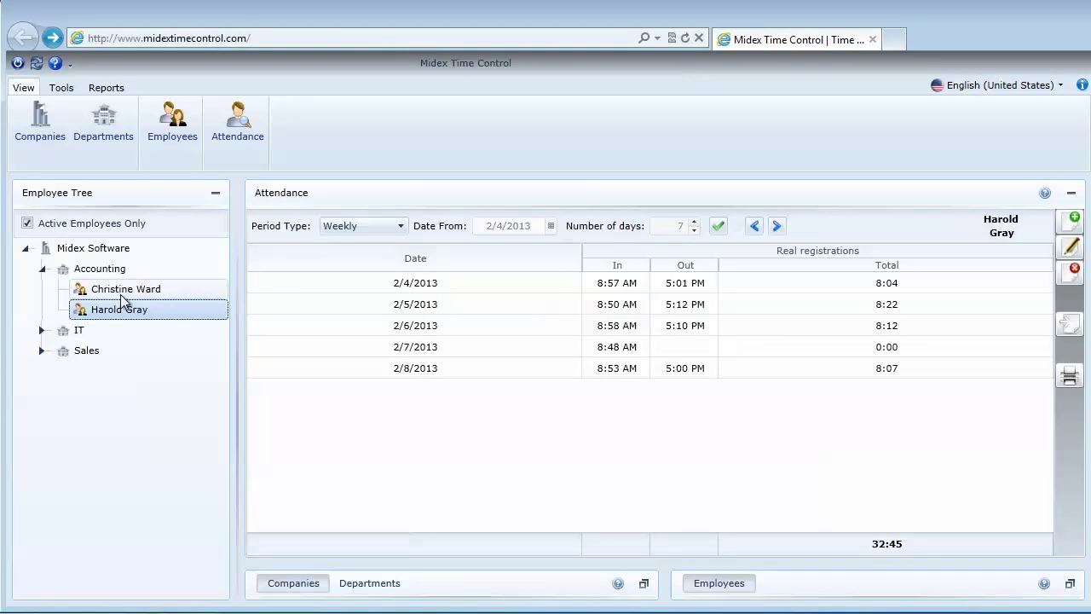
left_click(121, 294)
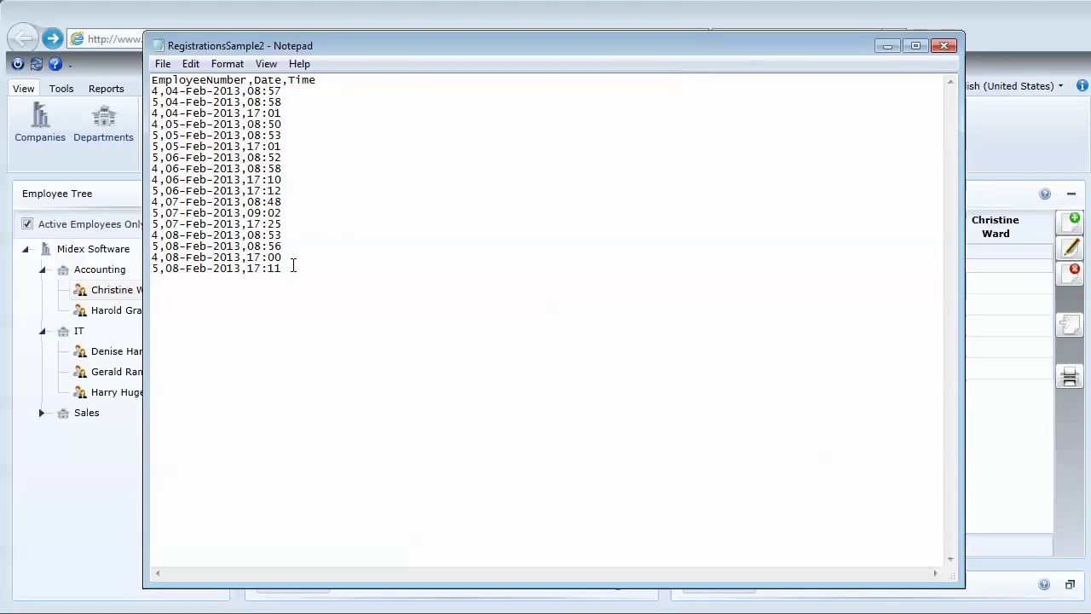
left_click_drag(294, 268, 150, 79)
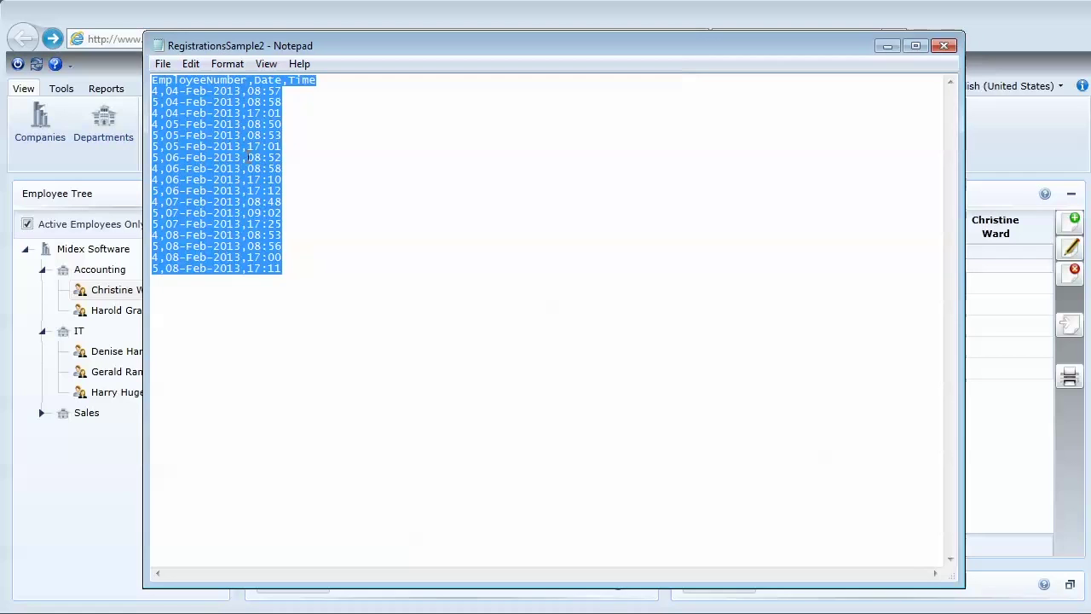
Import RegistrationsSample2.csv, then select the first IT employee's missing 2/5 Out time
left_click(887, 46)
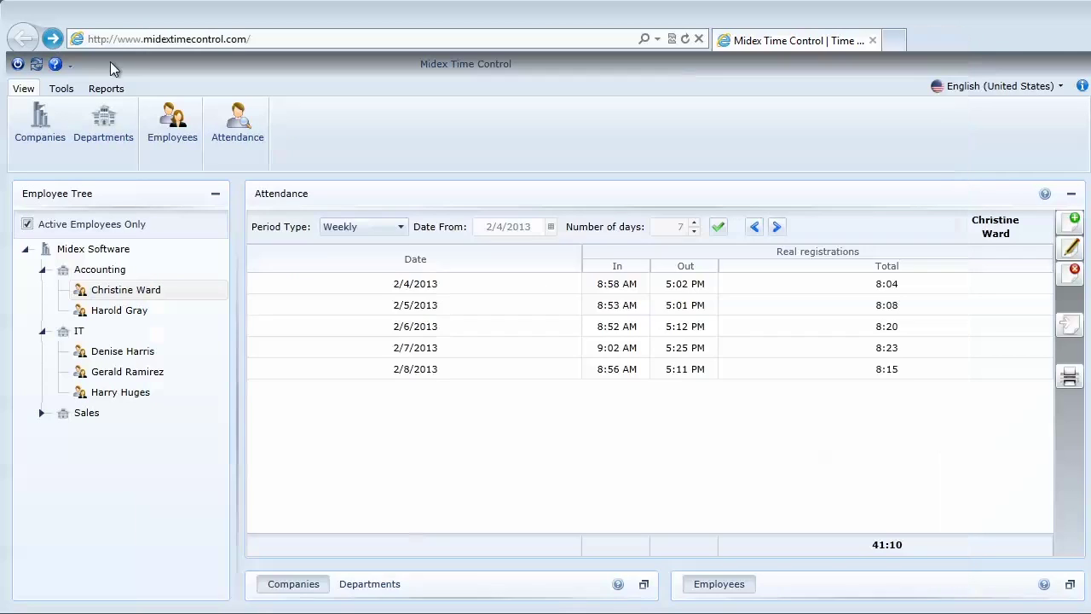
left_click(62, 89)
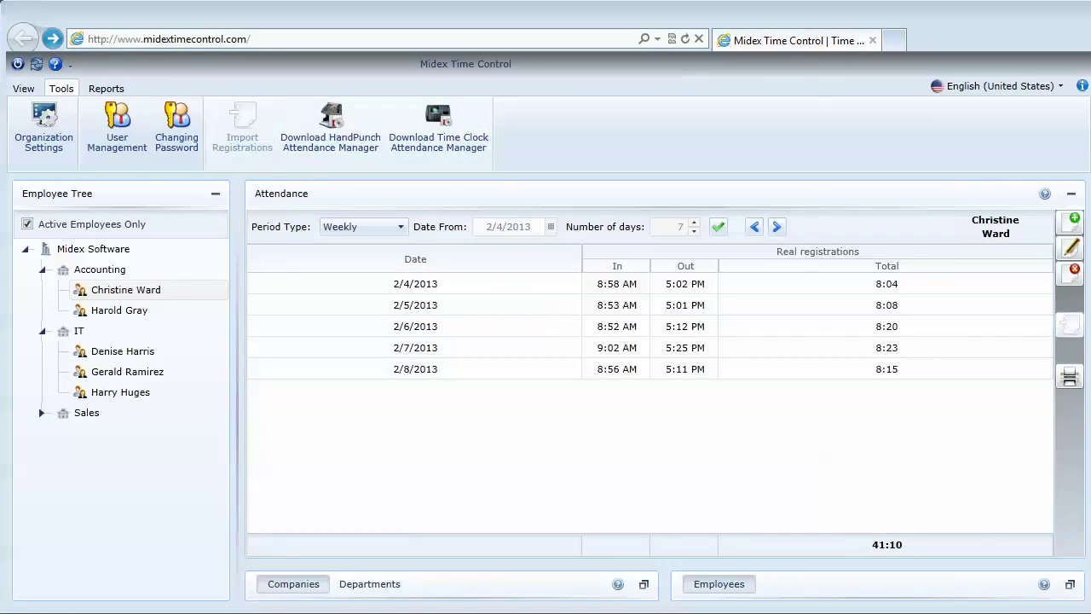
left_click(242, 128)
left_click(650, 258)
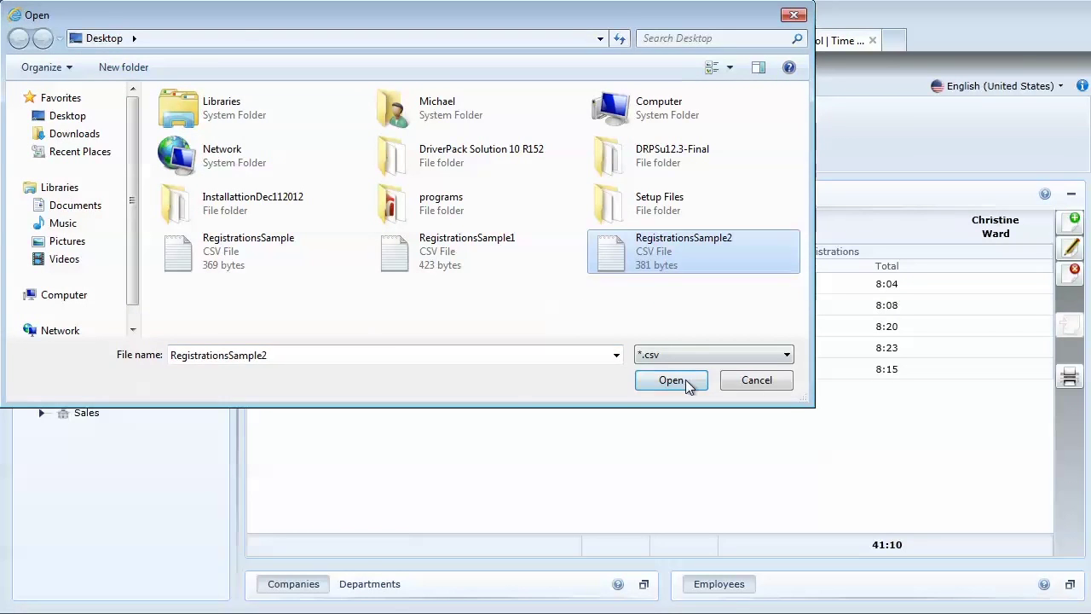
left_click(670, 380)
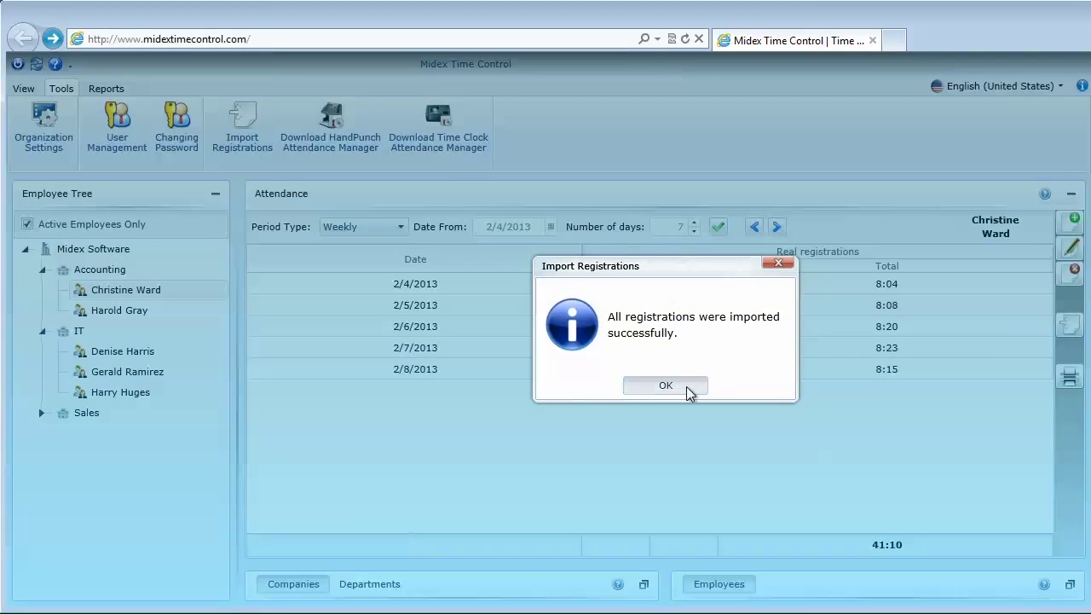
left_click(665, 385)
left_click(139, 356)
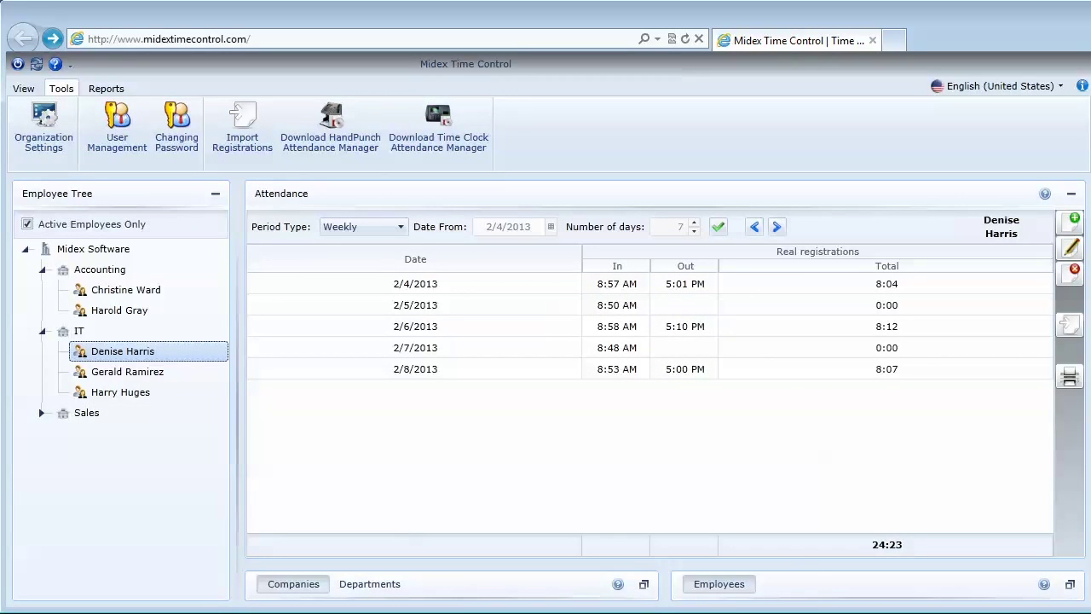
left_click(682, 304)
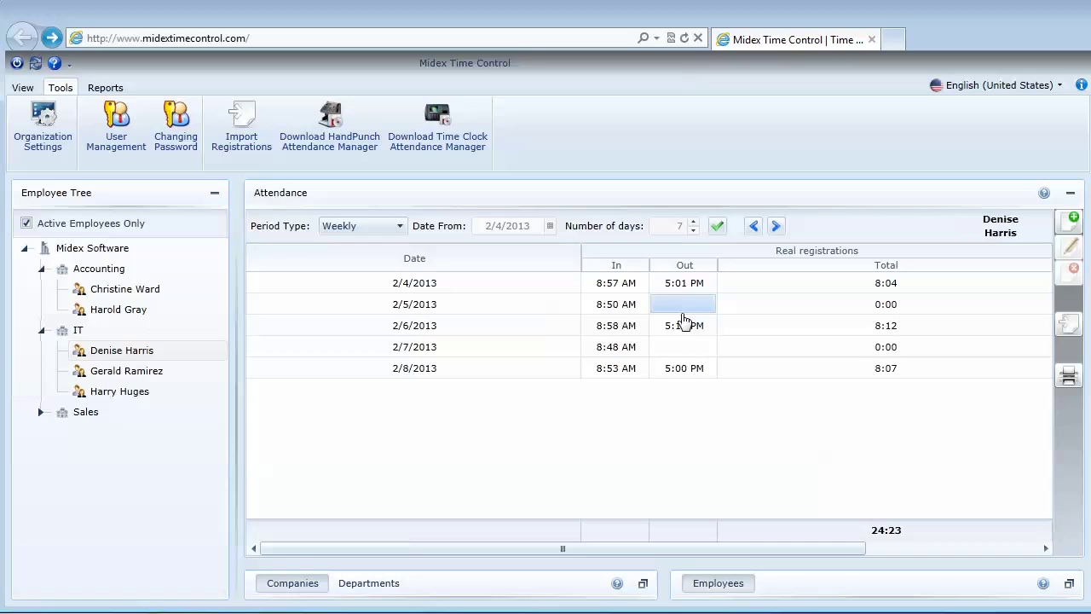
Add a 5:00 PM registration on 2/5/2013 for the first IT employee
left_click(1073, 220)
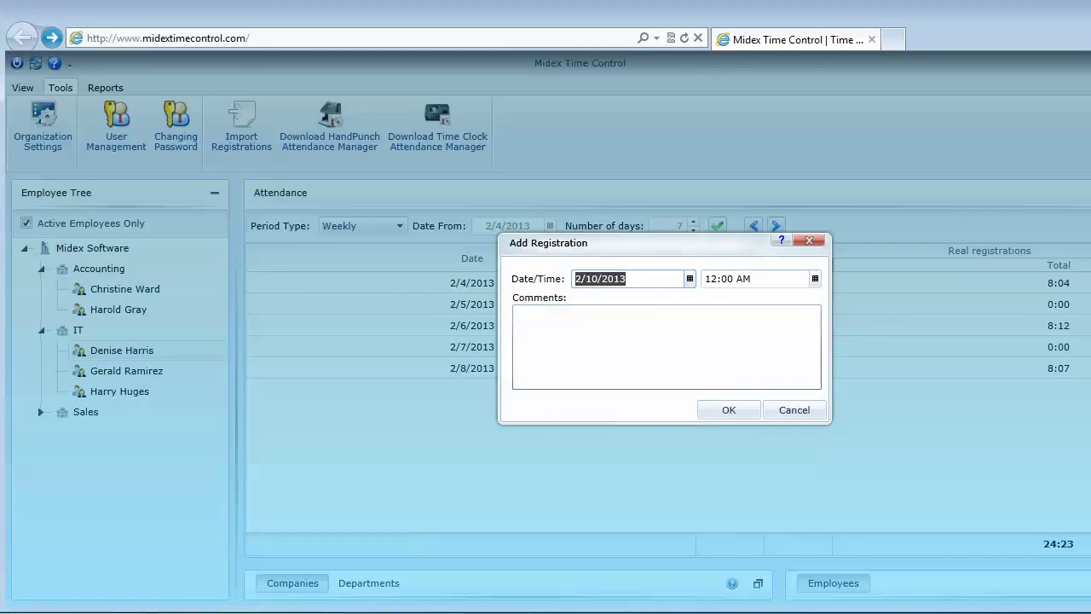
left_click(689, 279)
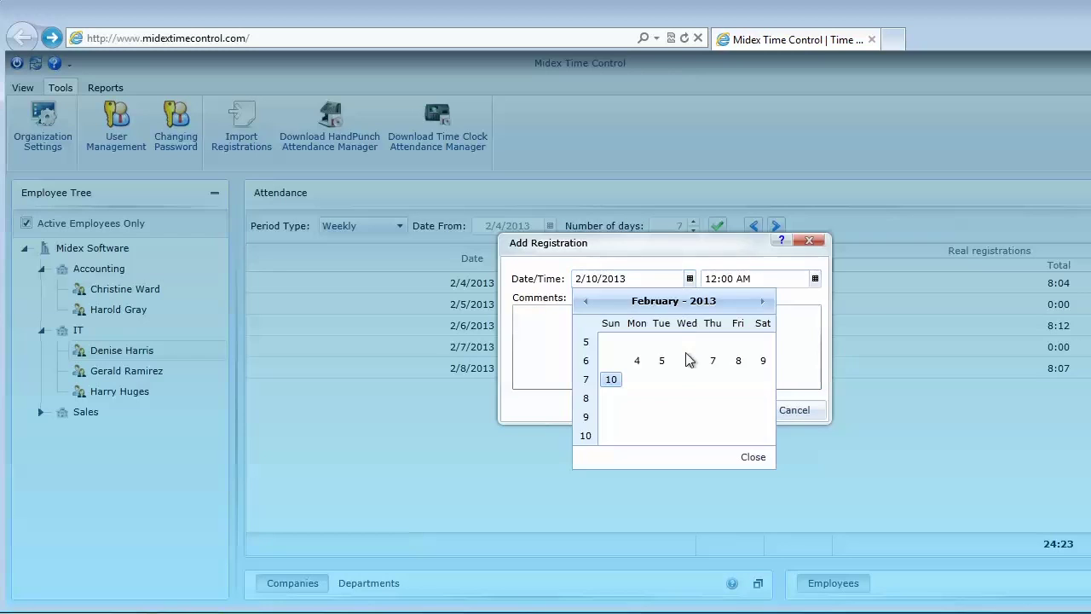
left_click(661, 361)
left_click(814, 279)
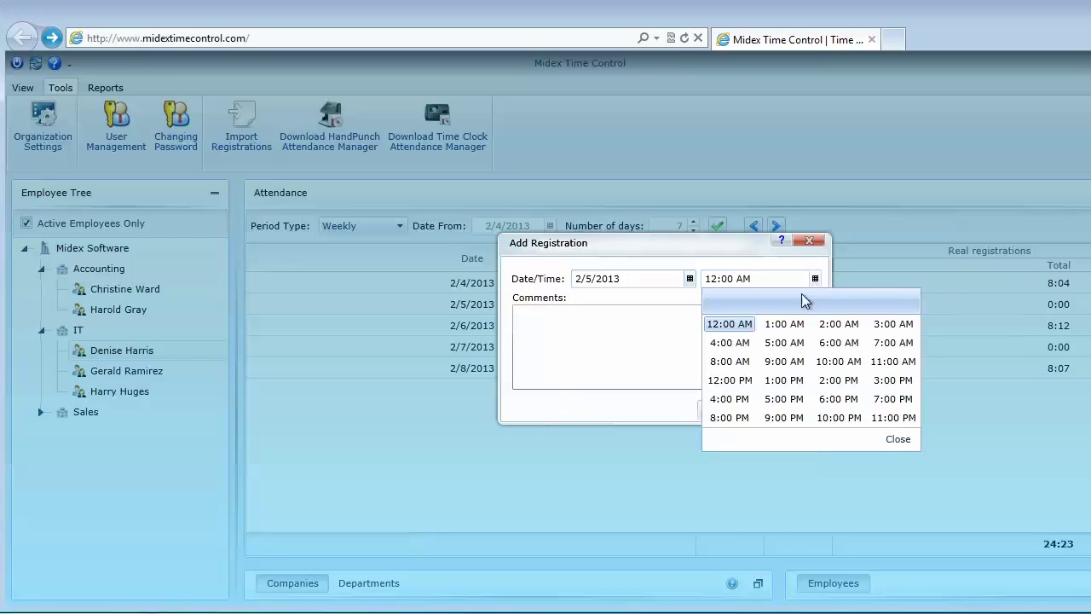
left_click(782, 399)
left_click(735, 409)
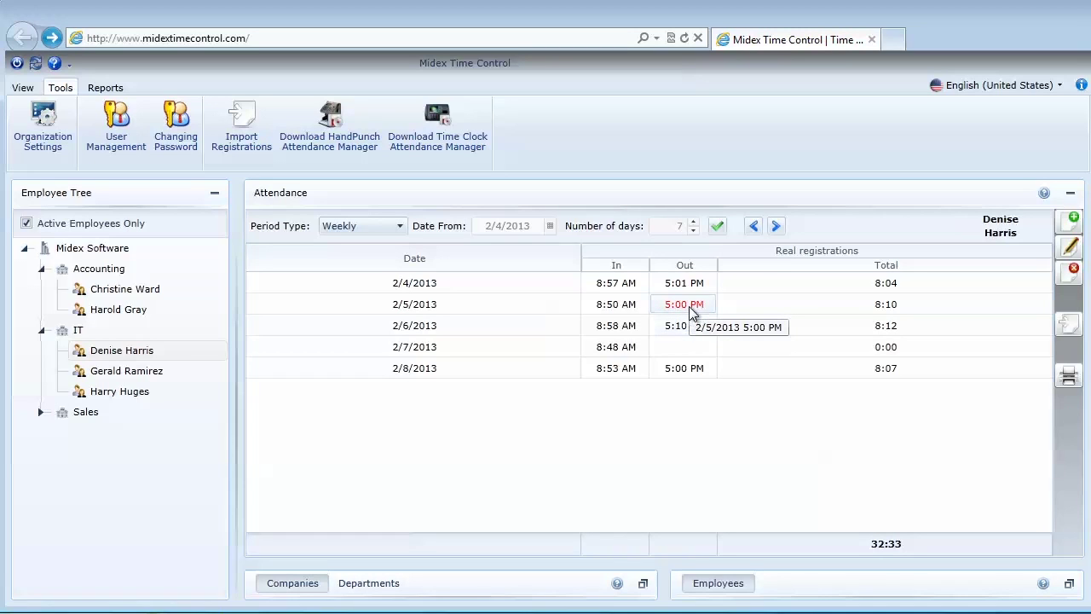
left_click(136, 351)
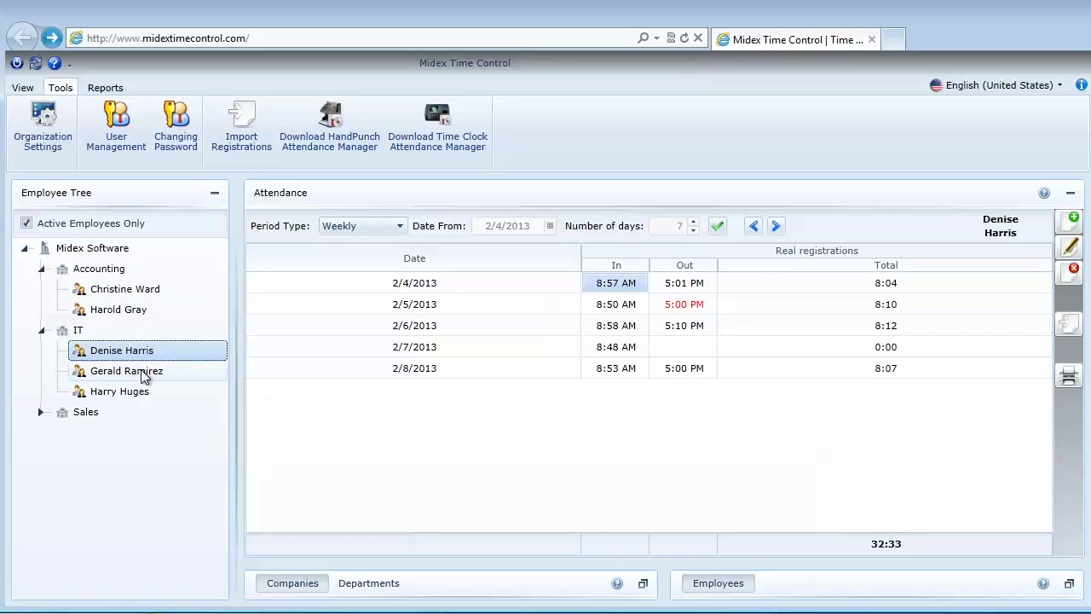
Delete the second IT employee's stray 8:58 AM registration on 2/6
left_click(143, 374)
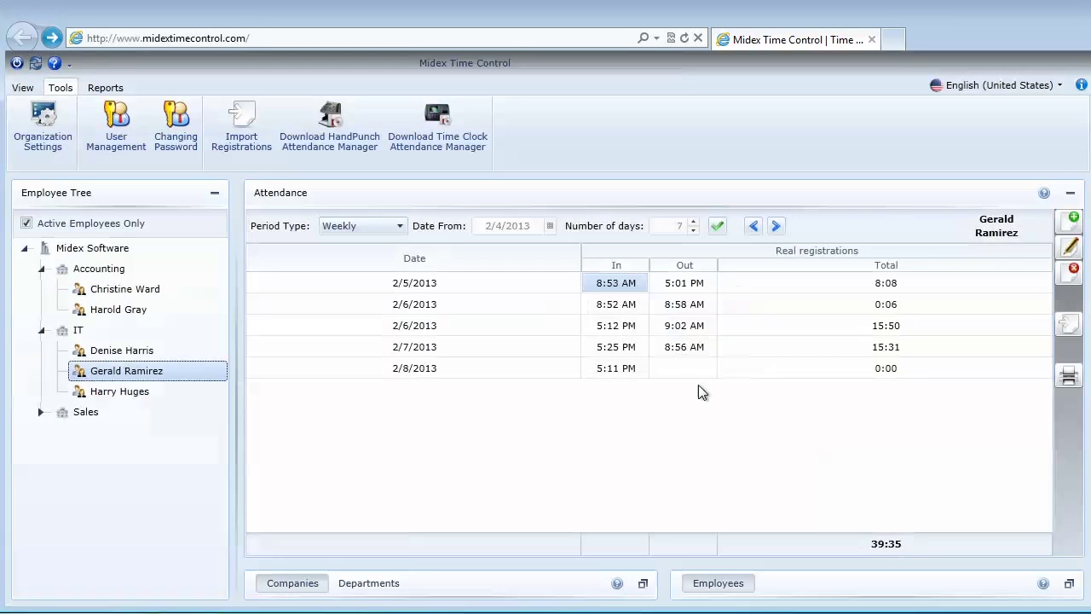
left_click(674, 373)
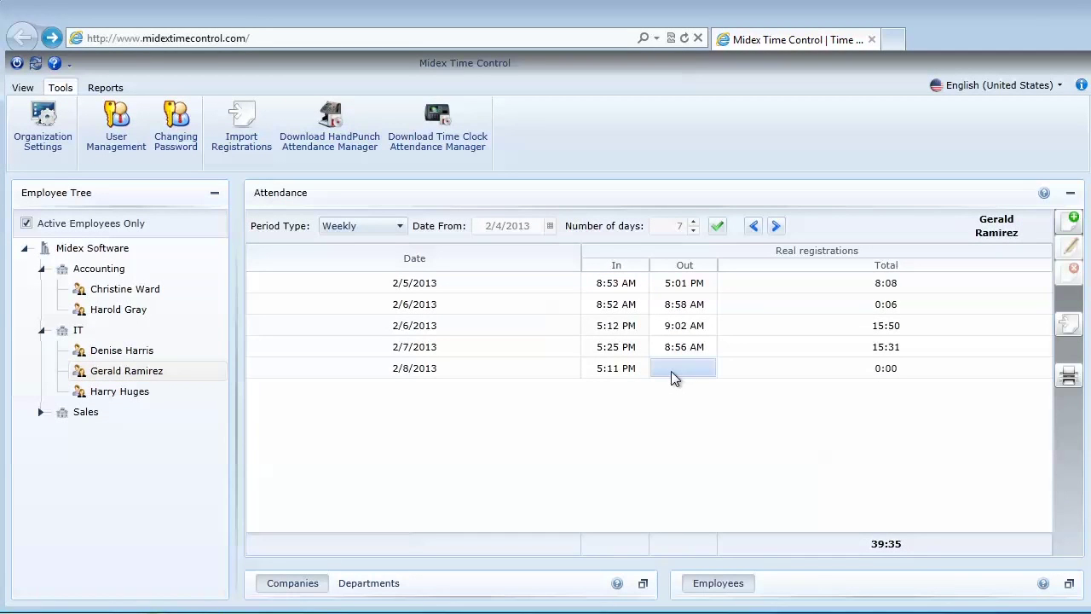
left_click(772, 304)
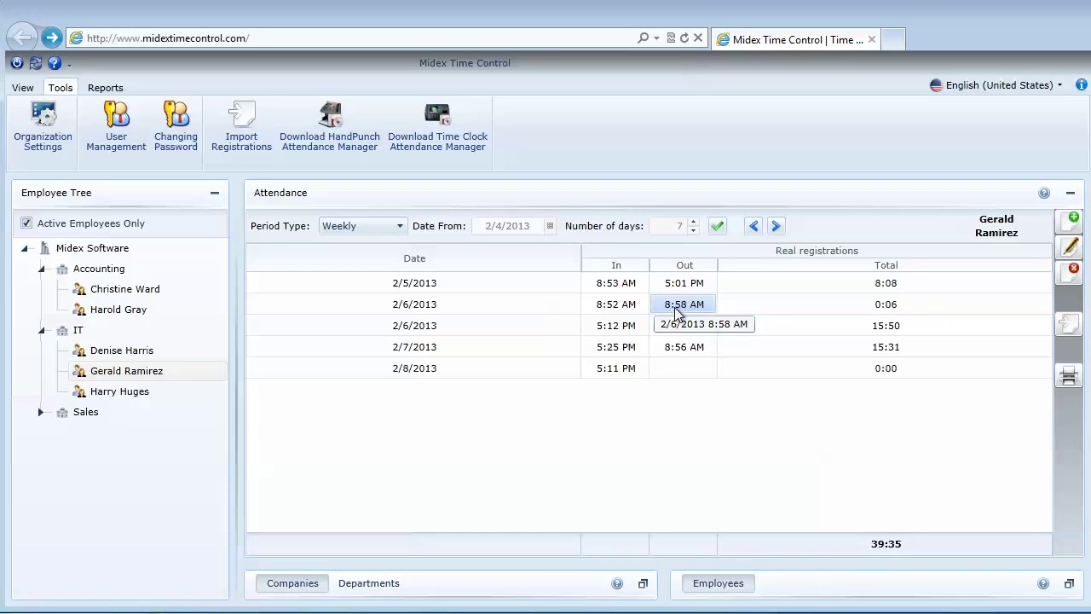
left_click(1073, 270)
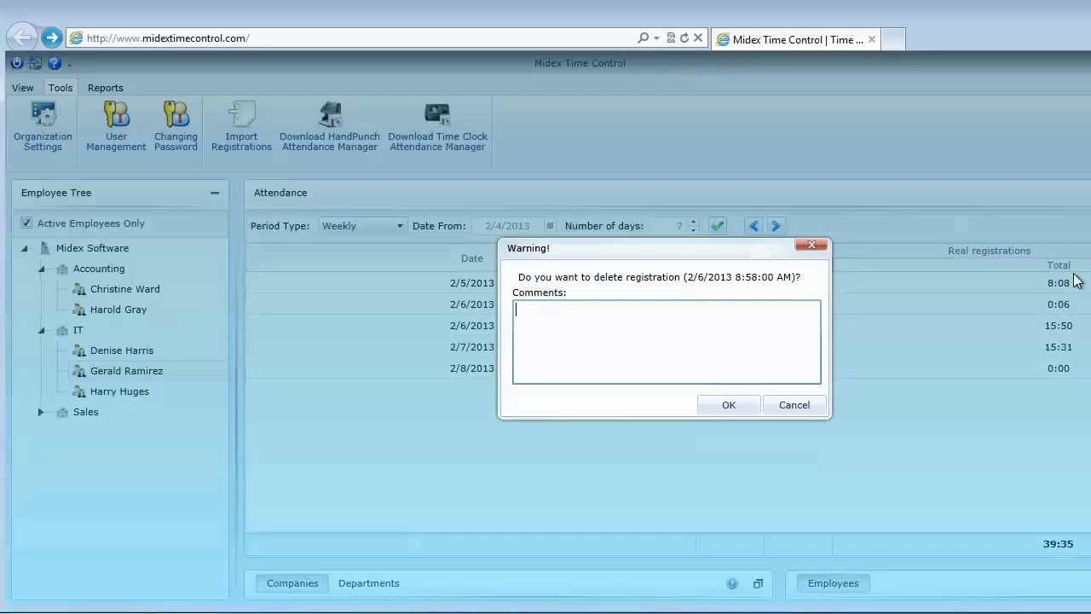
left_click(728, 405)
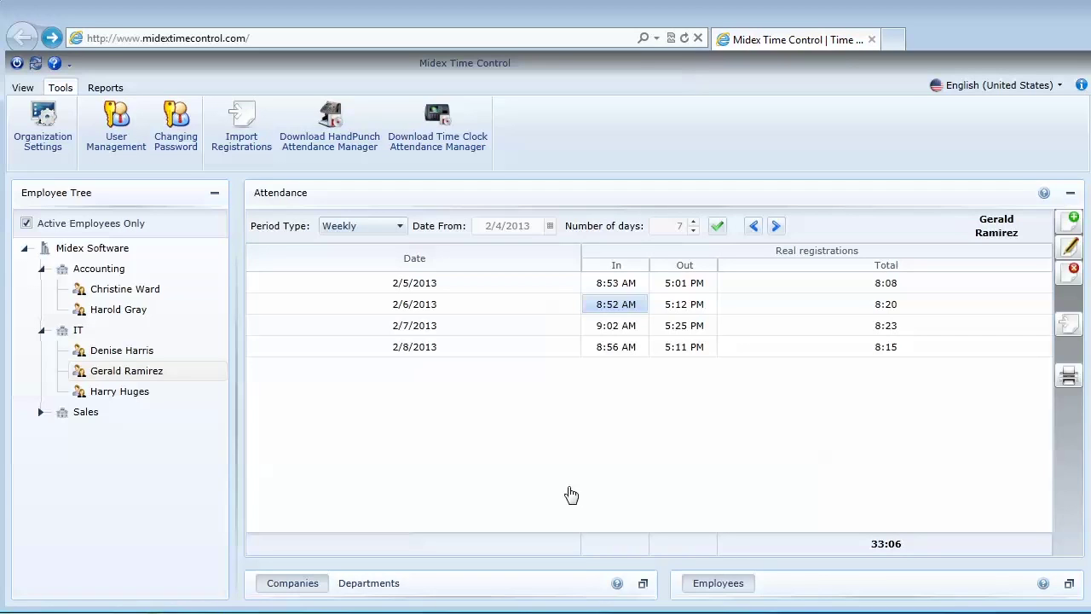
left_click(616, 329)
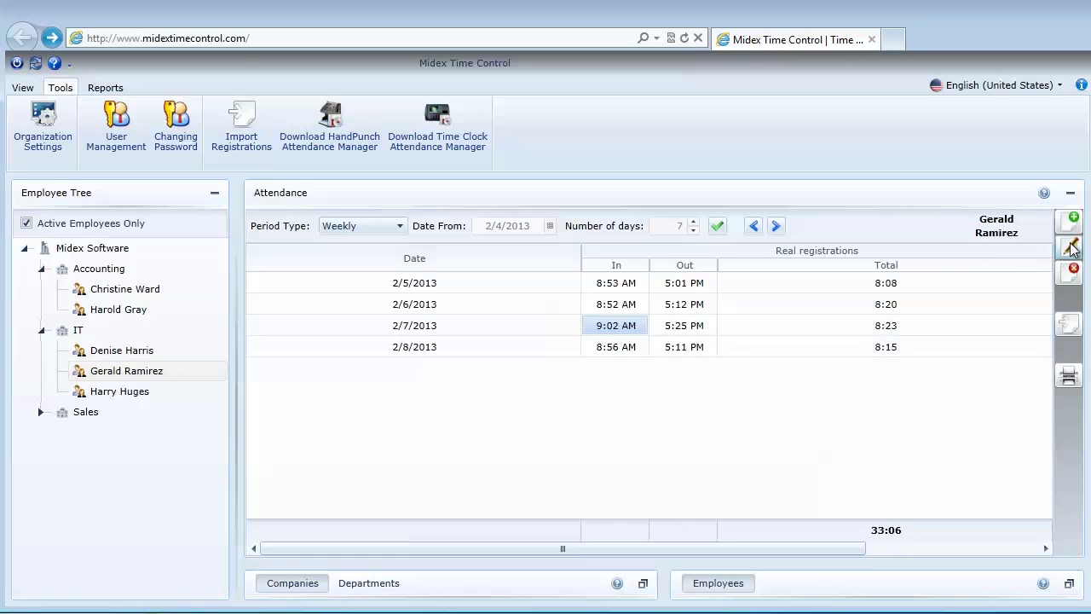
Change the 2/7 clock-in from 9:02 AM to 9:00 AM
left_click(1072, 246)
left_click(815, 280)
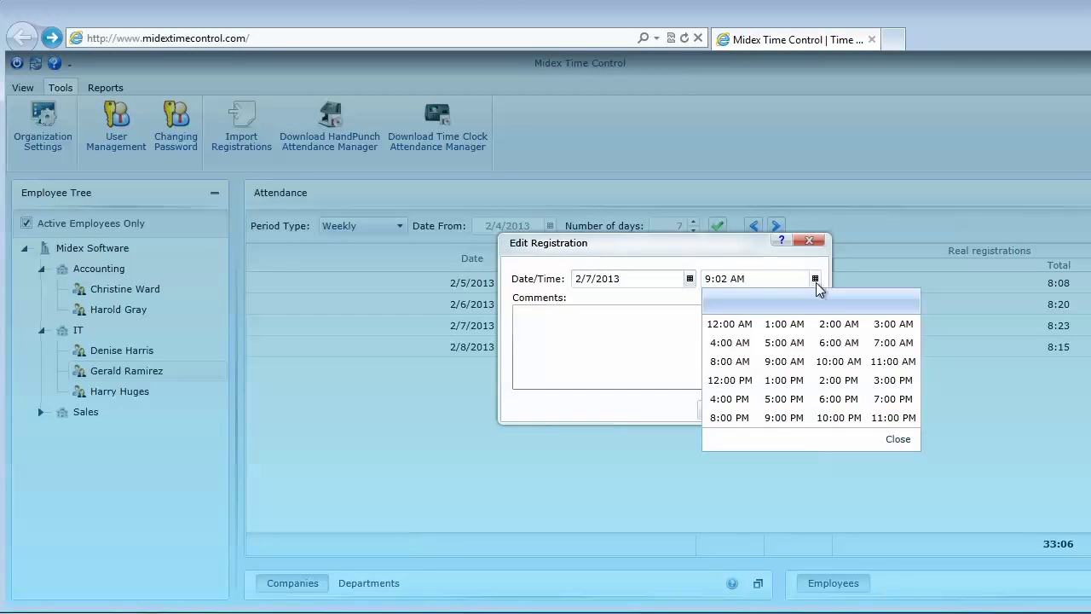
left_click(783, 361)
left_click(722, 409)
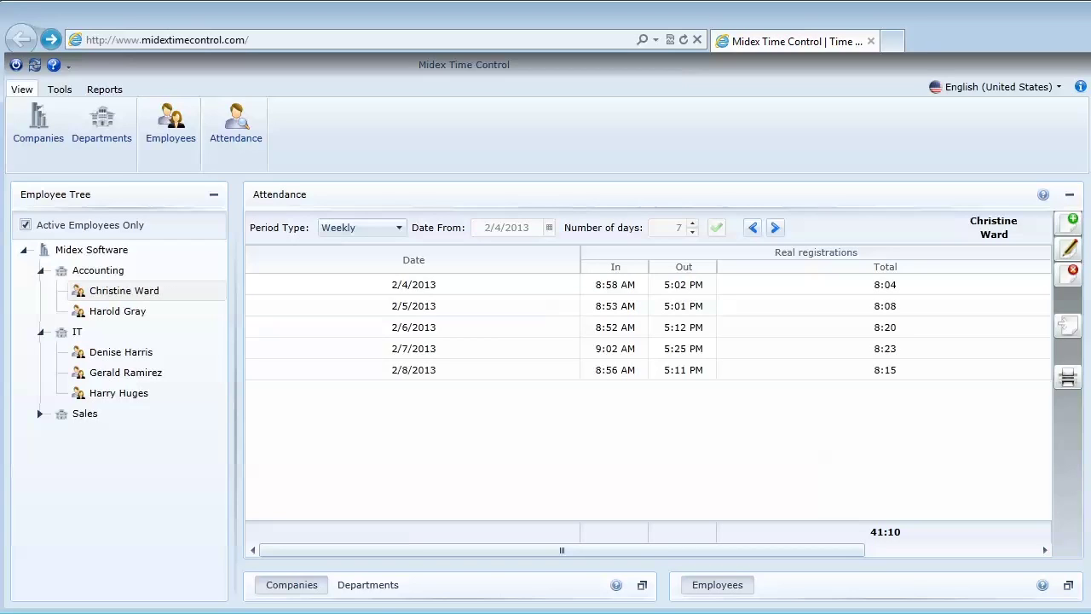
Generate an At Work report for all employees, view it, and close the preview
left_click(104, 89)
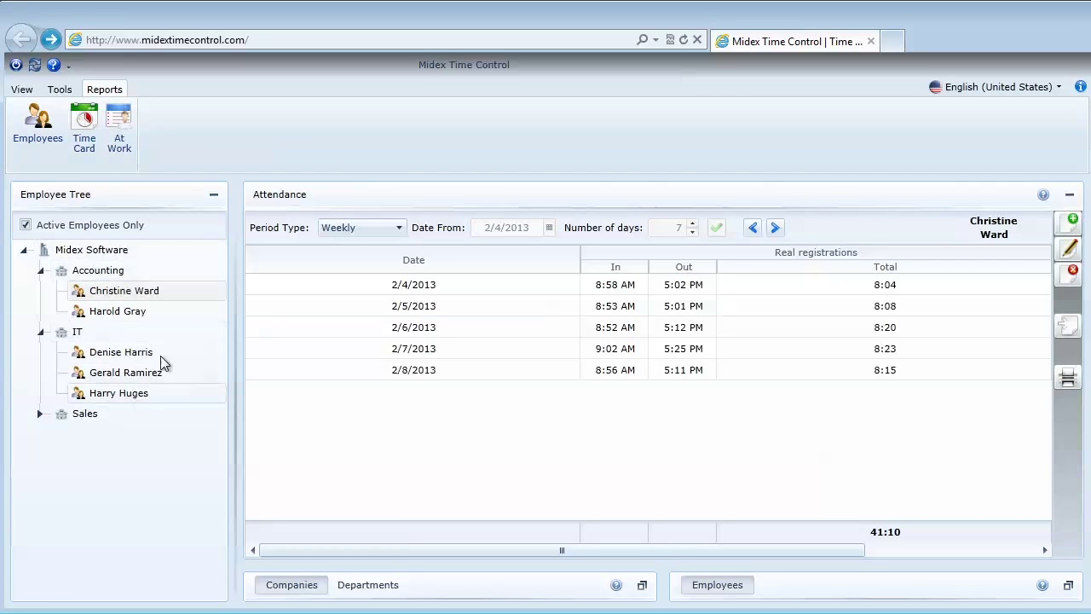
left_click(120, 143)
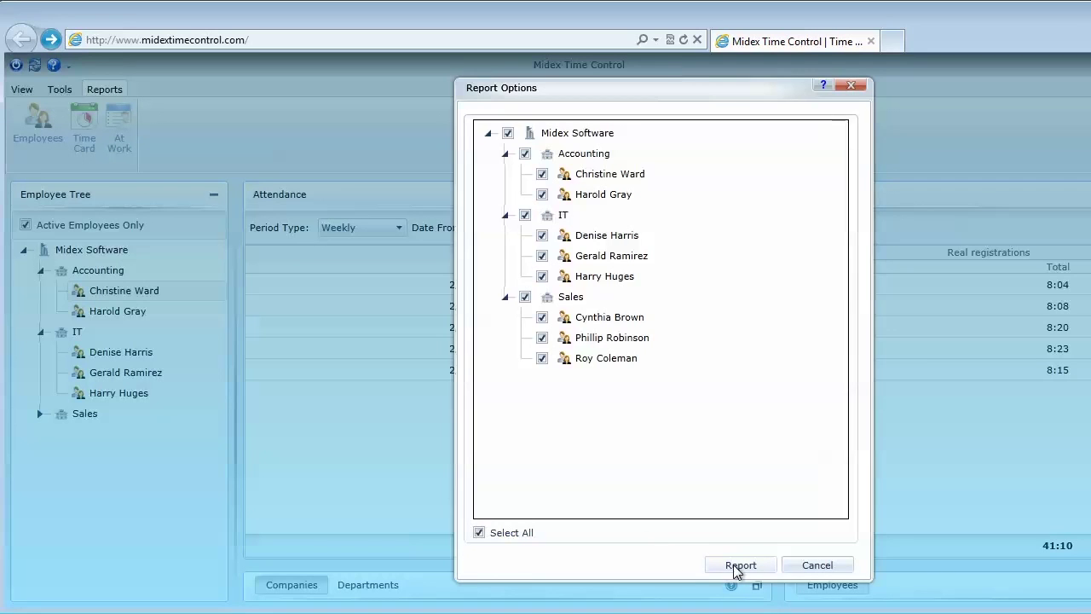
left_click(738, 565)
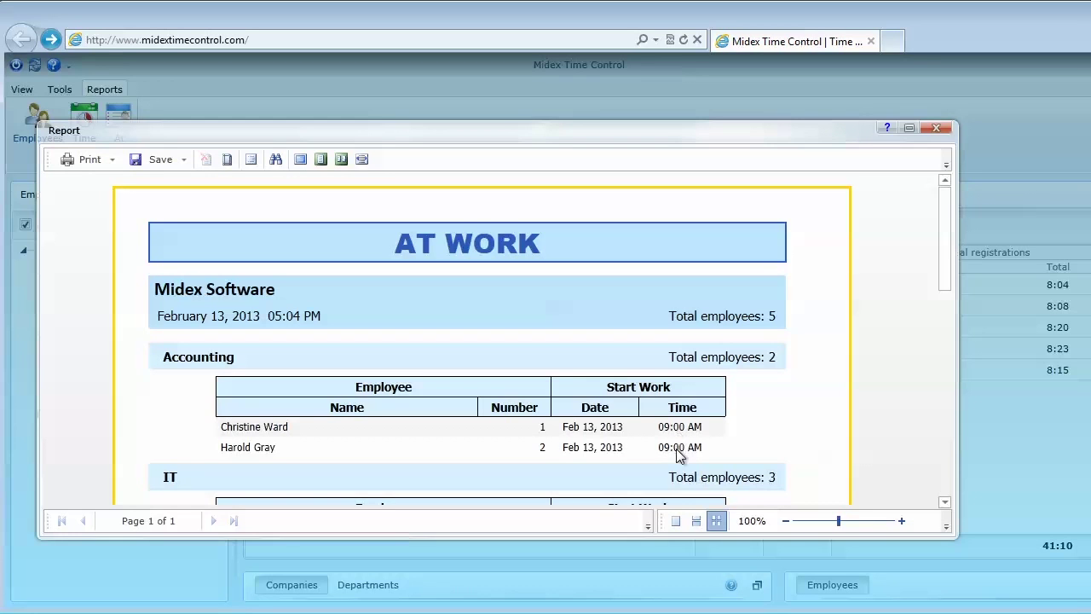
left_click(938, 130)
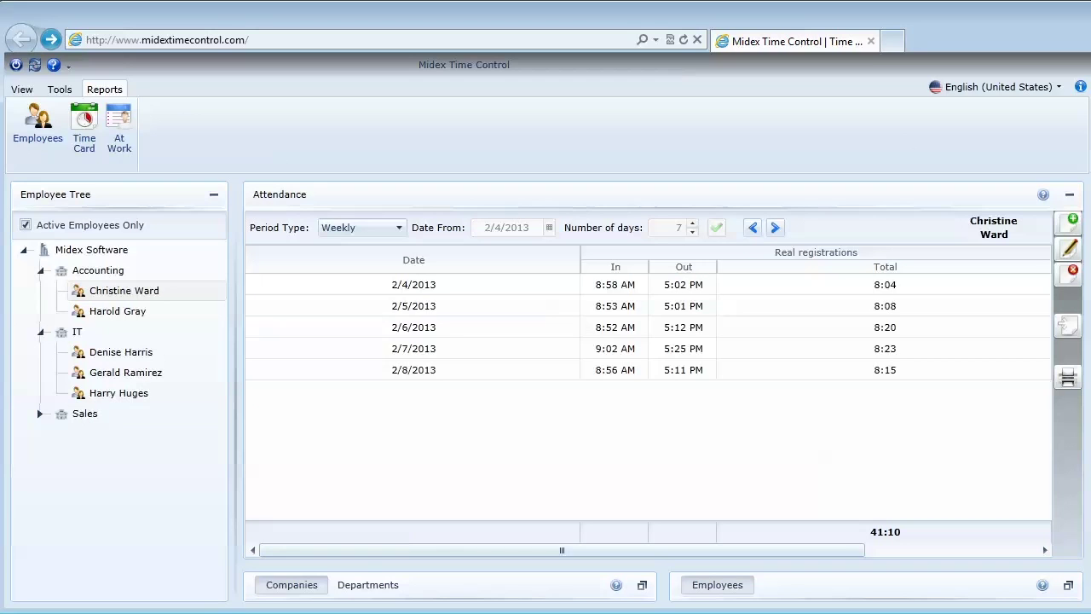
Generate a detailed Time Card report for 2/4/2013–2/10/2013, scroll through it, then close it
left_click(83, 123)
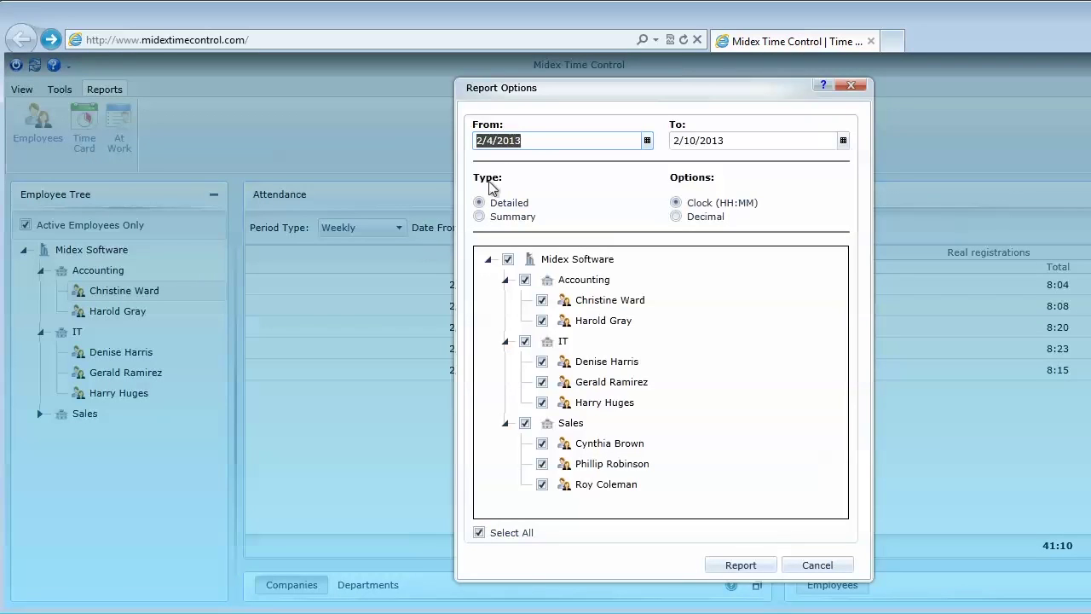
left_click(539, 141)
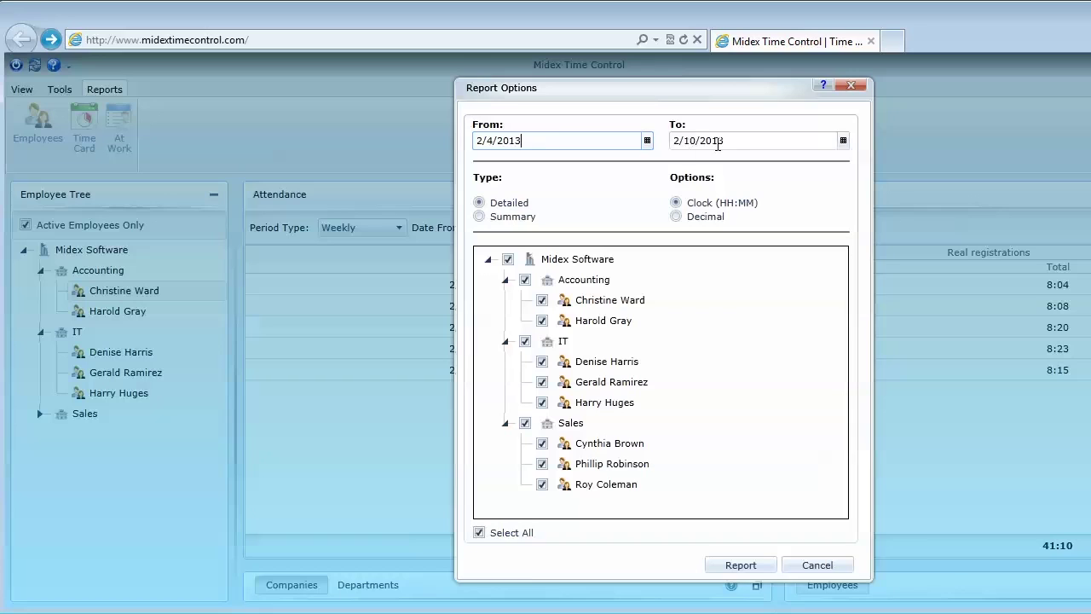
left_click(738, 141)
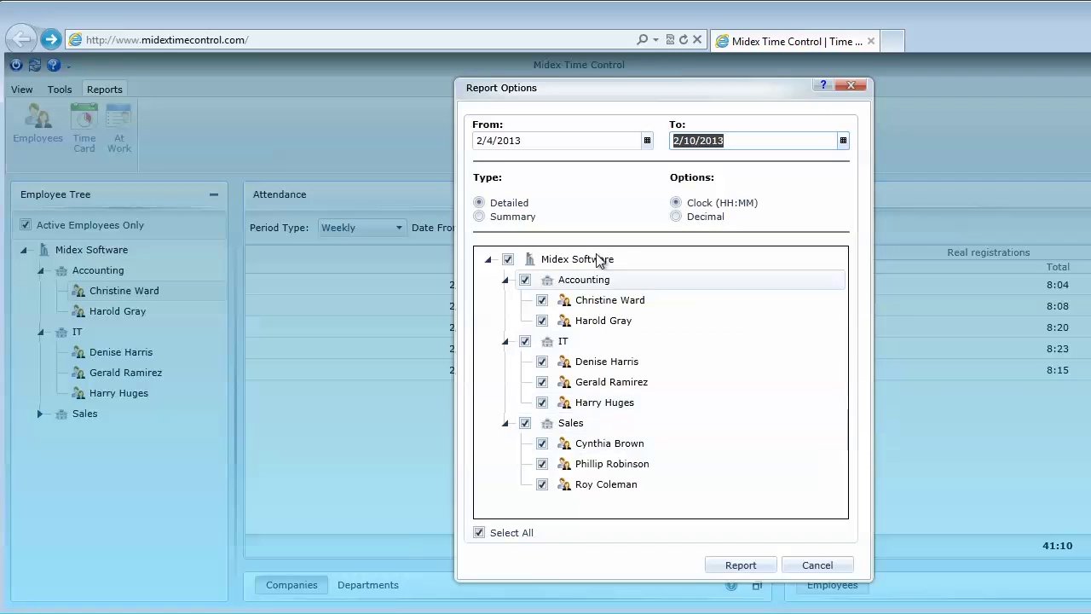
left_click(753, 568)
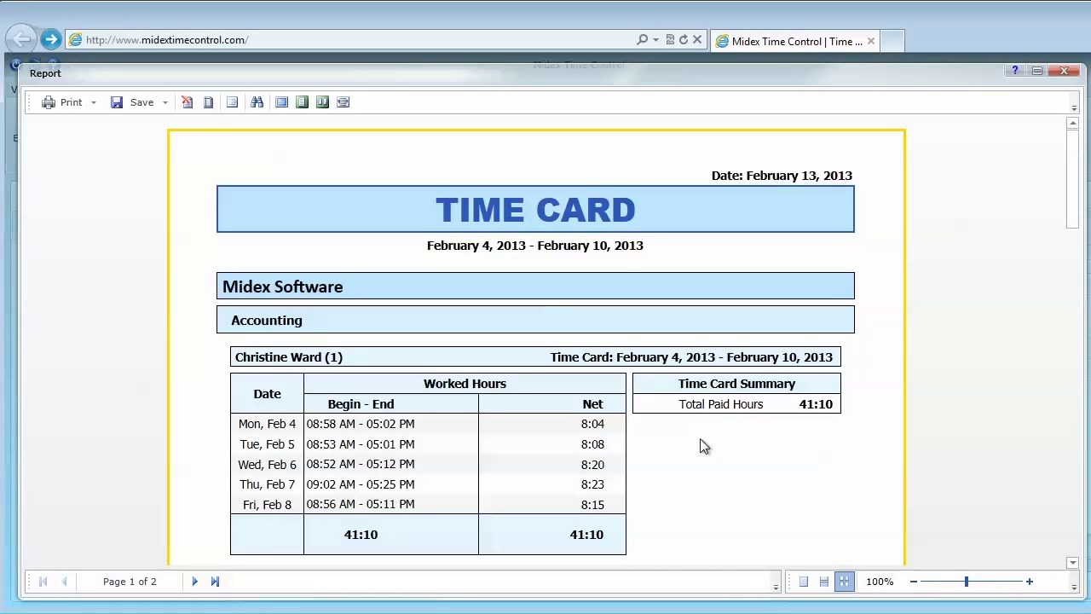
scroll(704, 444, "down", 5)
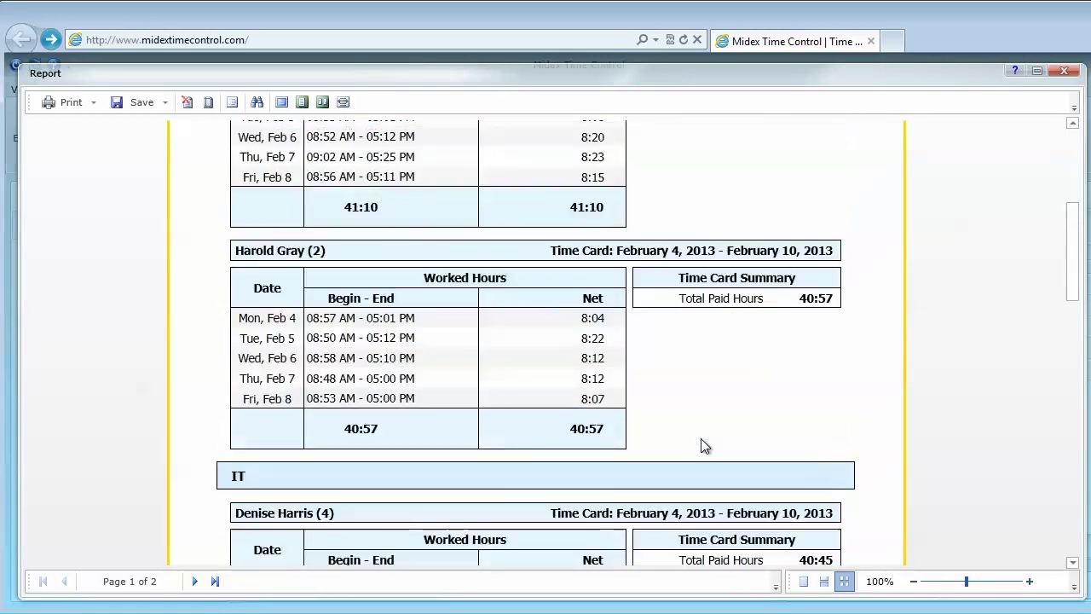
scroll(704, 445, "down", 1)
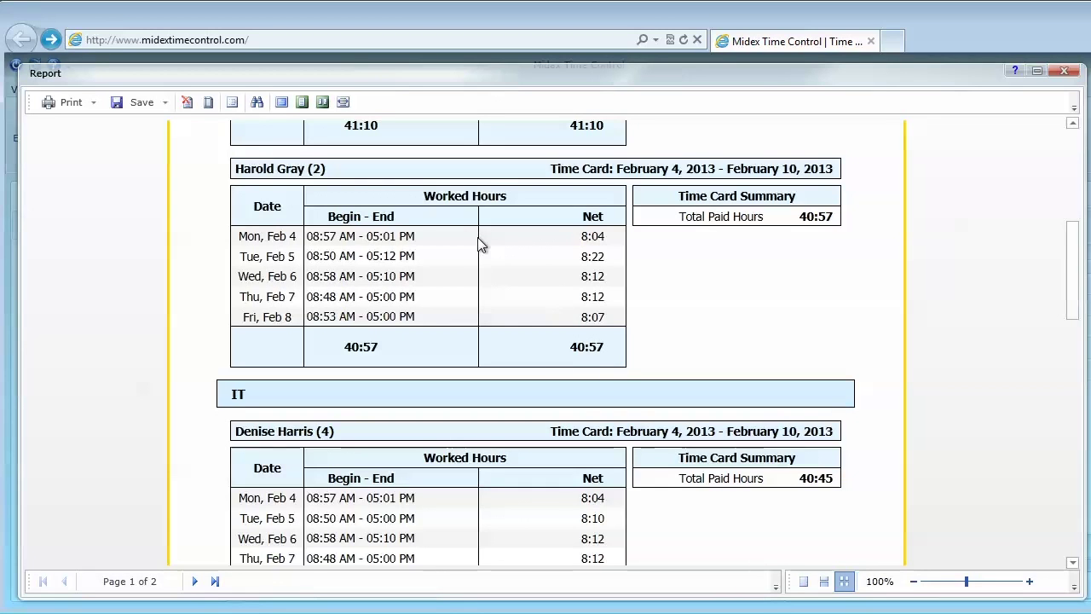
left_click(1064, 71)
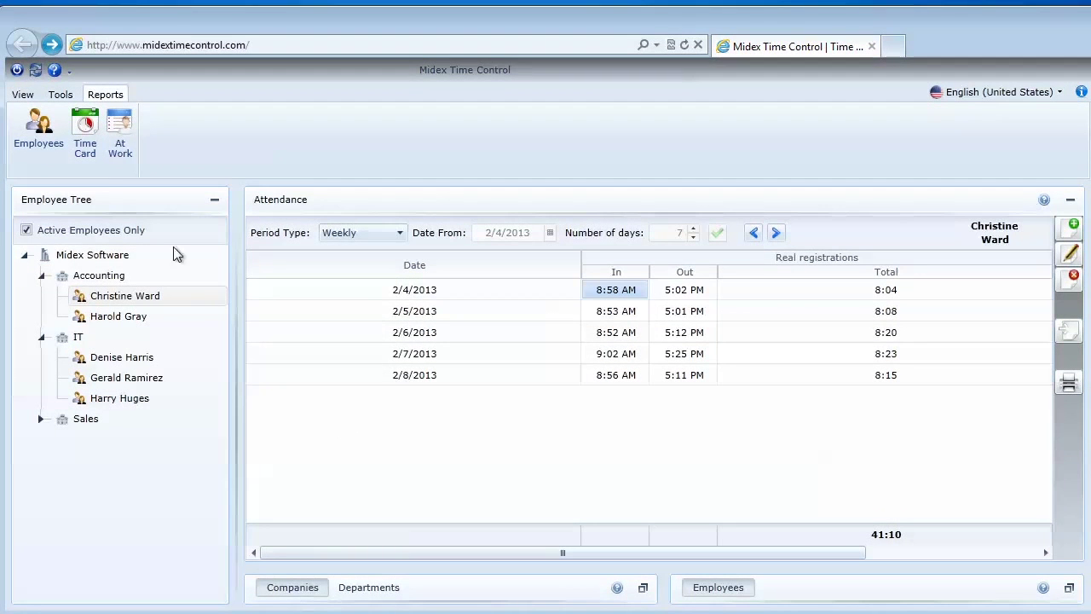
Generate the Summary Time Card report, review its Print and Save format options, then close it
left_click(85, 143)
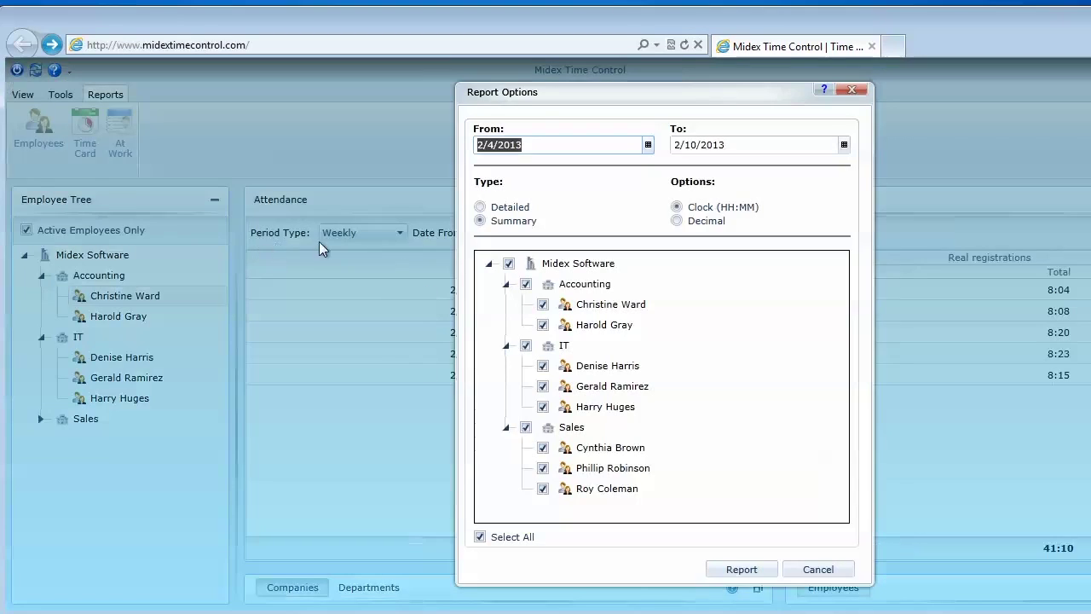
left_click(738, 570)
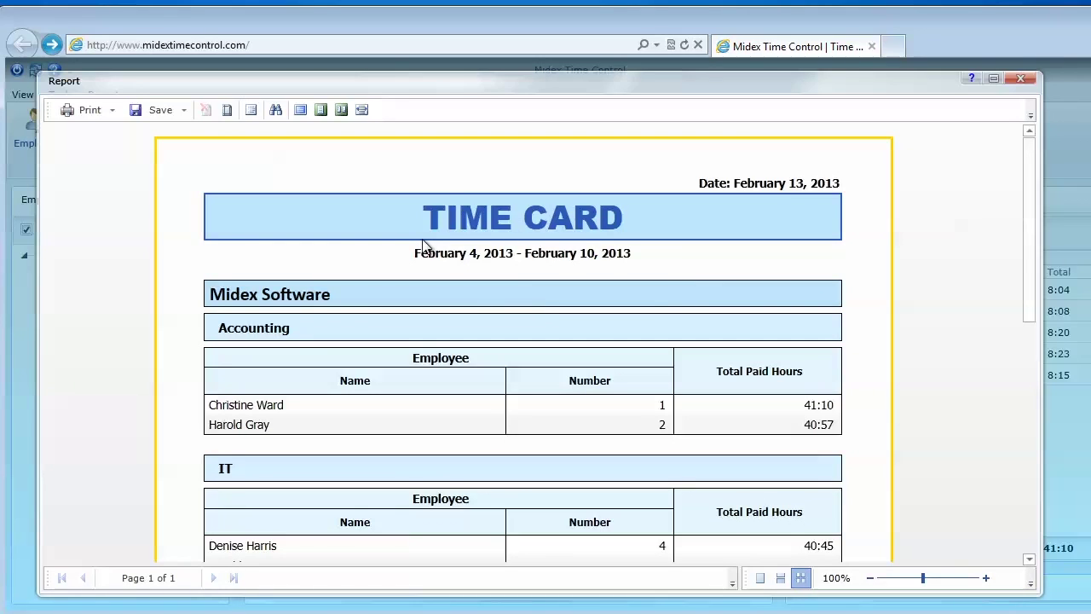
left_click(112, 110)
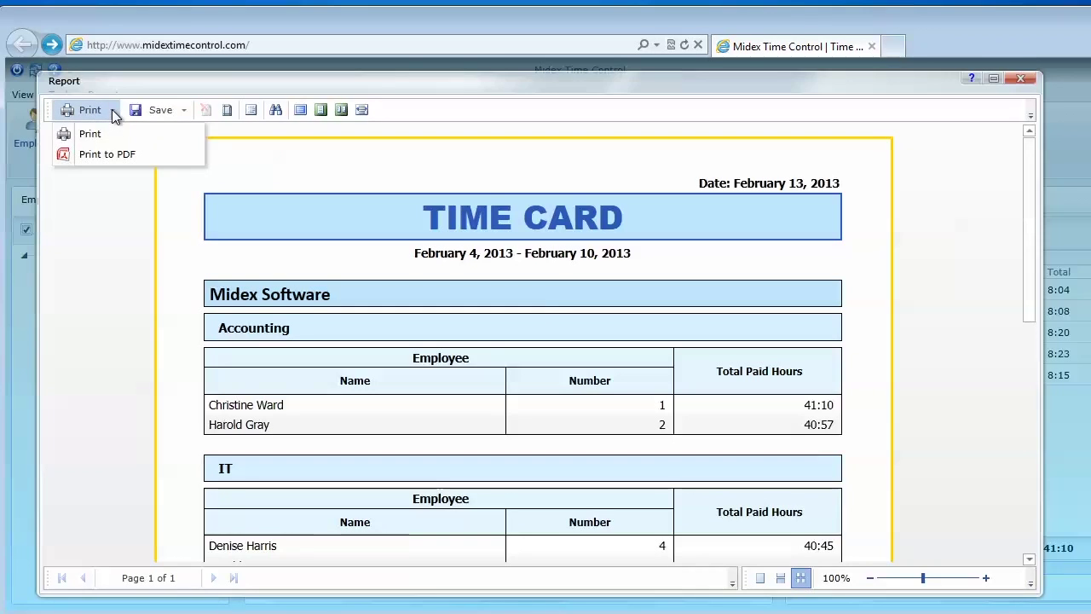
left_click(182, 113)
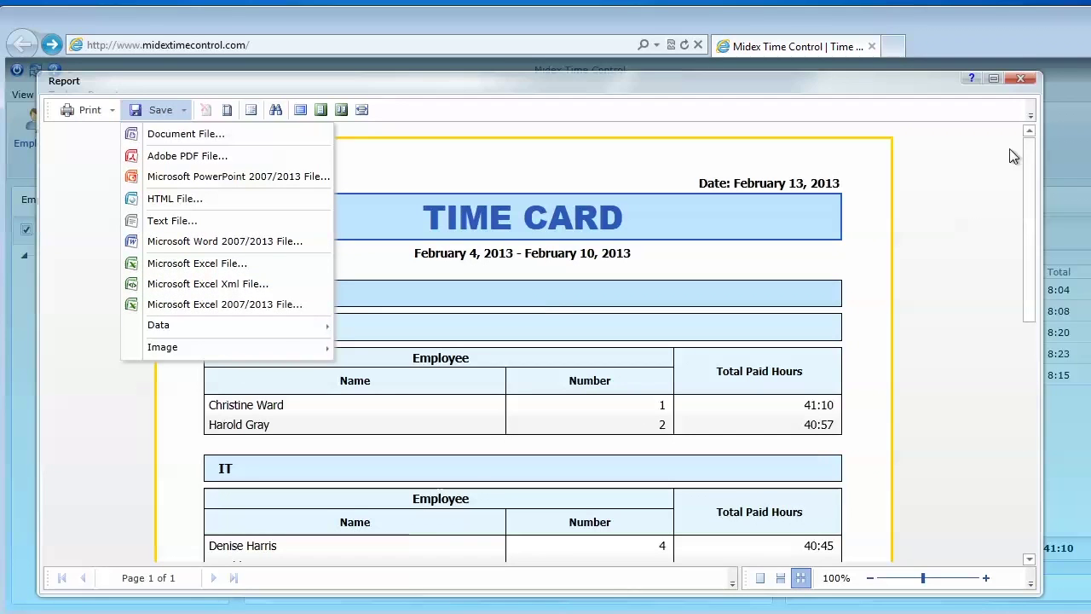
left_click(1020, 79)
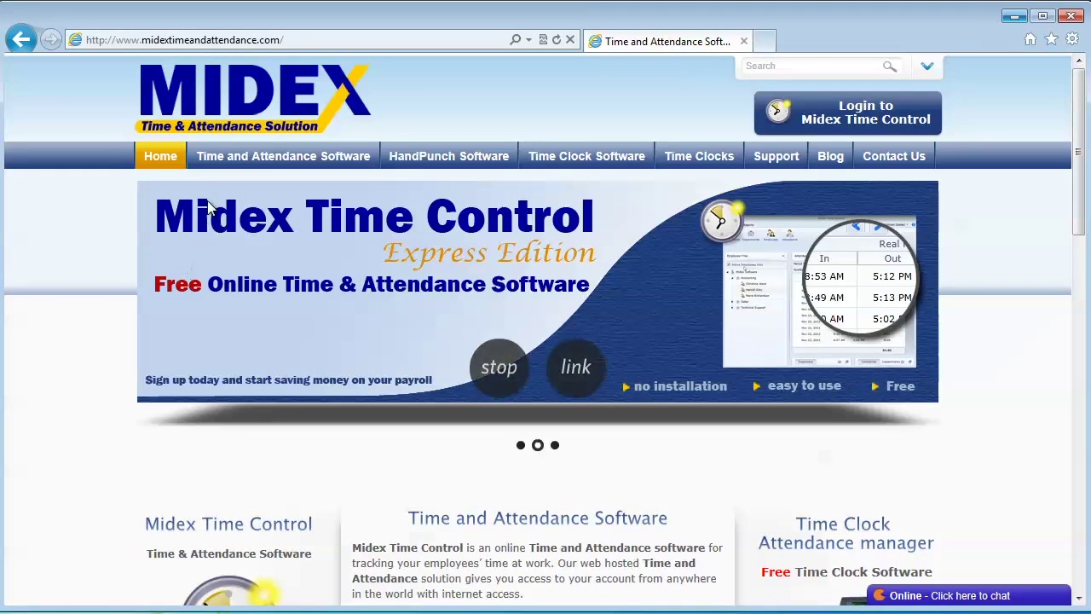
Go to the Midex Time Control Modules page on the vendor website and browse it
left_click(234, 39)
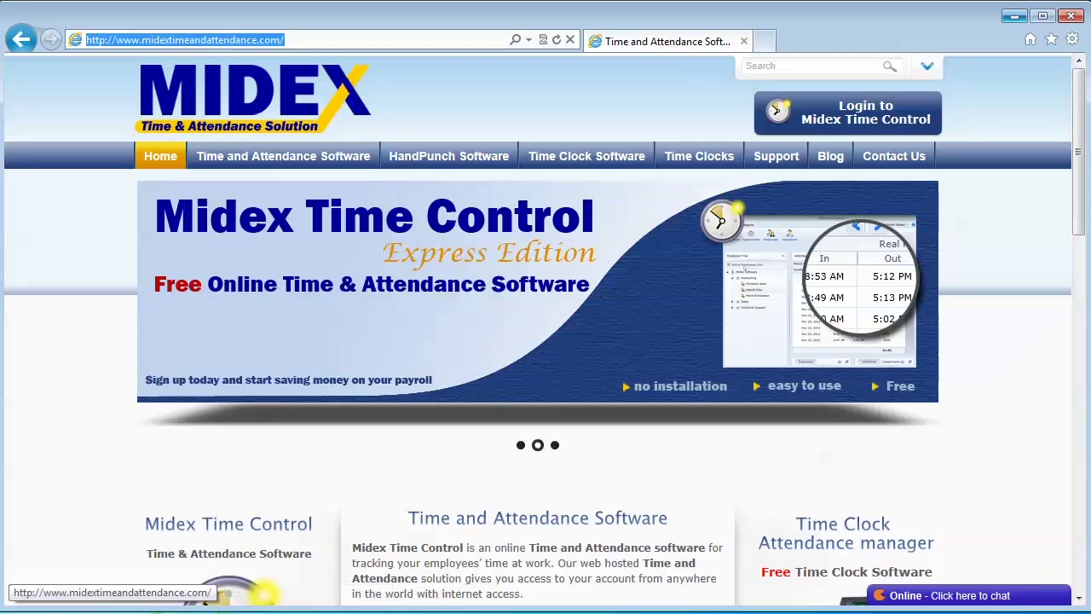
mouse_move(335, 153)
left_click(328, 195)
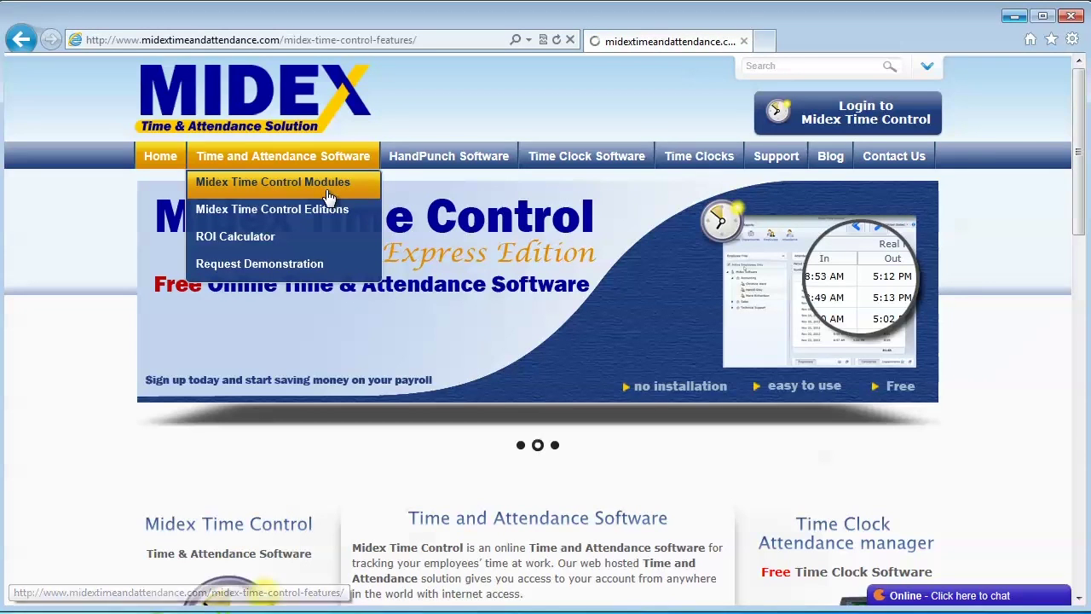
scroll(503, 375, "down", 1)
scroll(486, 352, "down", 2)
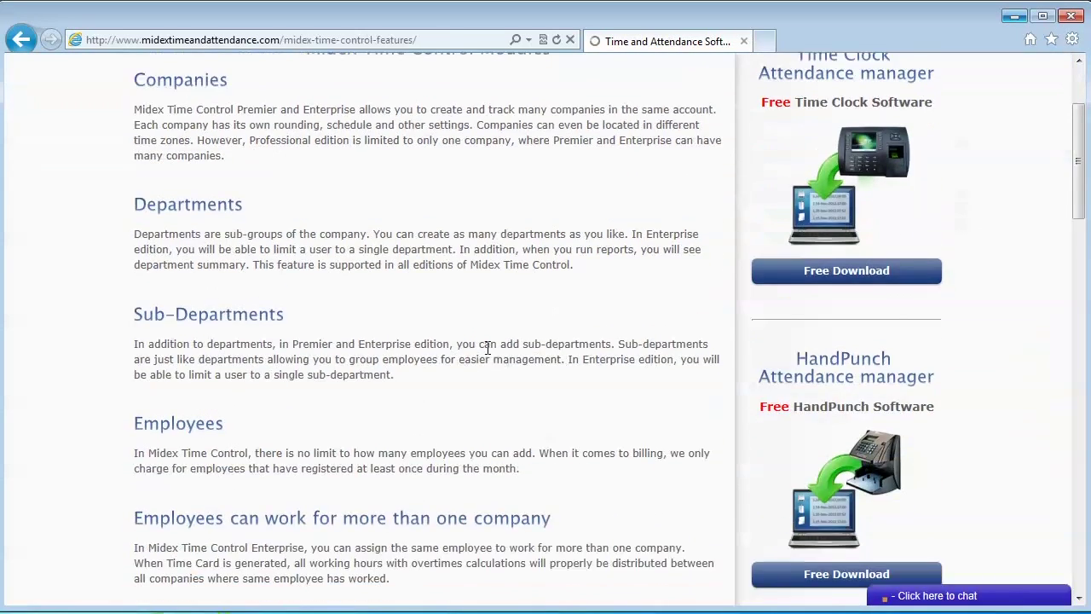
scroll(334, 204, "up", 3)
Open the Editions comparison page, then bring up the live chat and Contact Us panel
mouse_move(322, 169)
left_click(314, 216)
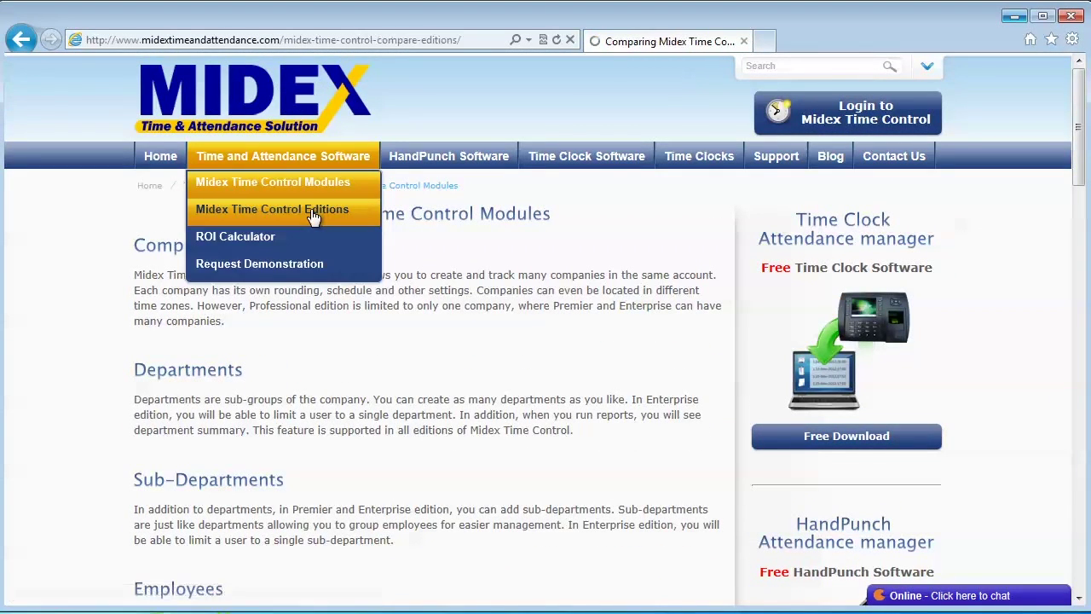
scroll(465, 346, "down", 1)
scroll(465, 345, "down", 3)
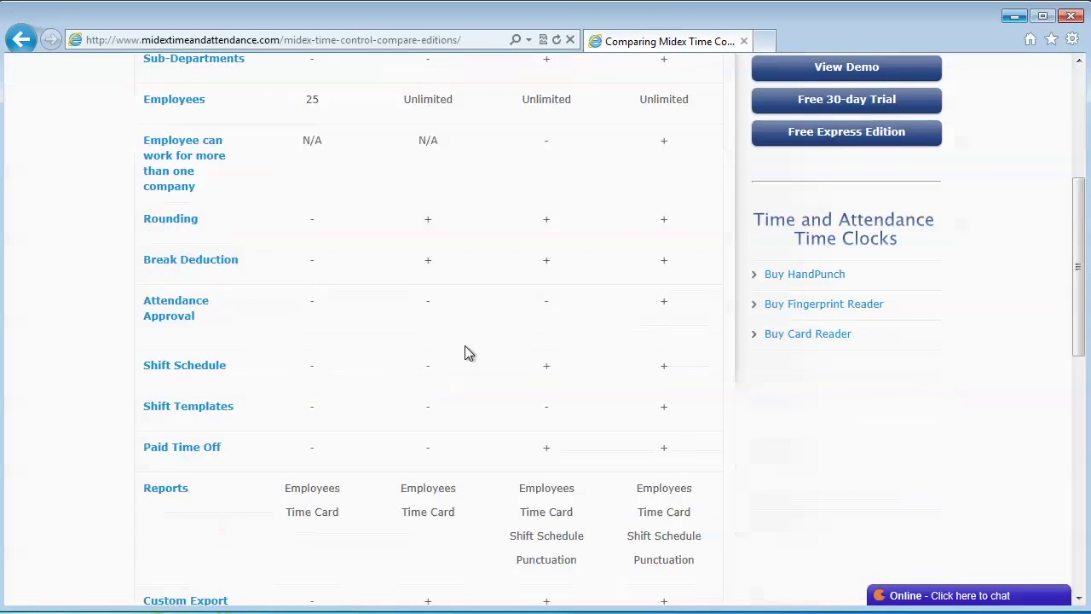
left_click(1003, 596)
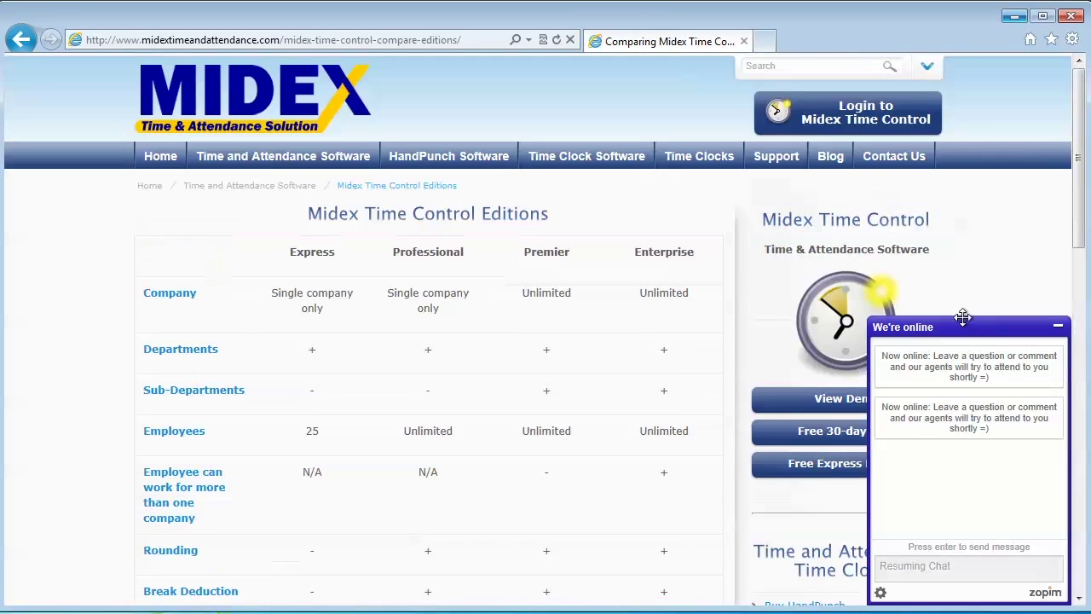
left_click(928, 68)
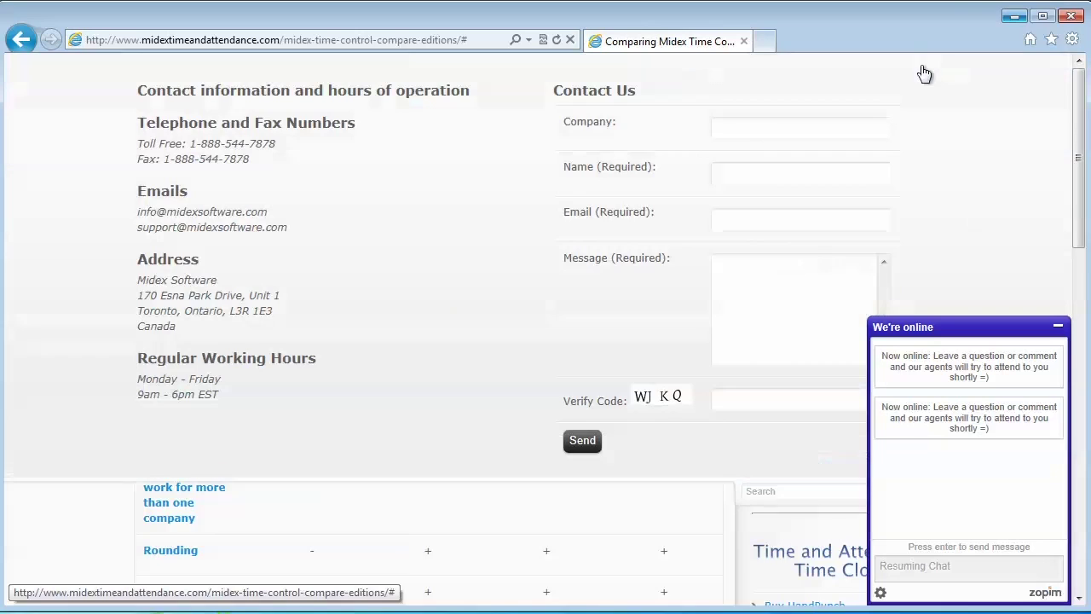